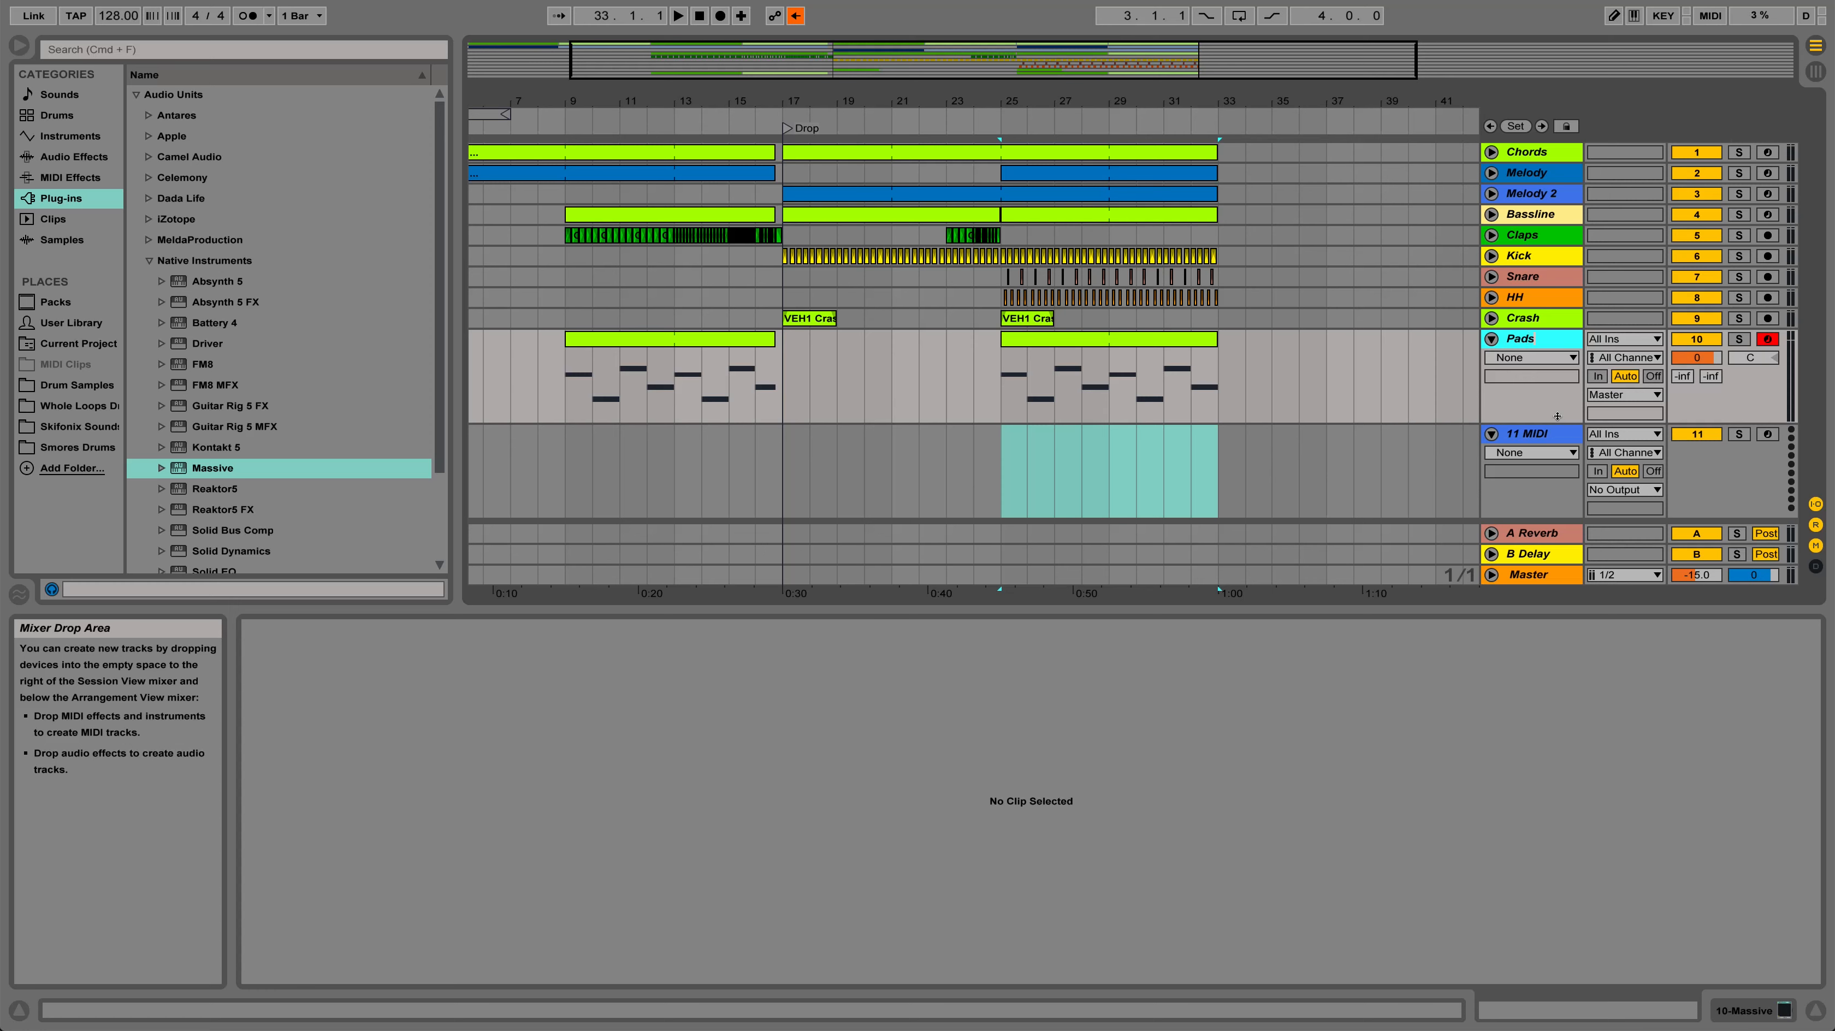
Rename the 11 MIDI track to Arps
{"action": "right_click", "coordinate": [1548, 438]}
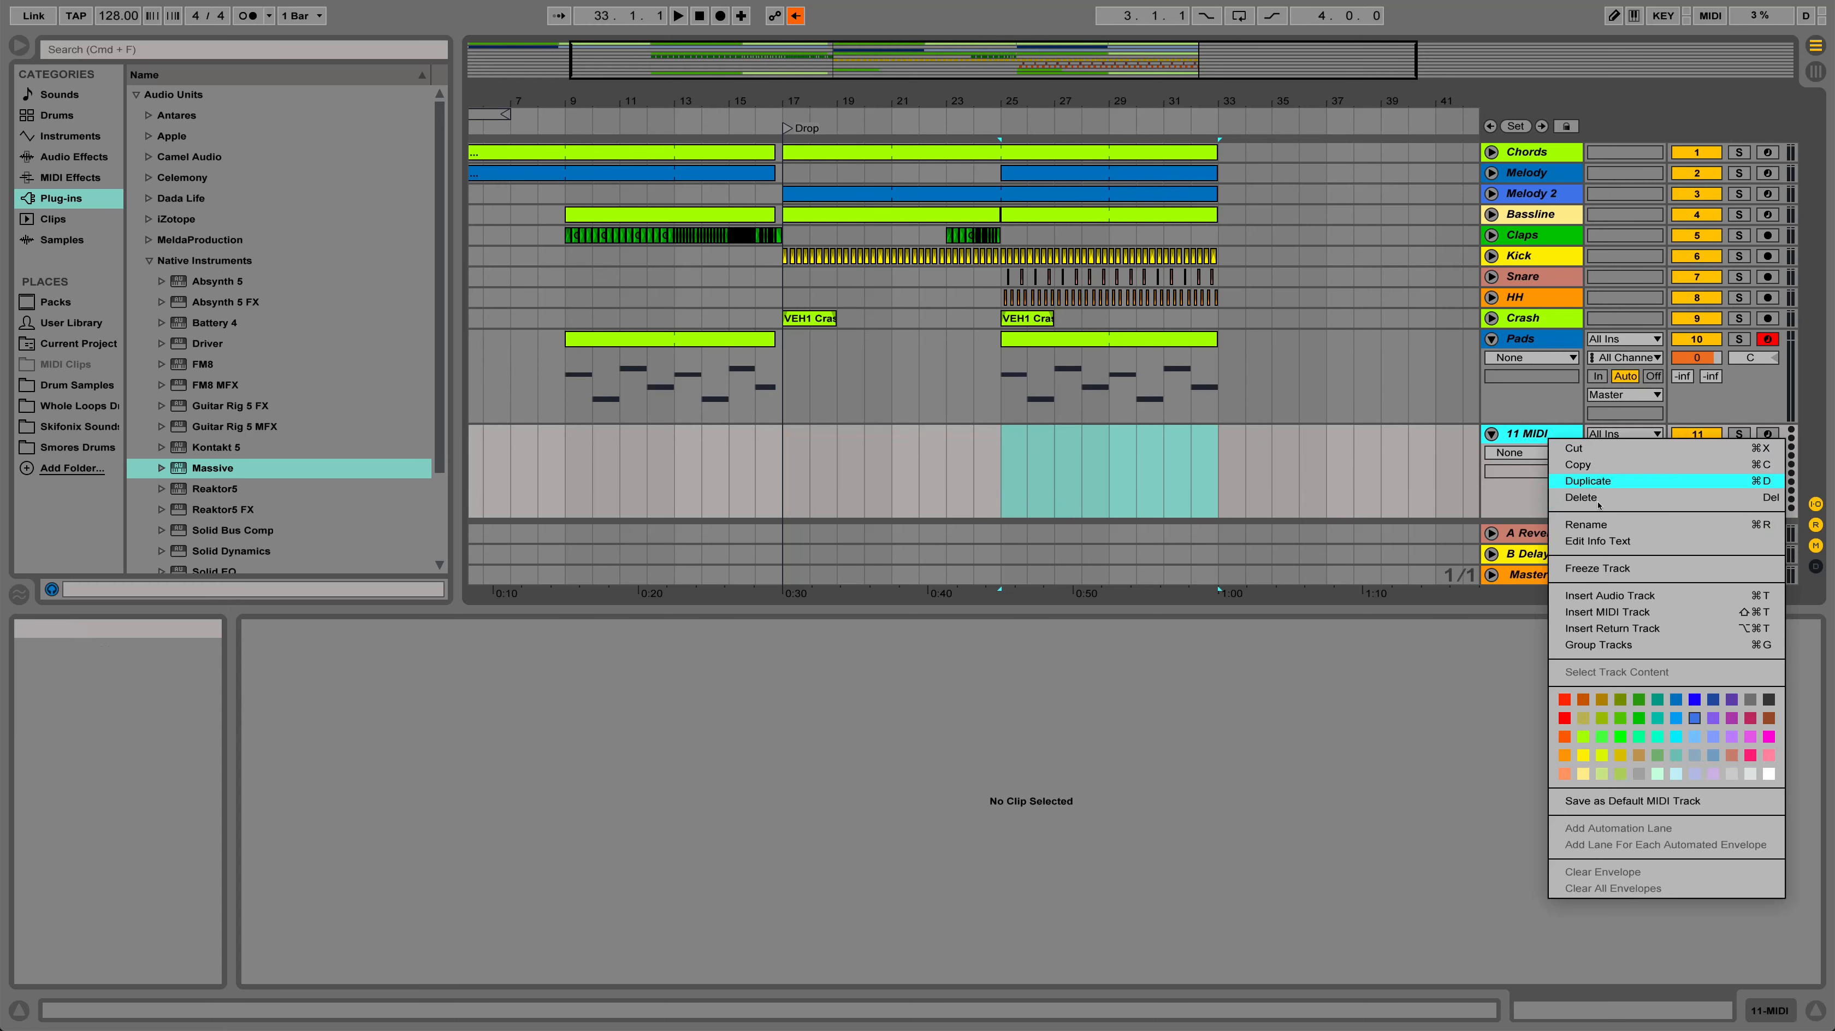
{"action": "left_click", "coordinate": [1602, 525]}
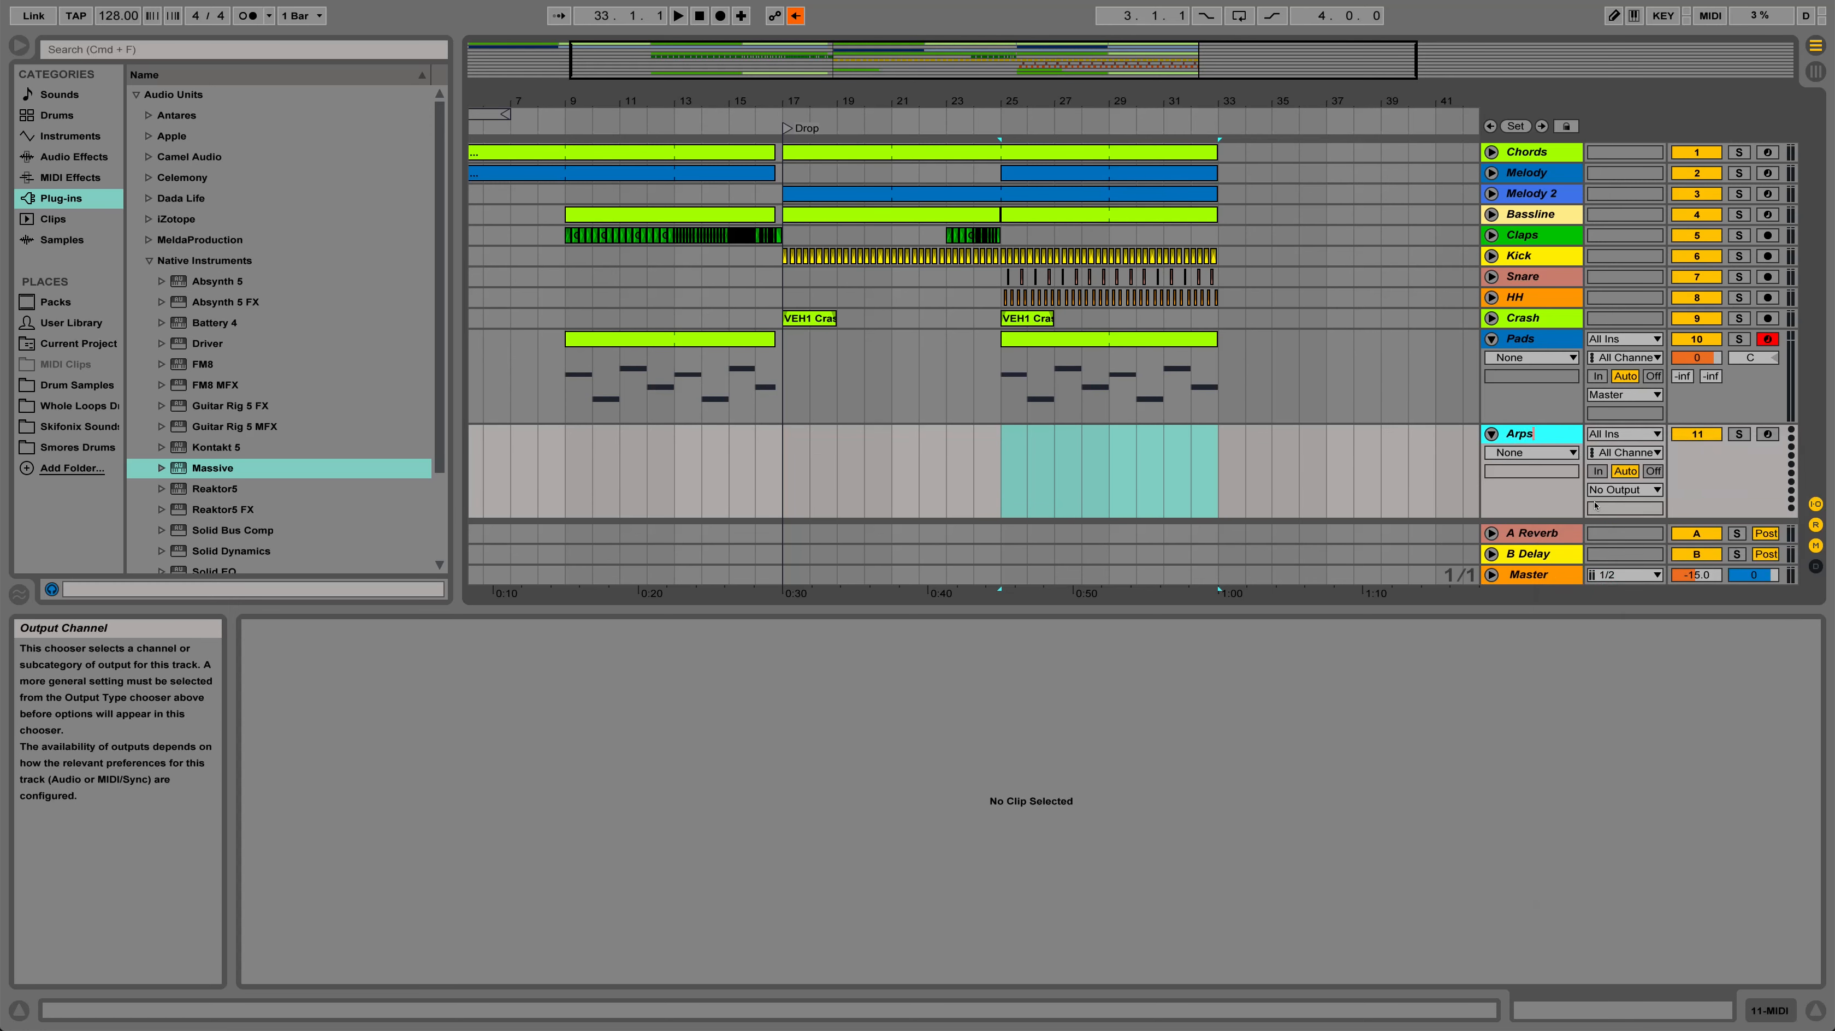
{"action": "type", "text": "Arps"}
{"action": "left_click", "coordinate": [1380, 498]}
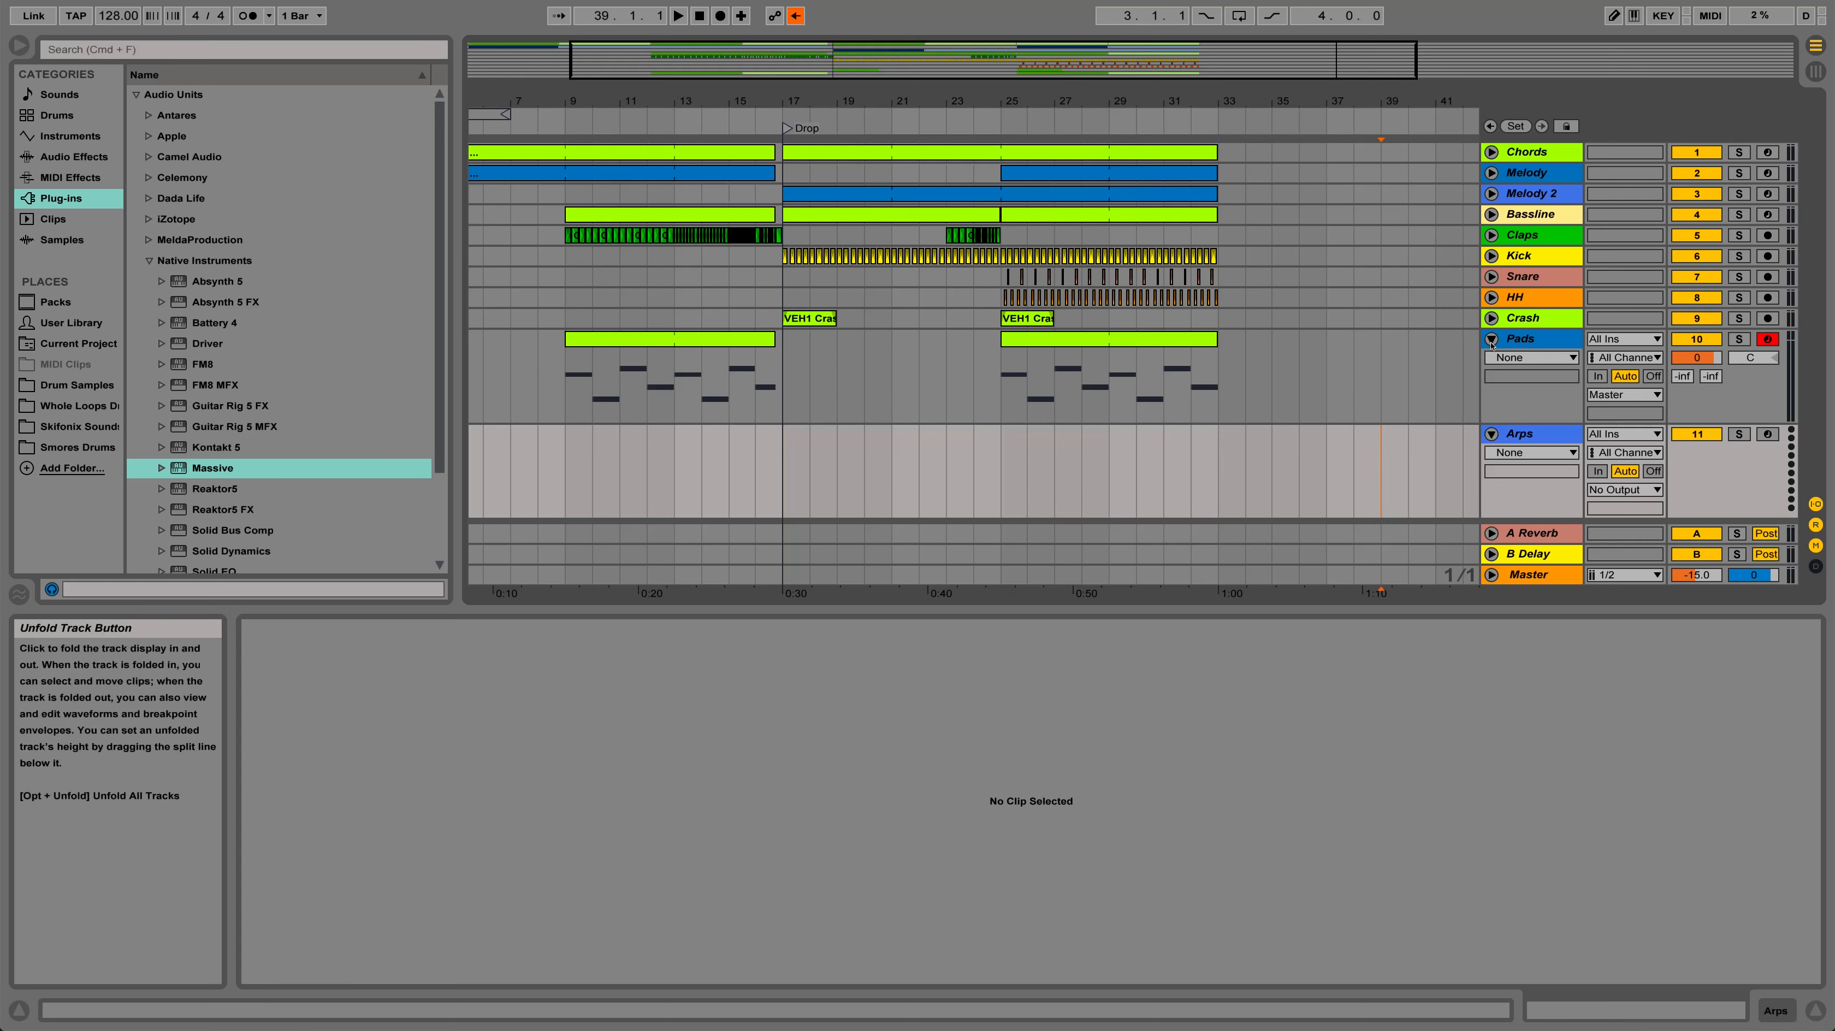
Copy the Pads clip at bar 25 and paste it onto the Arps track at bar 25
{"action": "left_click", "coordinate": [1108, 346]}
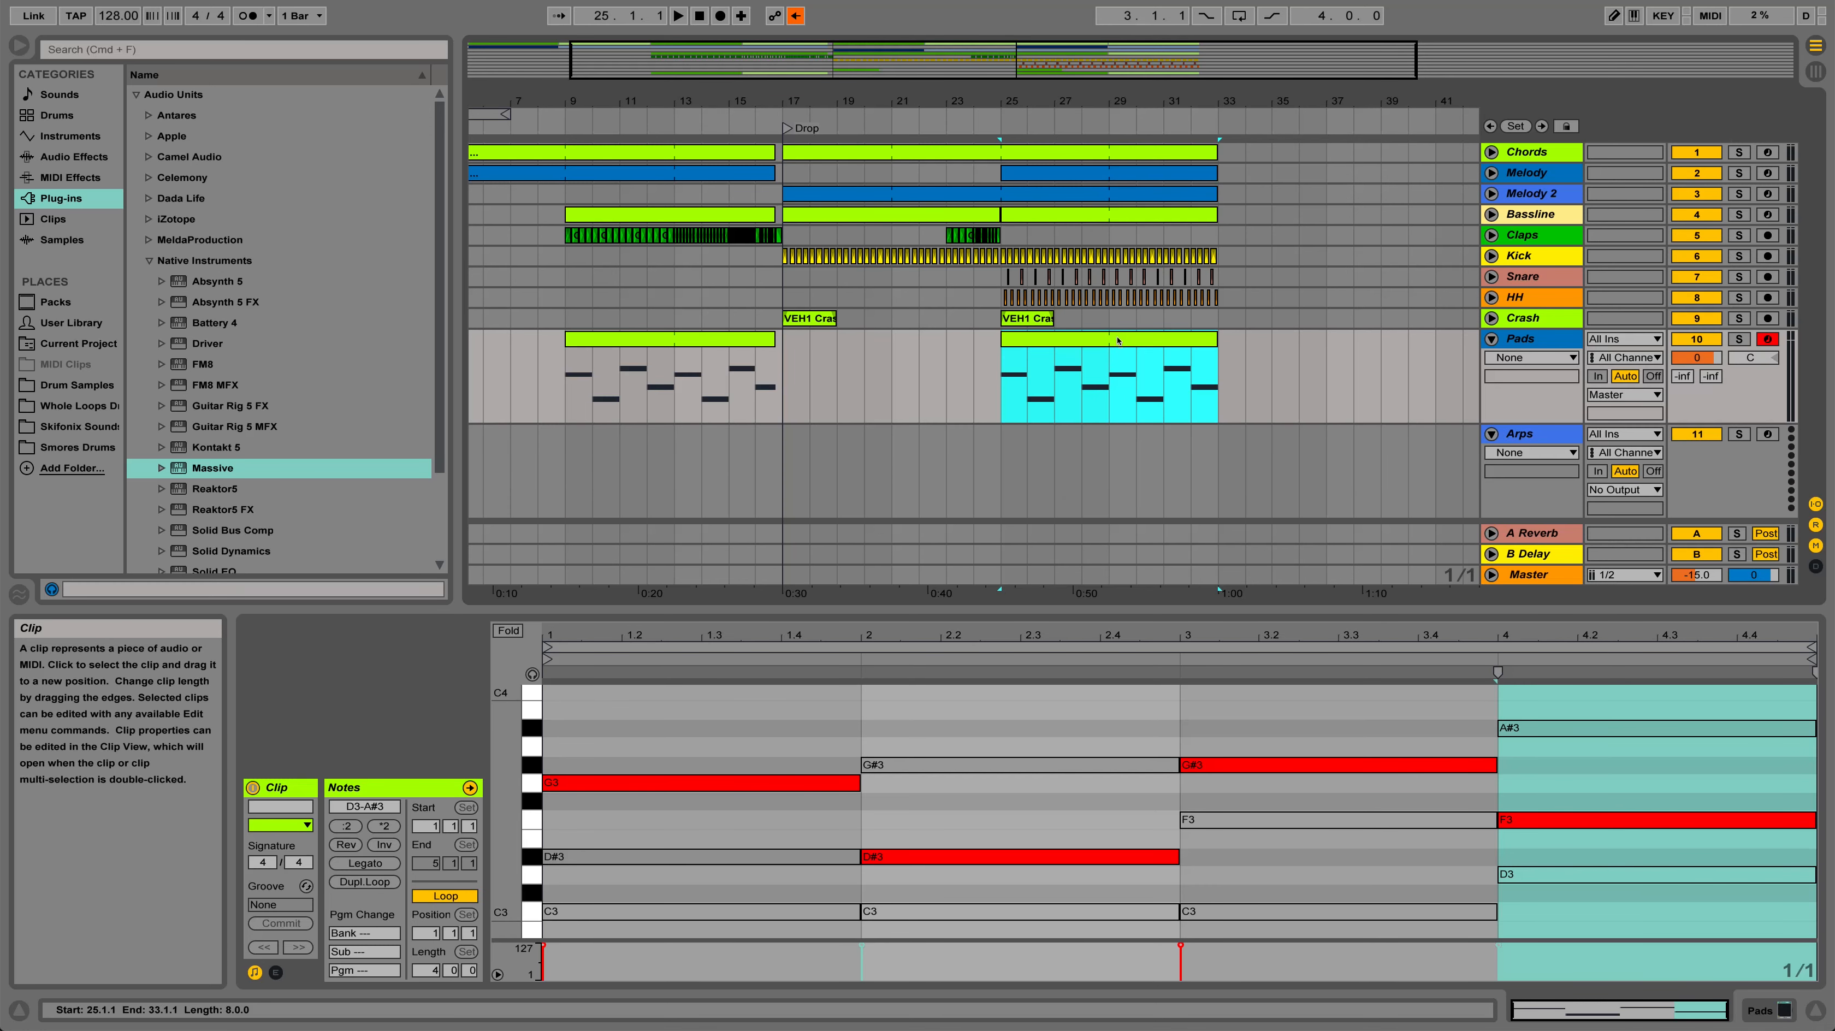
{"action": "right_click", "coordinate": [1119, 341]}
{"action": "left_click", "coordinate": [1155, 385]}
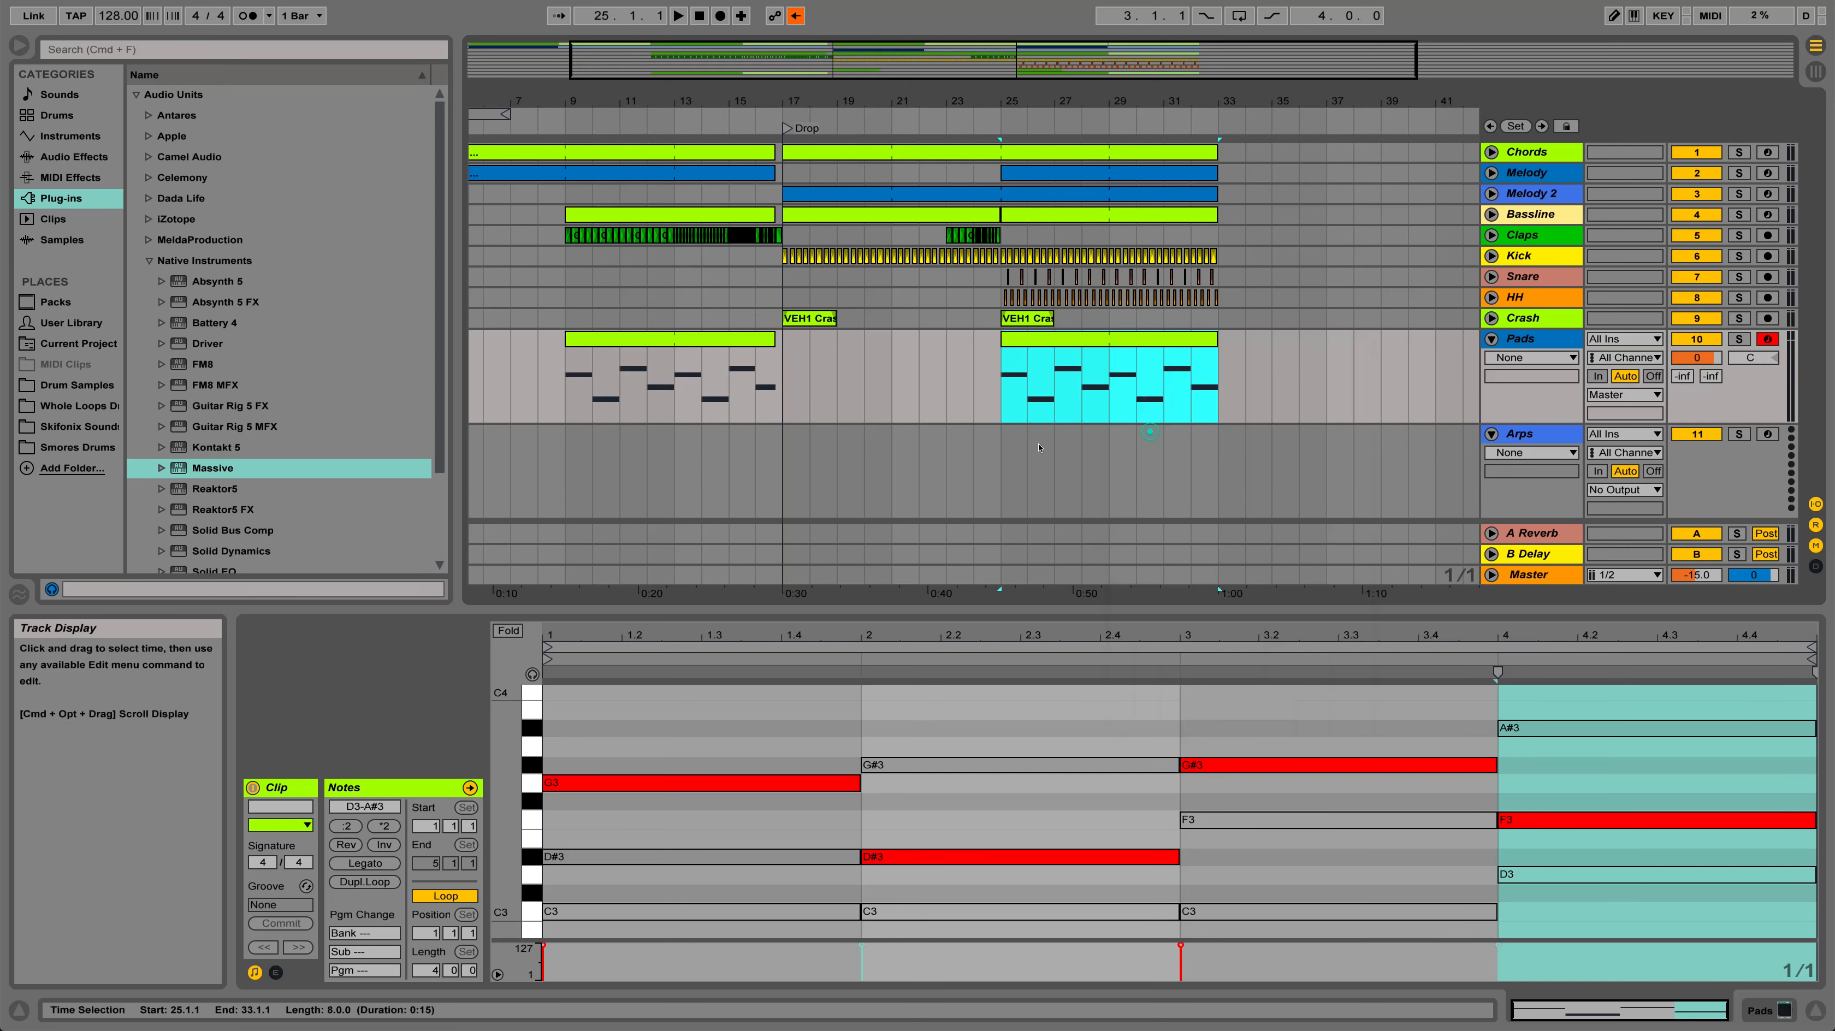
{"action": "left_click", "coordinate": [1003, 466]}
{"action": "right_click", "coordinate": [1006, 468]}
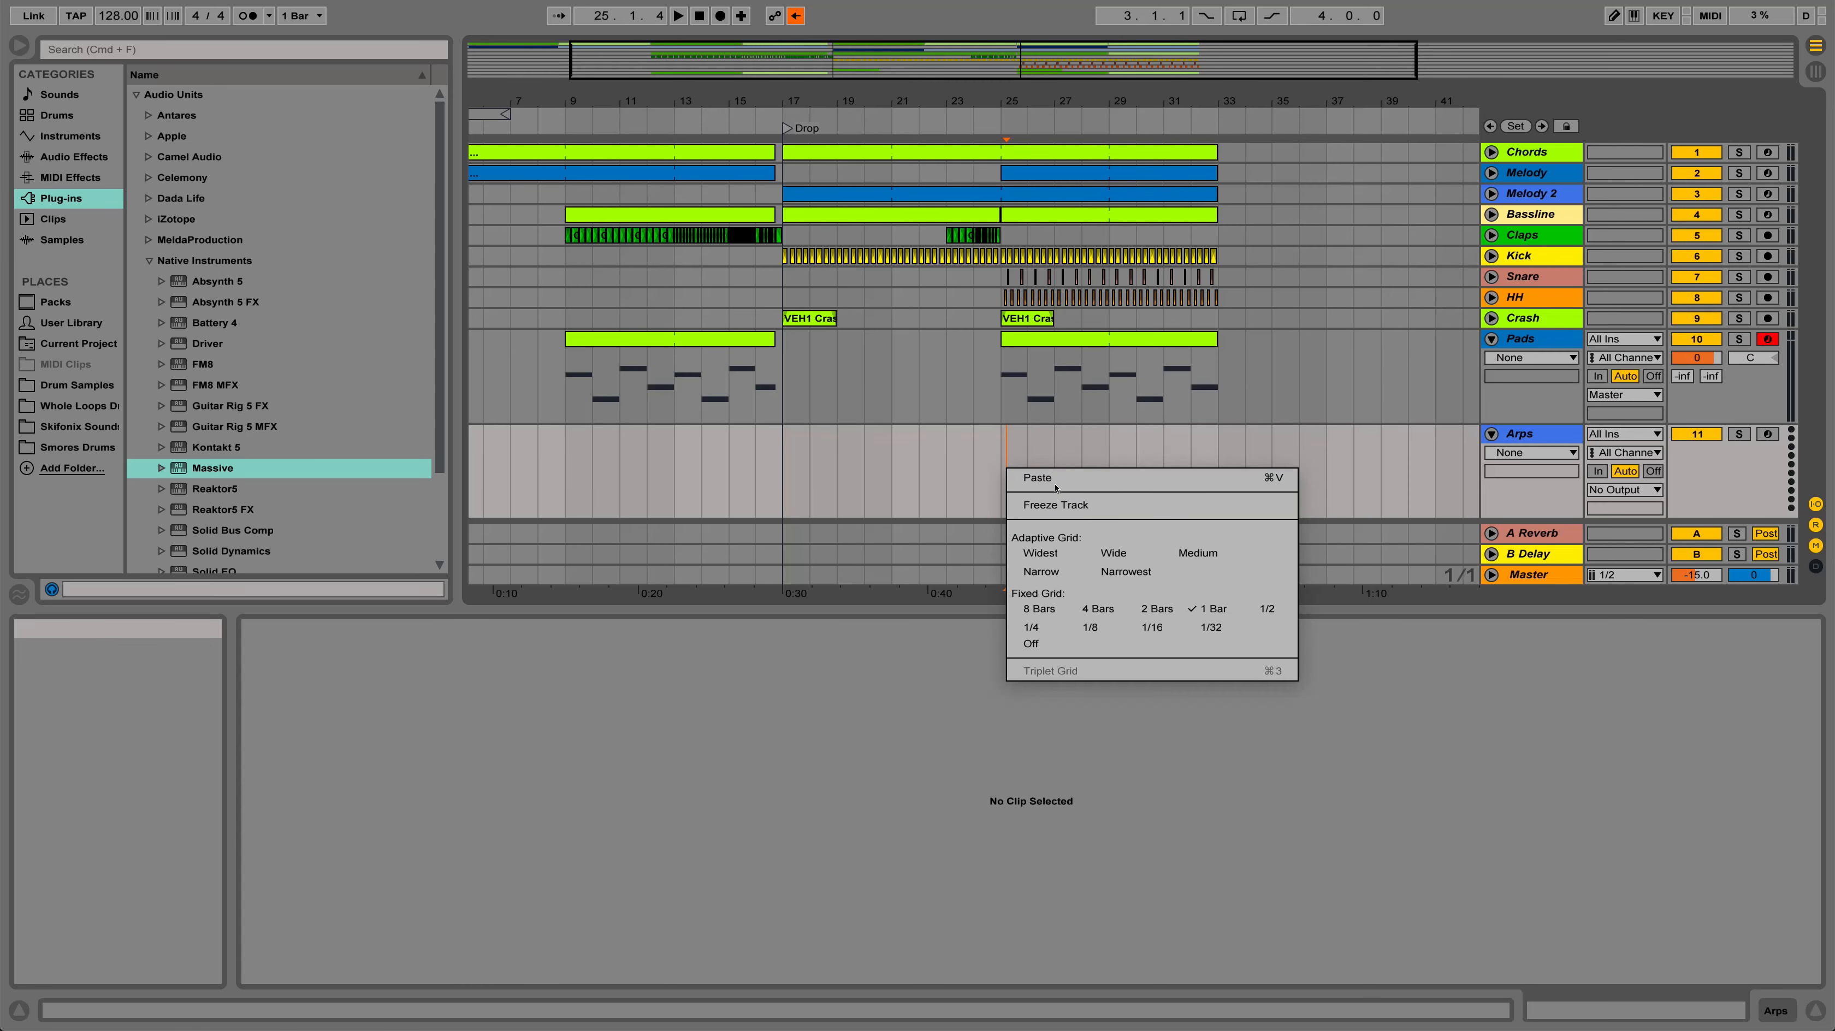
{"action": "left_click", "coordinate": [1058, 546]}
{"action": "right_click", "coordinate": [1000, 474]}
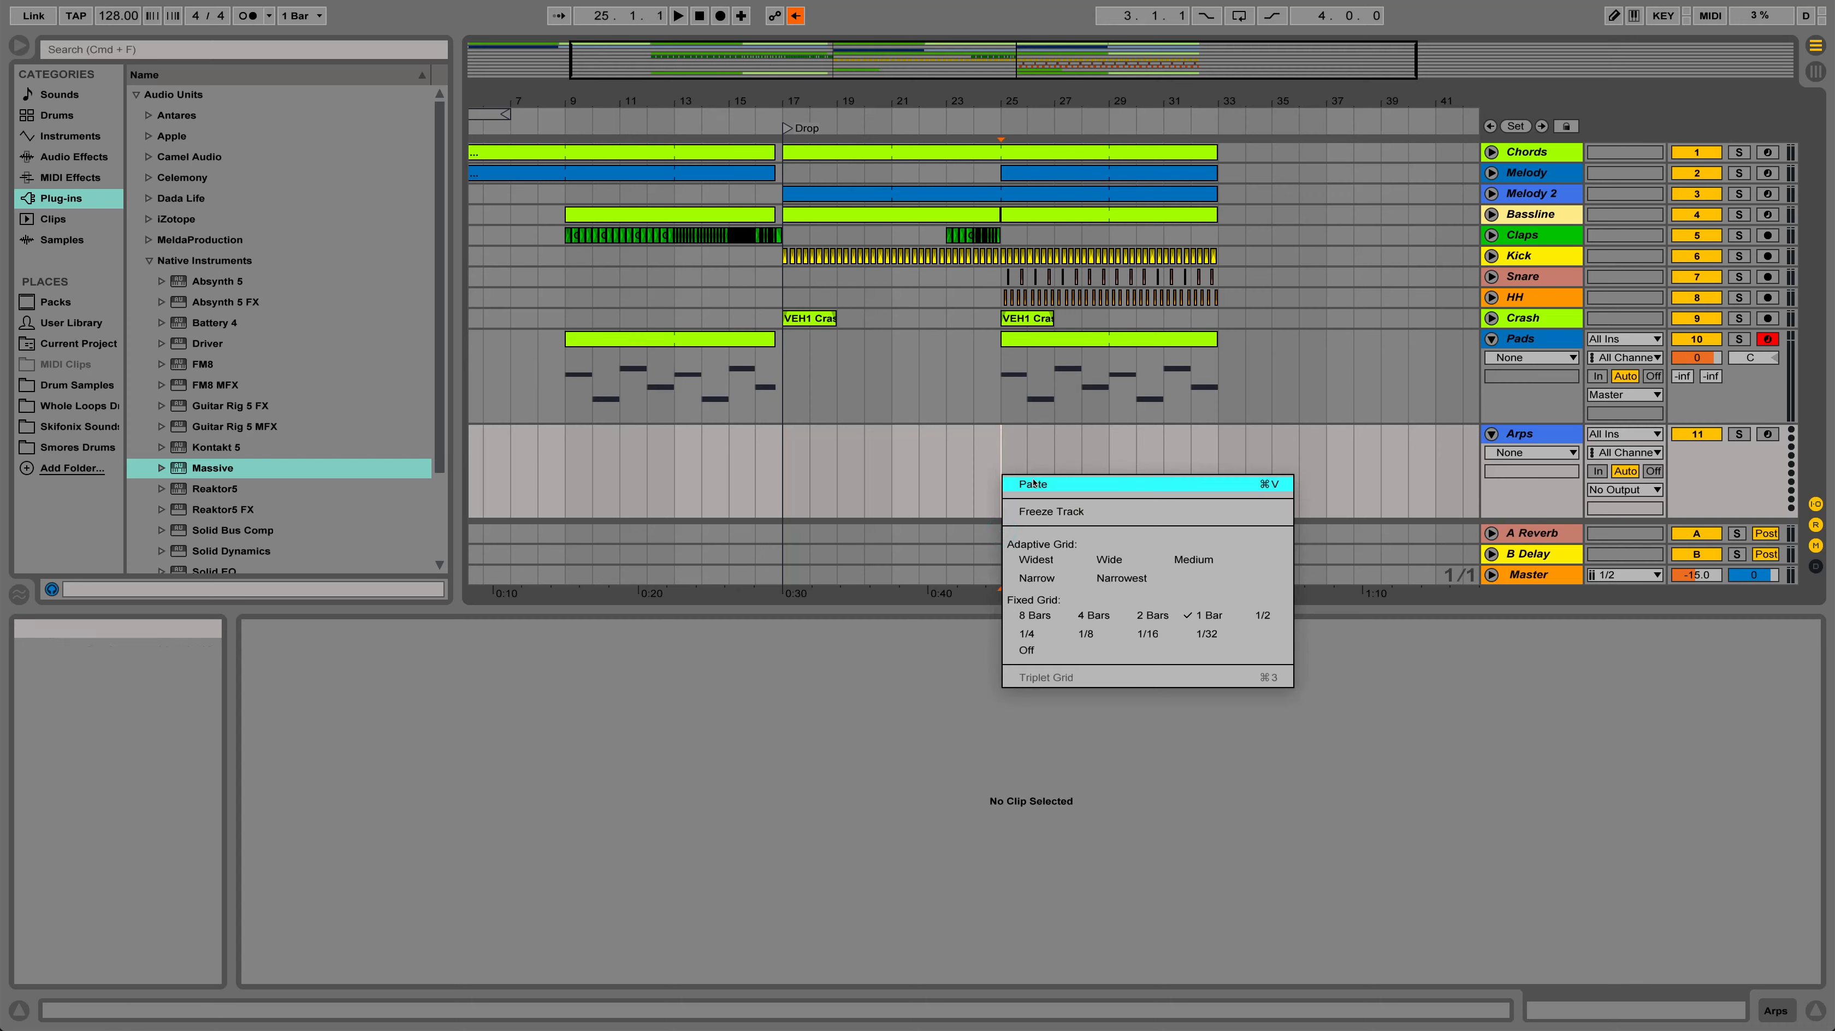
{"action": "left_click", "coordinate": [1127, 478]}
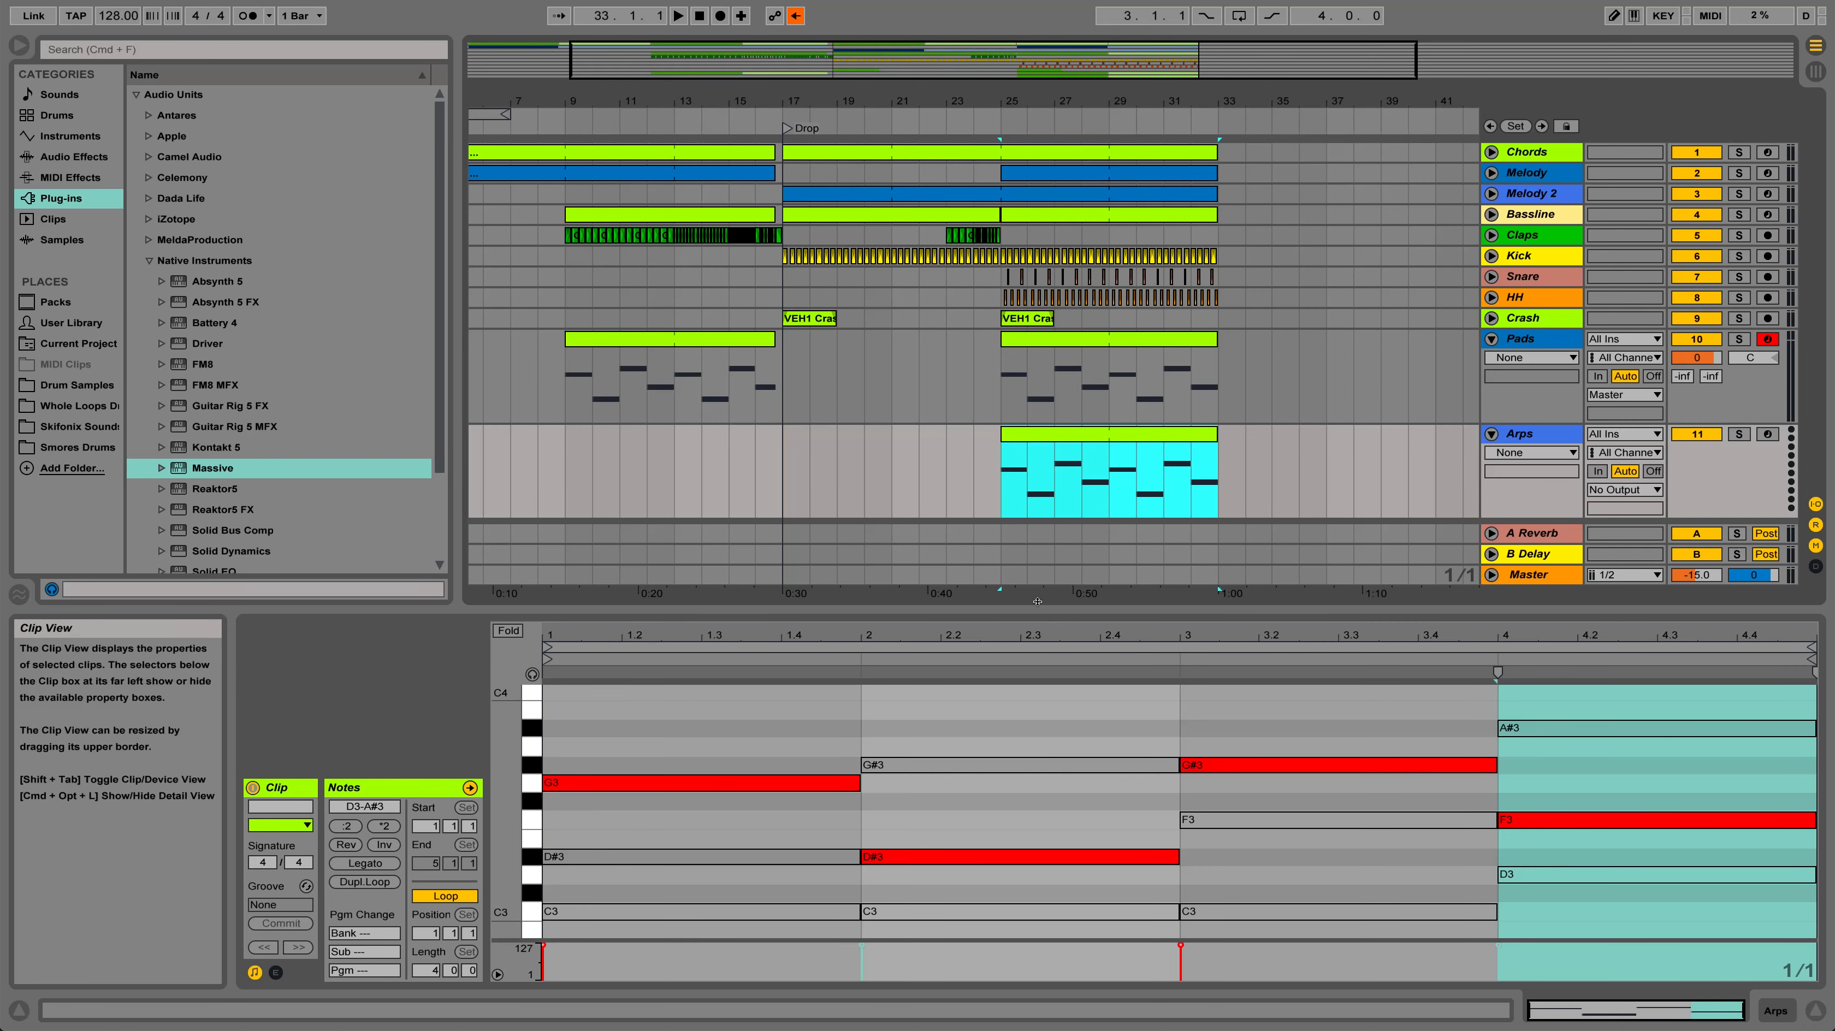
Enlarge the note editor and reactivate the muted G3, D#3, G#3 and F3 notes in the Arps clip
{"action": "left_click_drag", "start_coordinate": [1050, 610], "coordinate": [1043, 493]}
{"action": "left_click", "coordinate": [736, 666]}
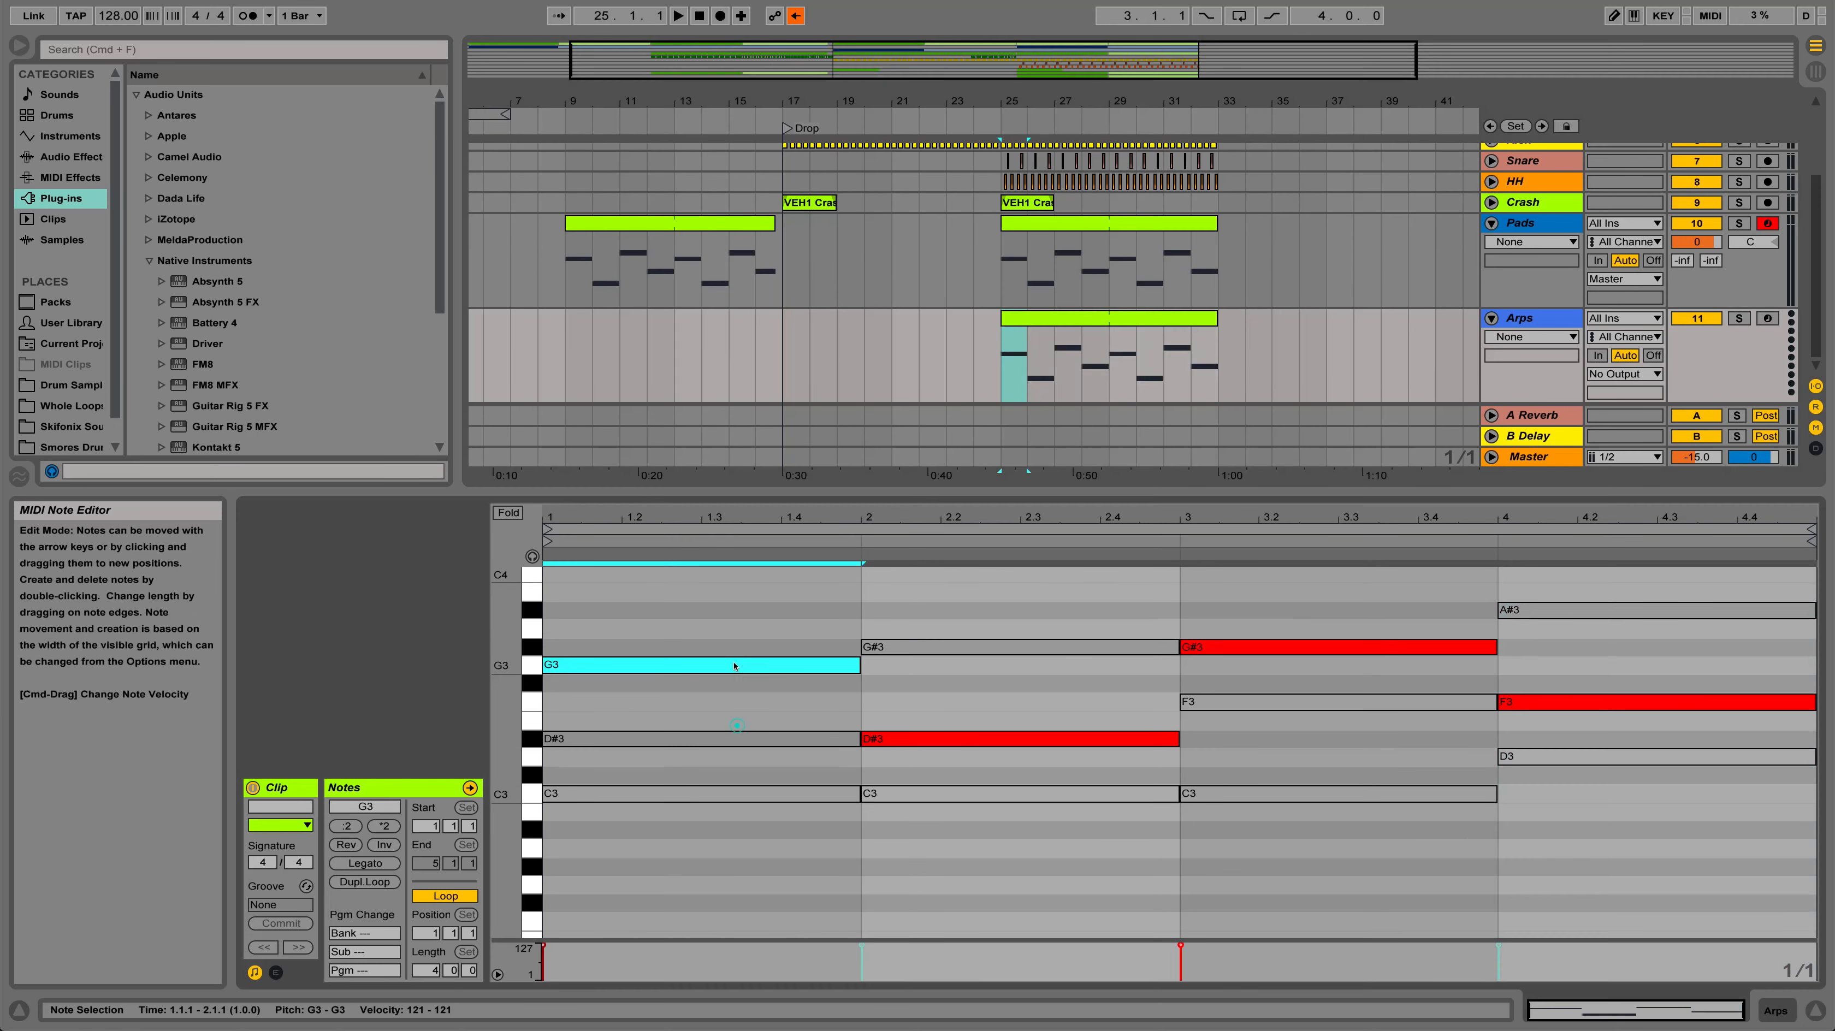
{"action": "left_click", "coordinate": [1025, 739]}
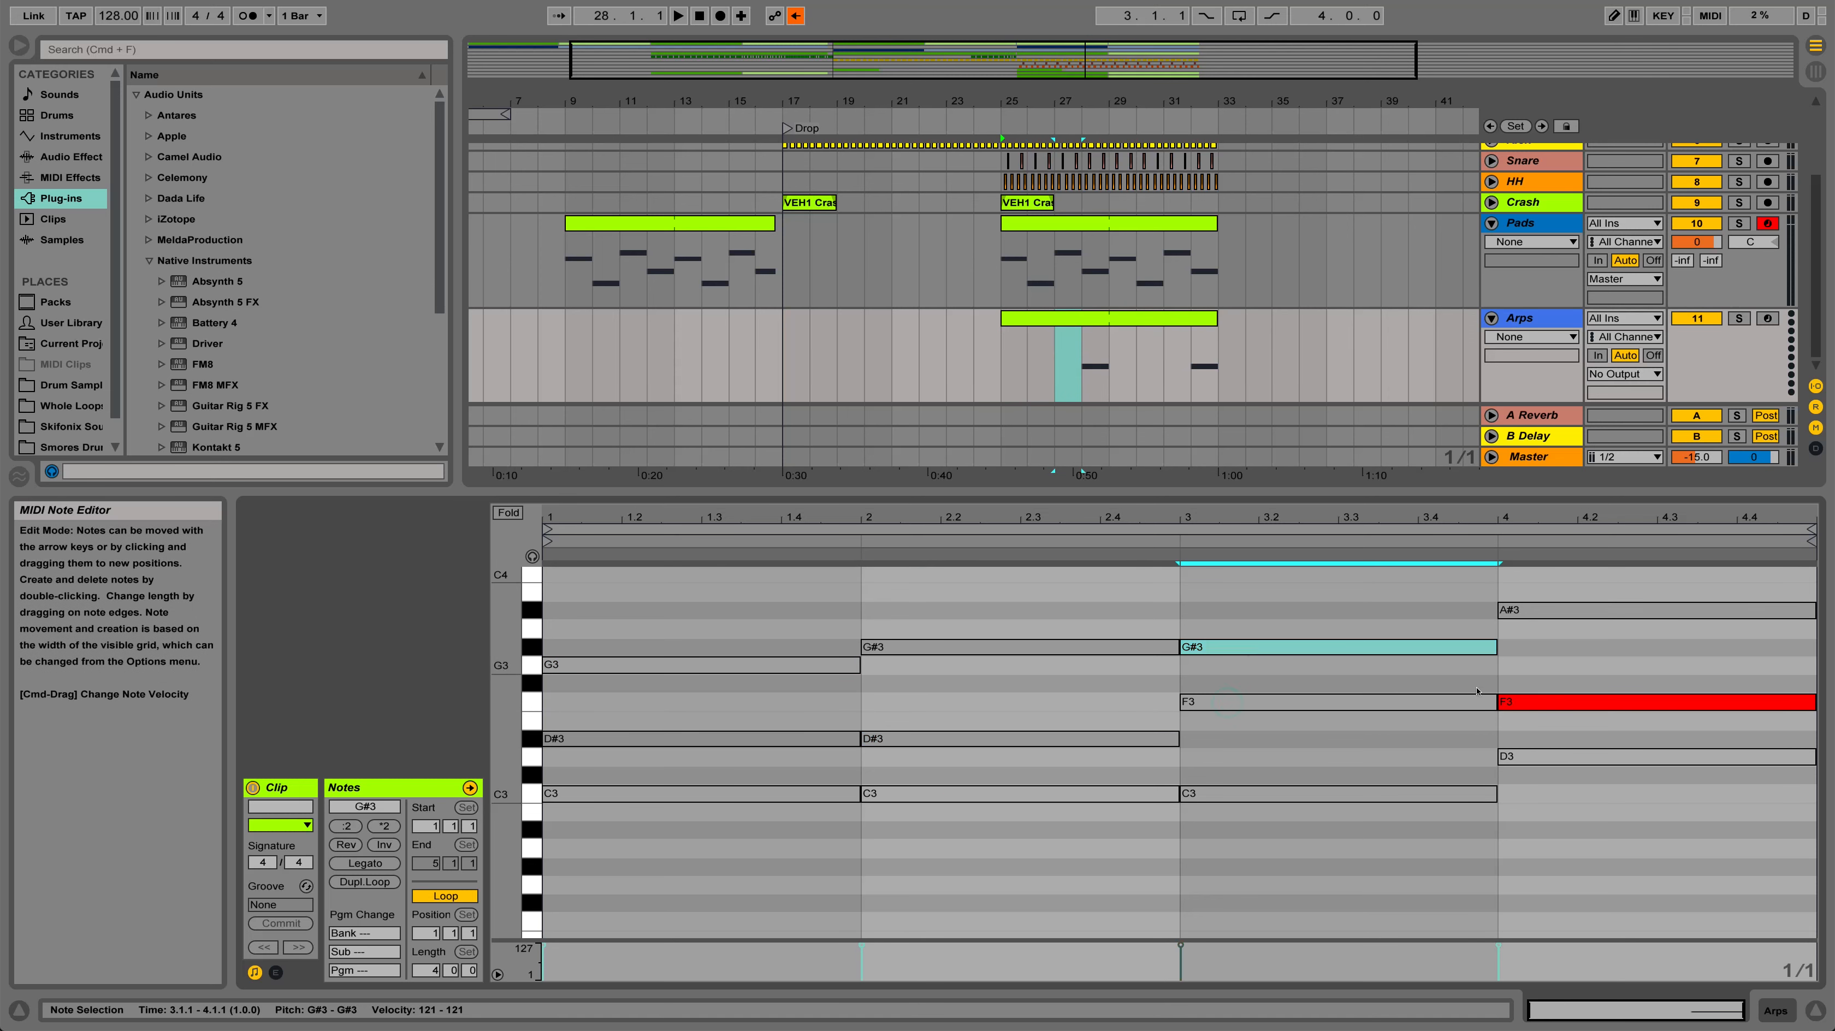
{"action": "left_click", "coordinate": [1536, 703]}
{"action": "key", "text": "0"}
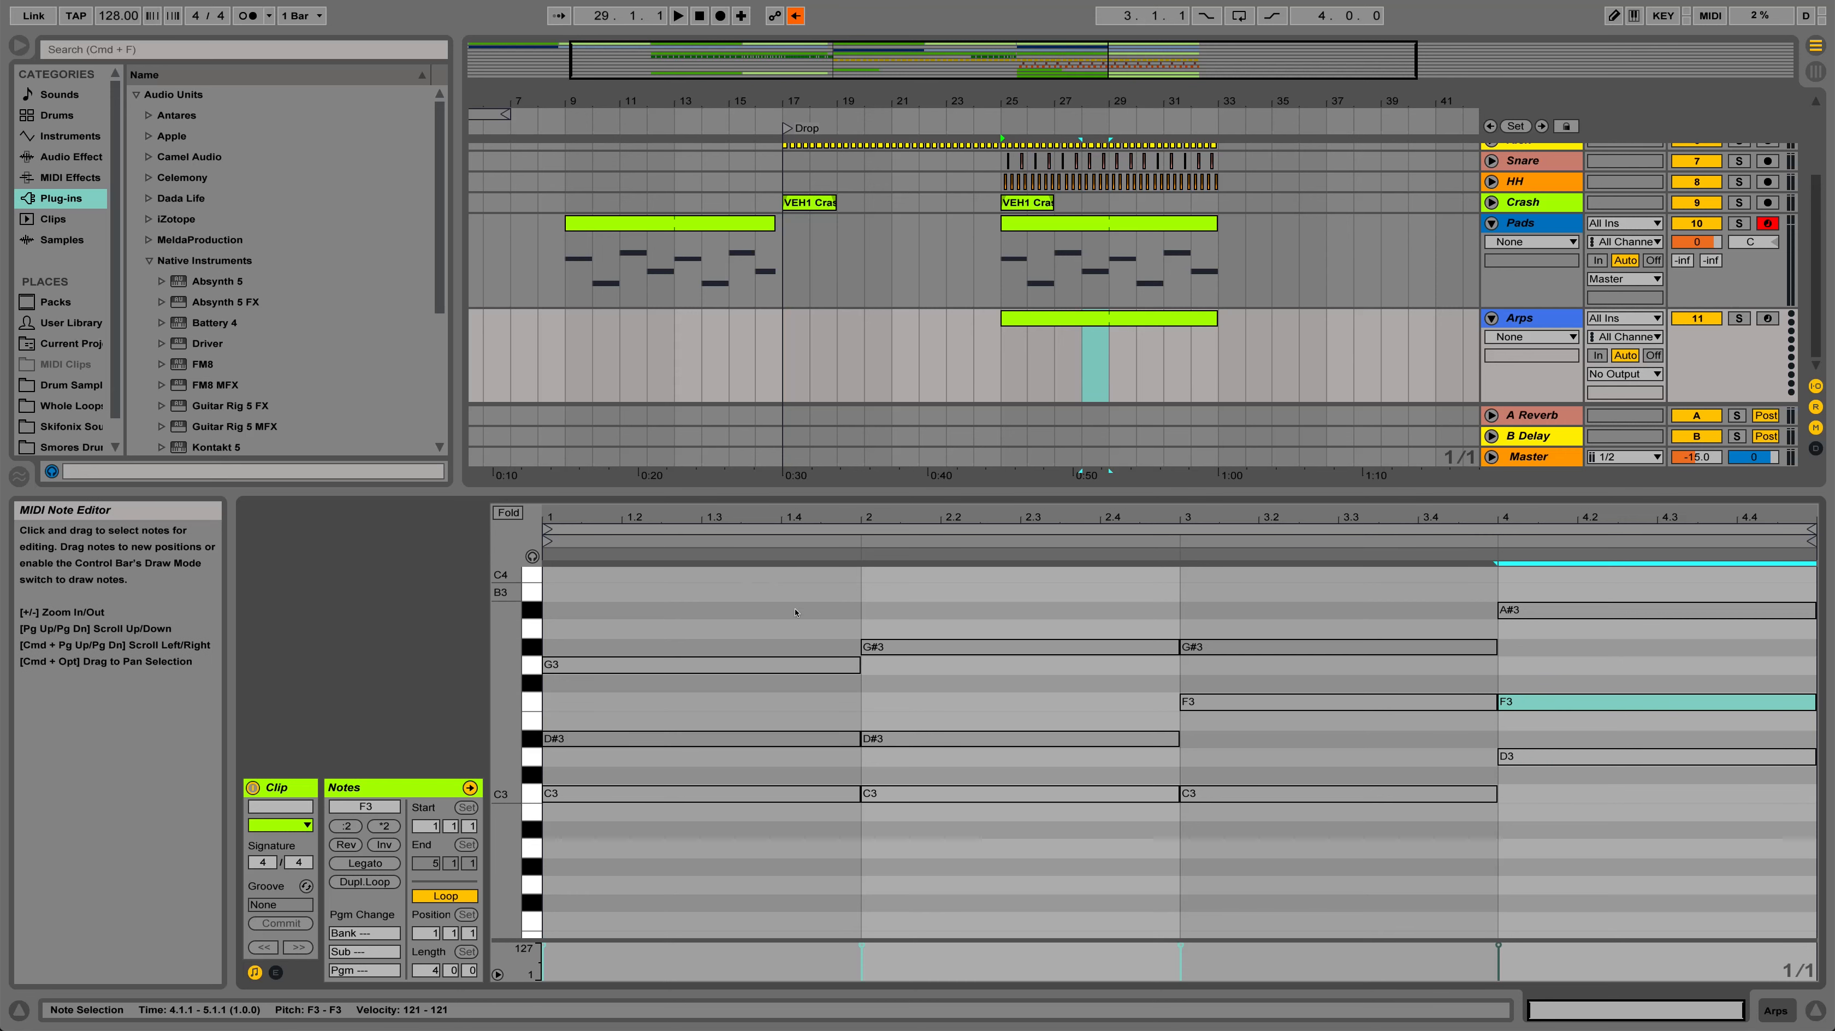
Set the note grid to 1/16 and shorten all notes in the Arps clip to one sixteenth
{"action": "right_click", "coordinate": [692, 578]}
{"action": "left_click", "coordinate": [853, 882]}
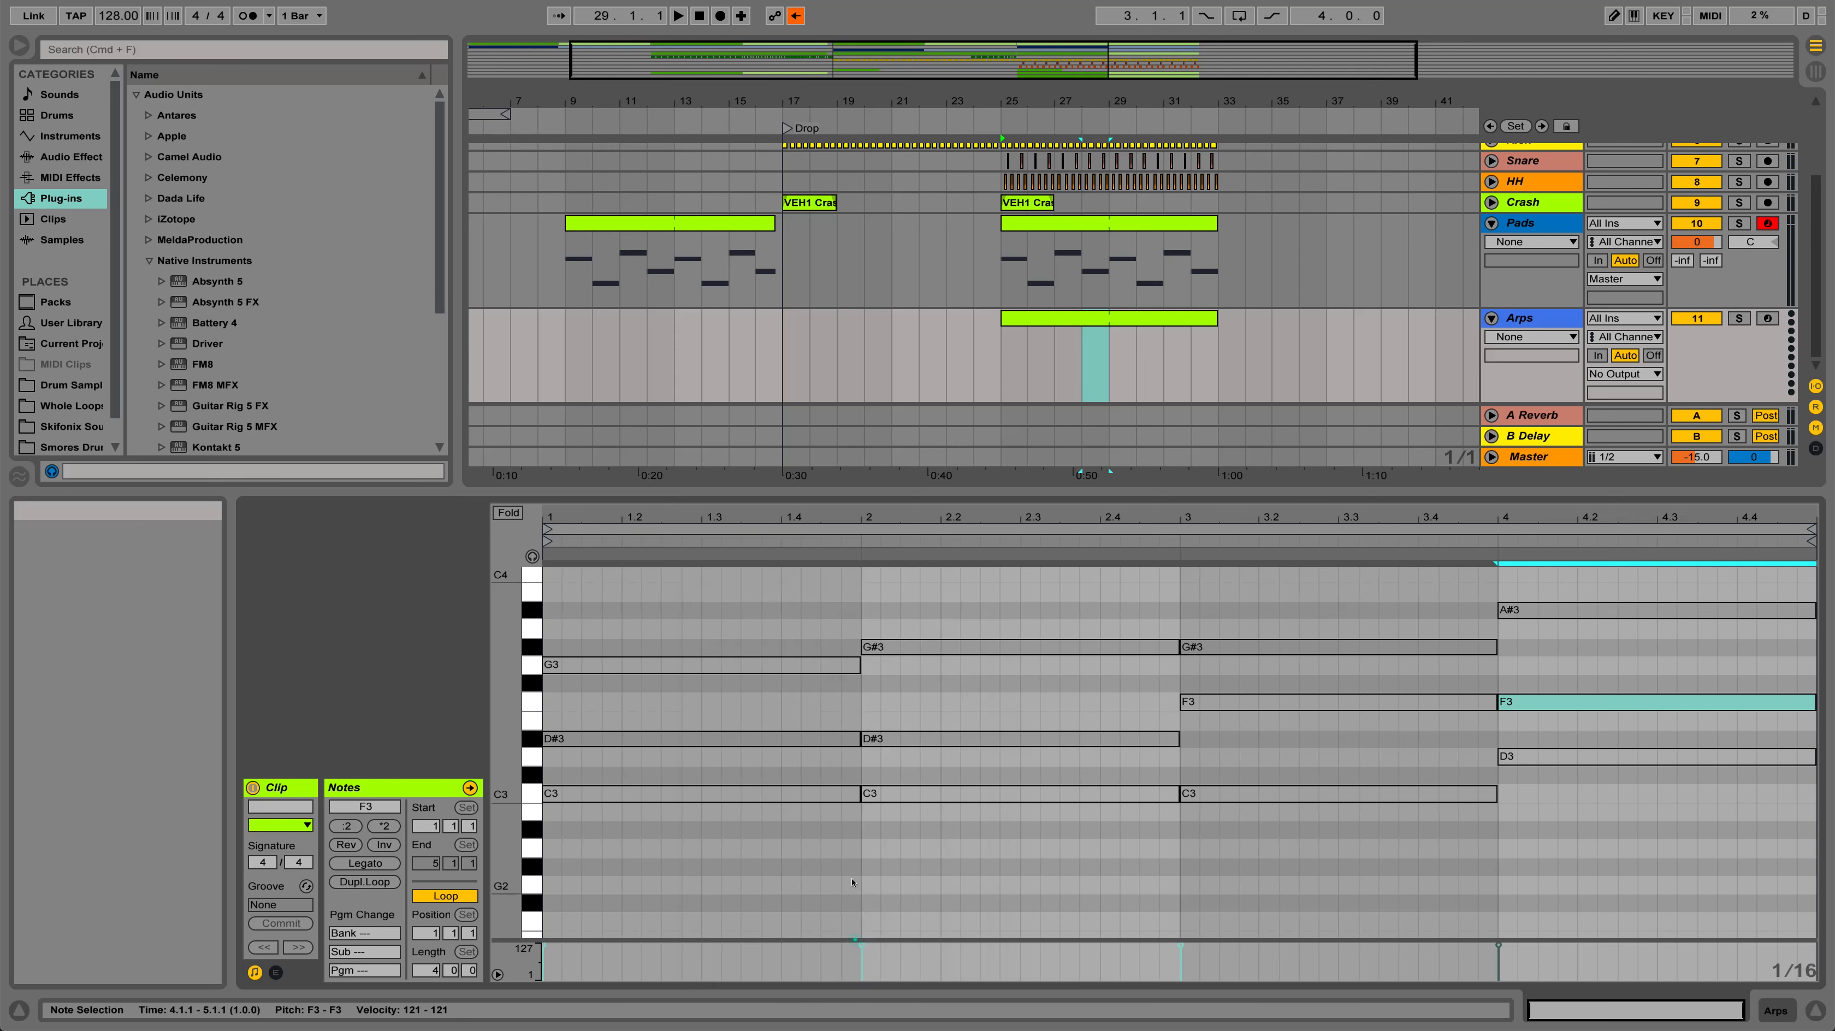
{"action": "left_click_drag", "start_coordinate": [675, 578], "coordinate": [1531, 818]}
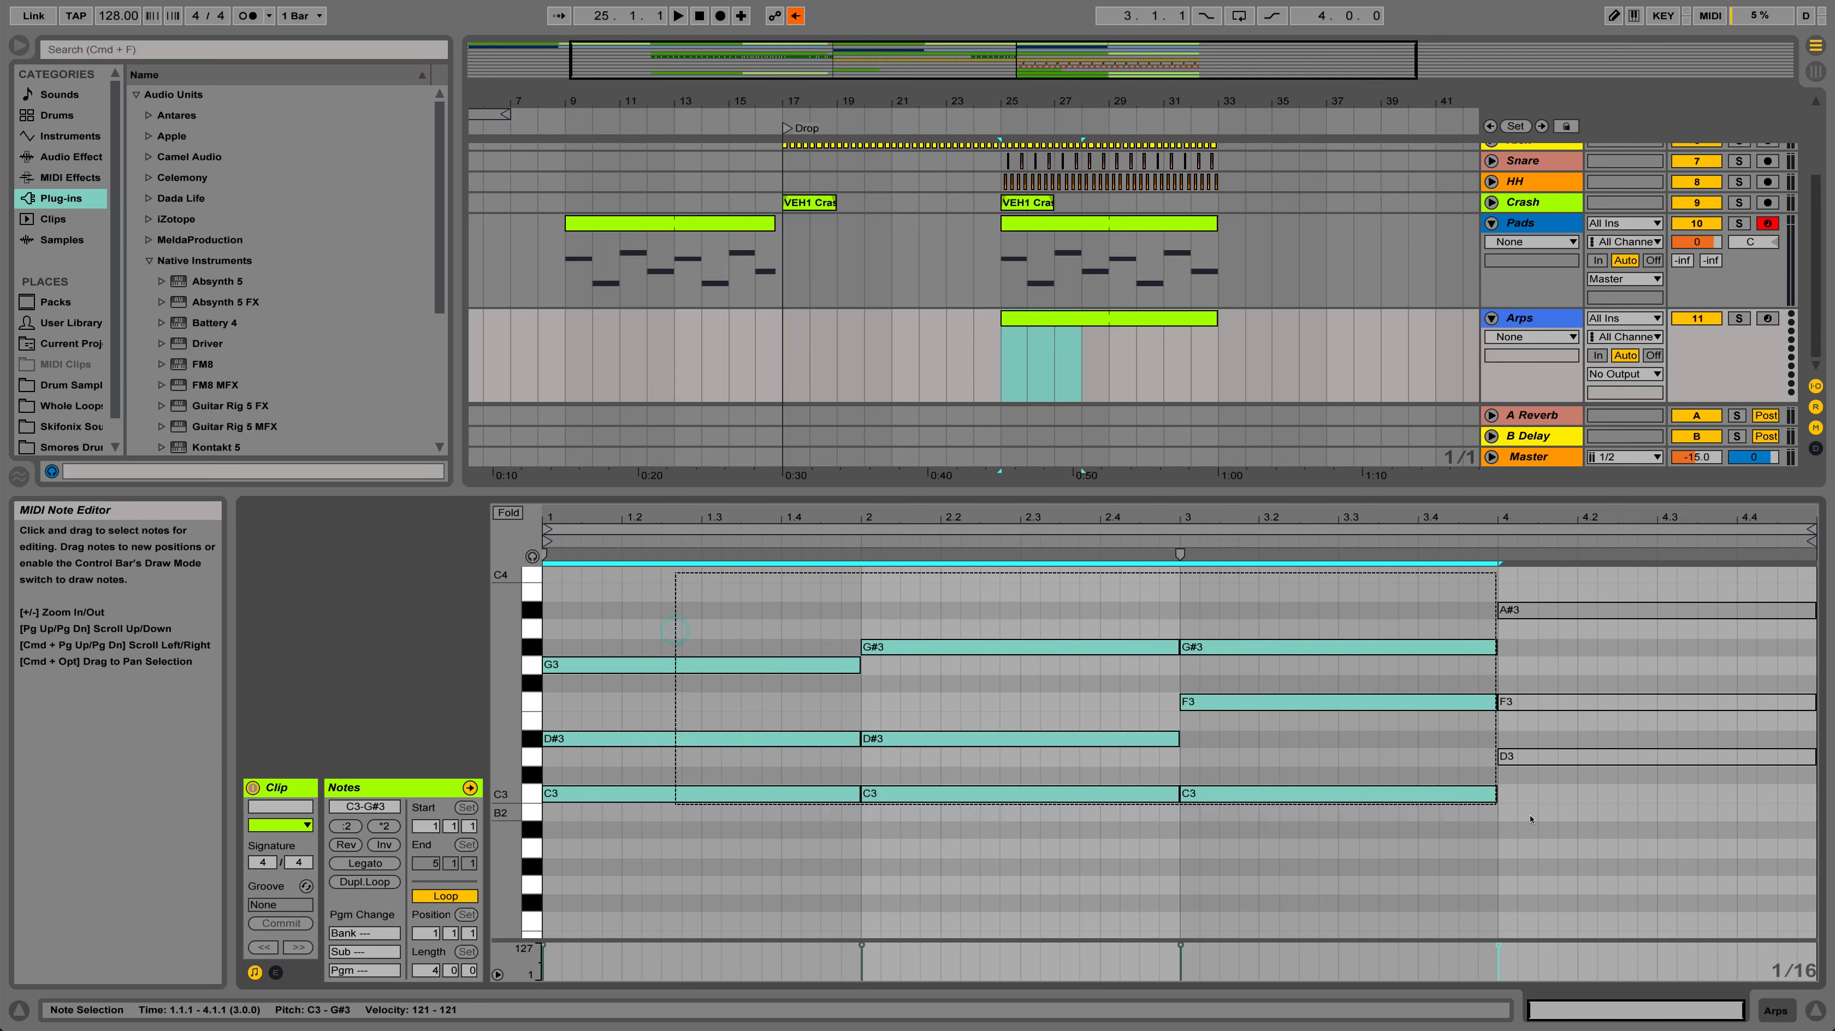
{"action": "key", "text": "super+a"}
{"action": "left_click_drag", "start_coordinate": [859, 793], "coordinate": [561, 809]}
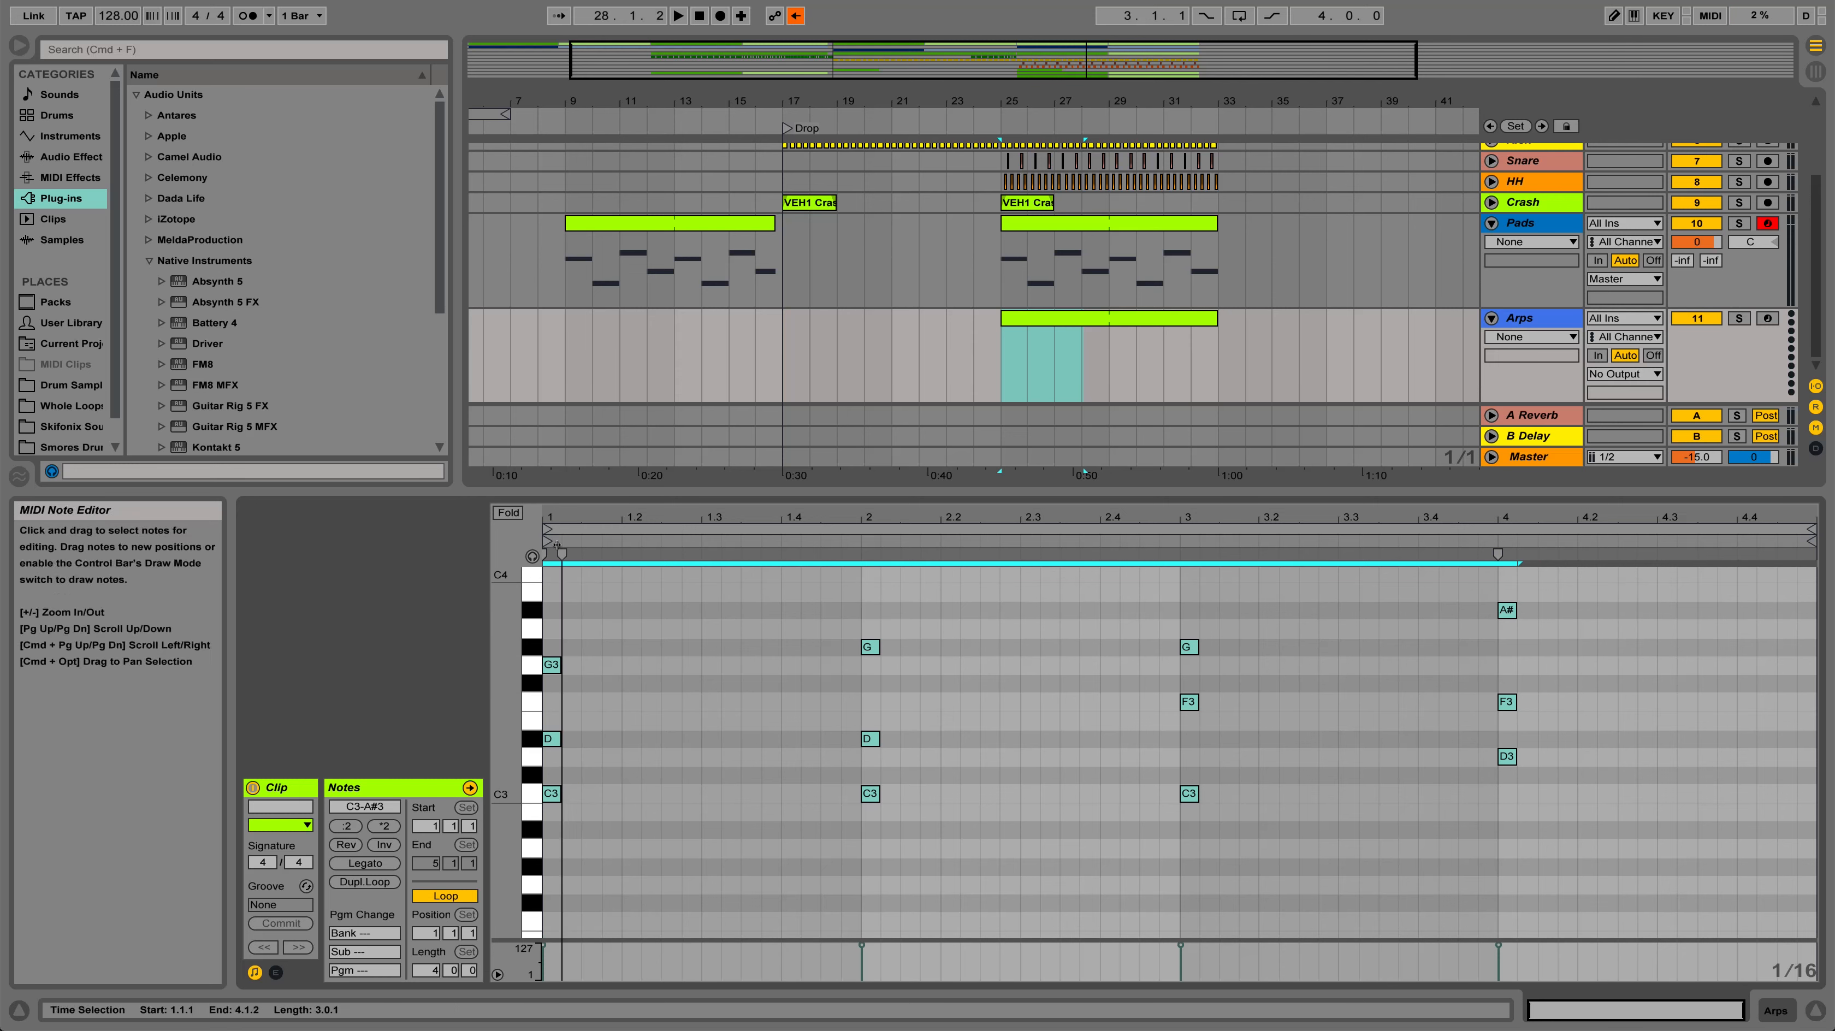
Mute bar 1's C3 note and add rising sixteenth notes D#3, G3 and C4 on the following grid steps
{"action": "left_click", "coordinate": [547, 794]}
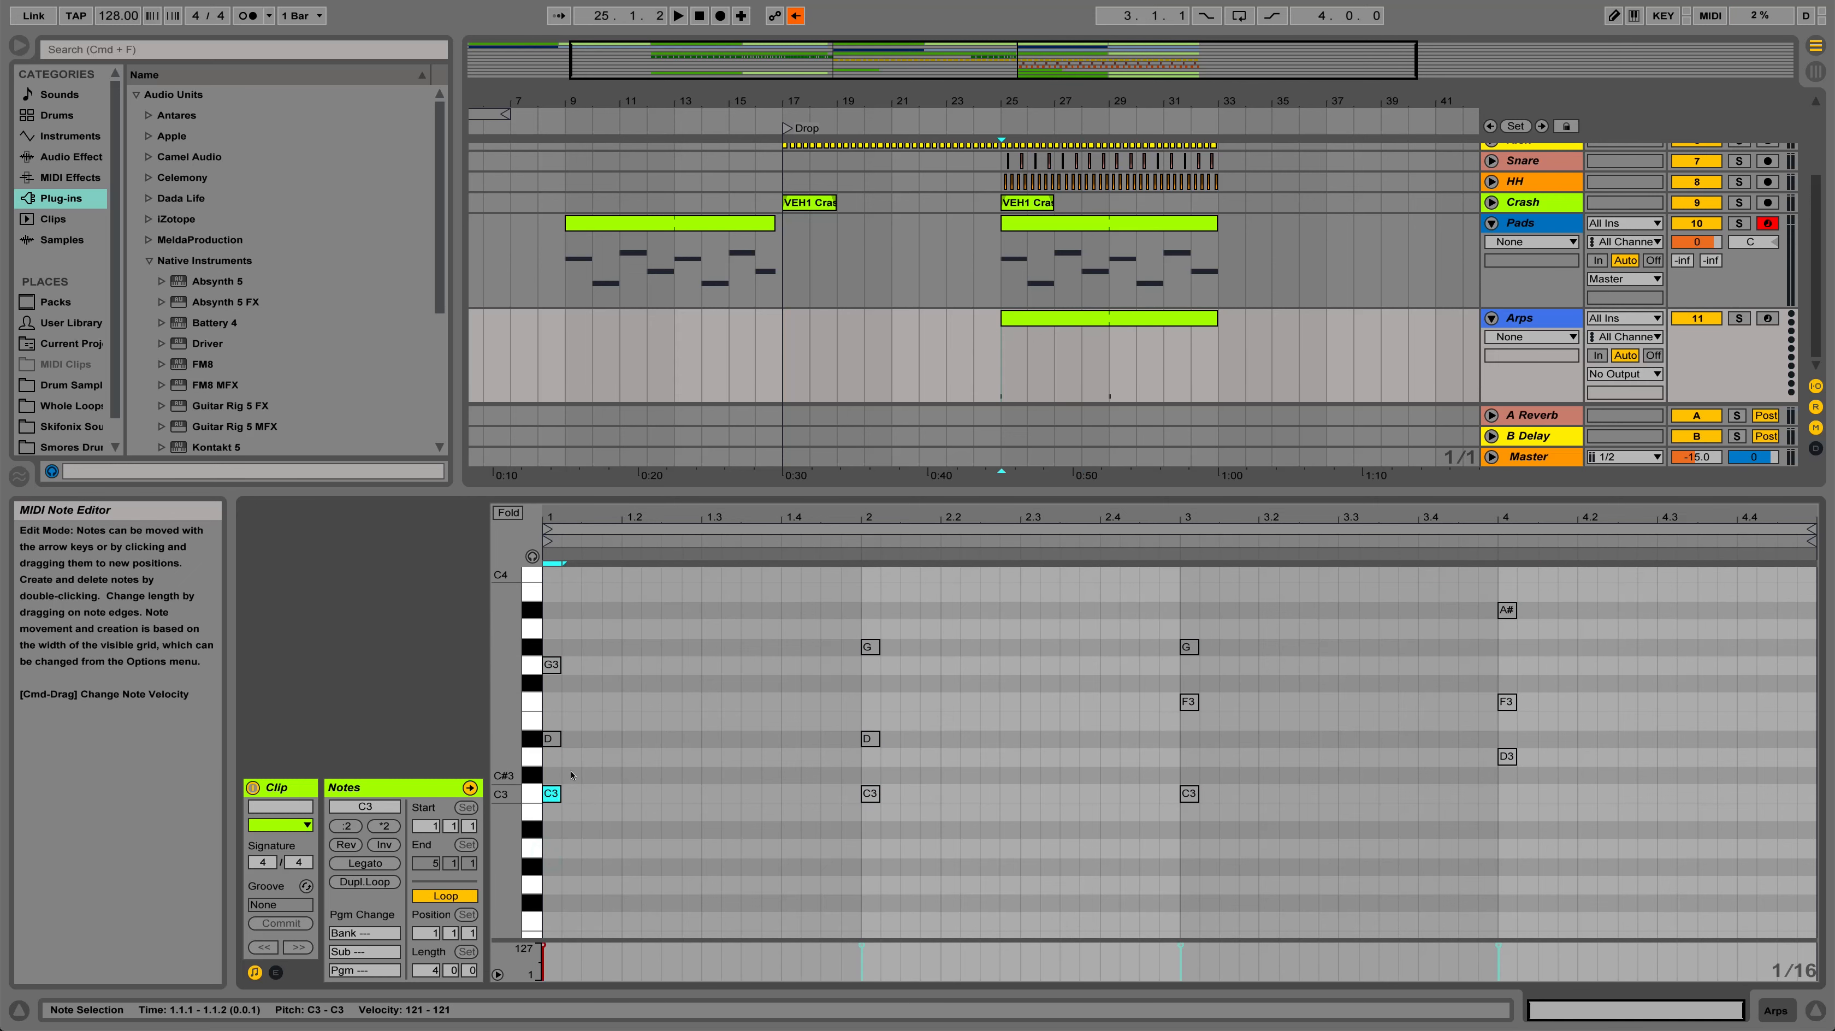
{"action": "double_click", "coordinate": [570, 739]}
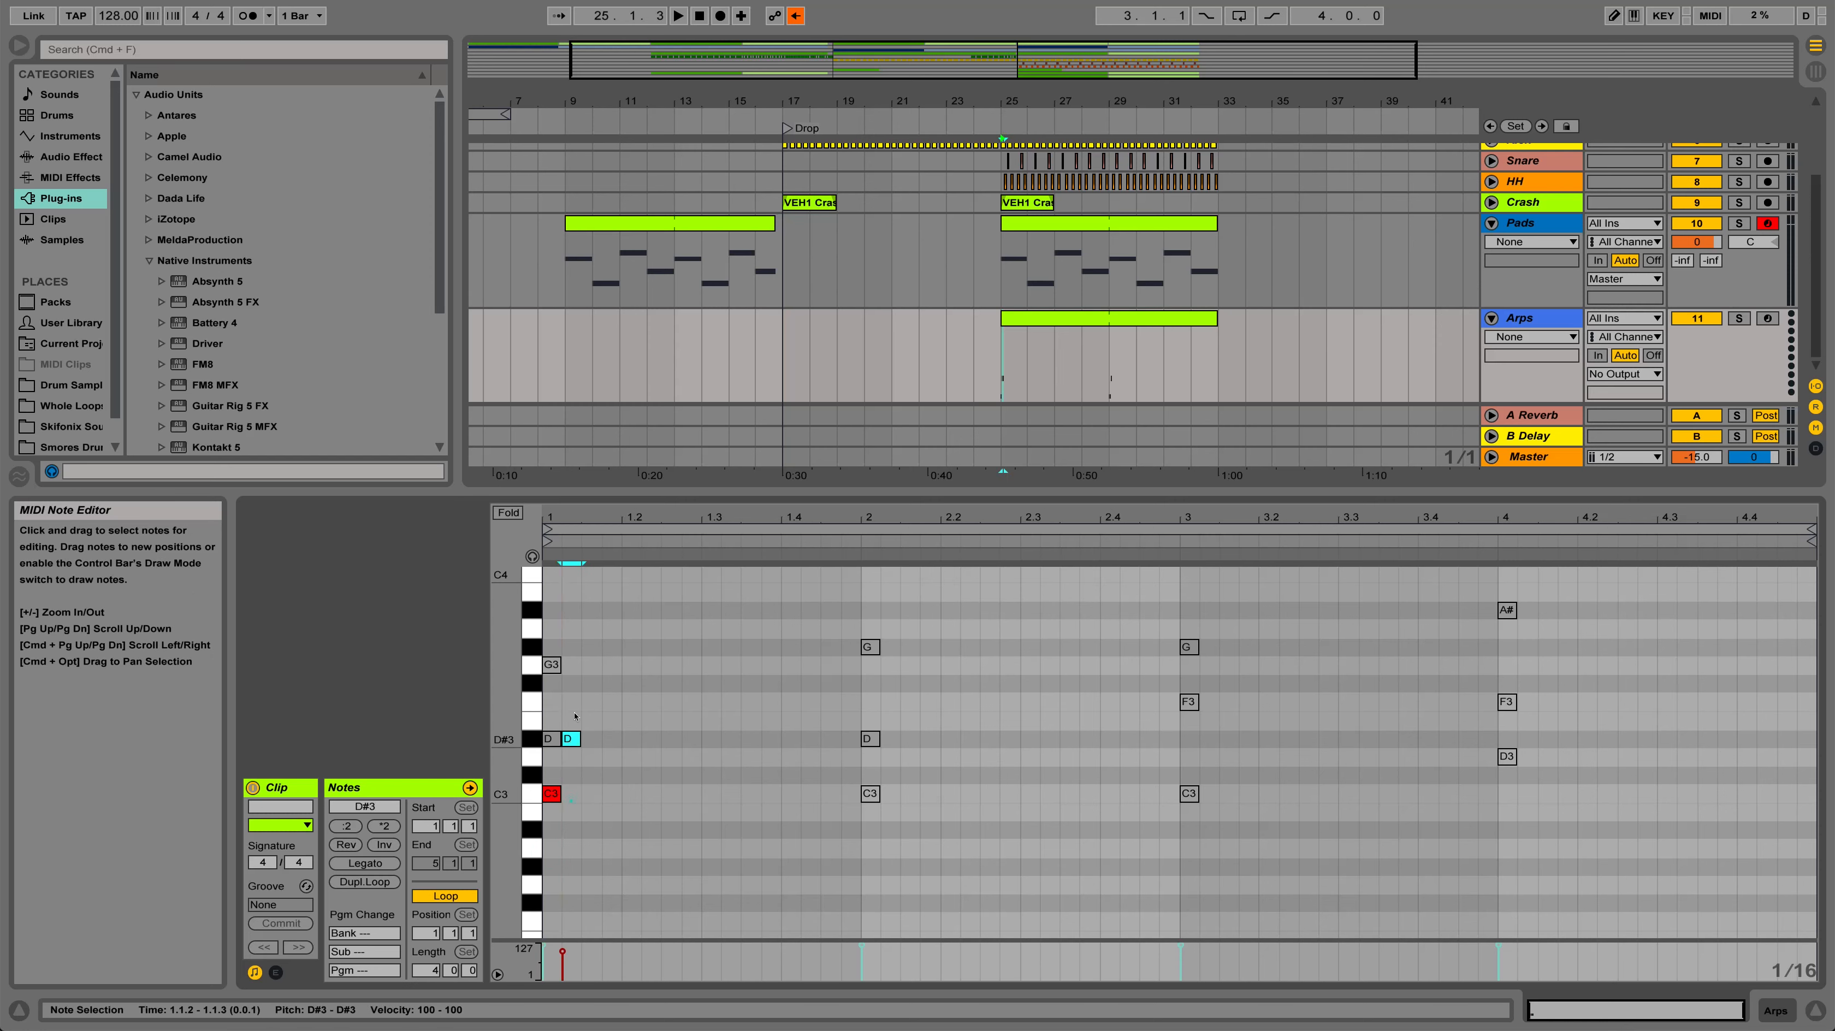
{"action": "double_click", "coordinate": [586, 672]}
{"action": "scroll", "coordinate": [599, 630], "scroll_direction": "up", "scroll_amount": 2}
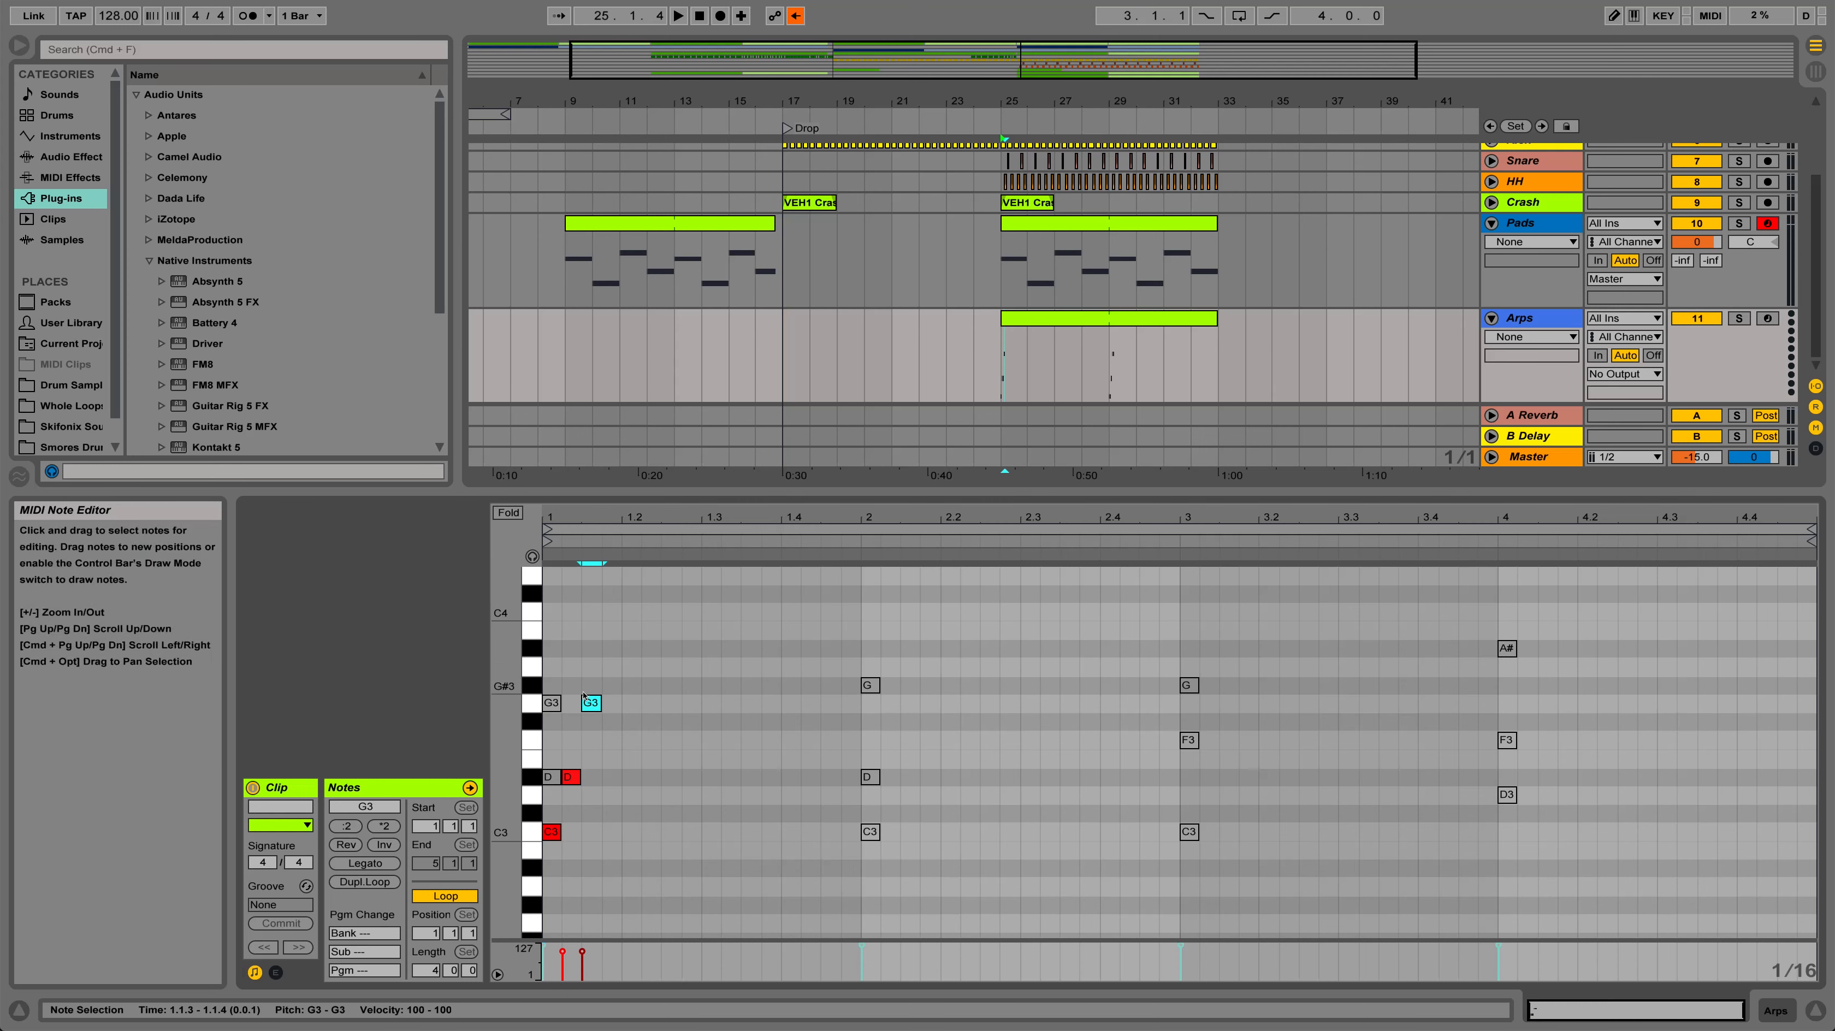
{"action": "double_click", "coordinate": [611, 613]}
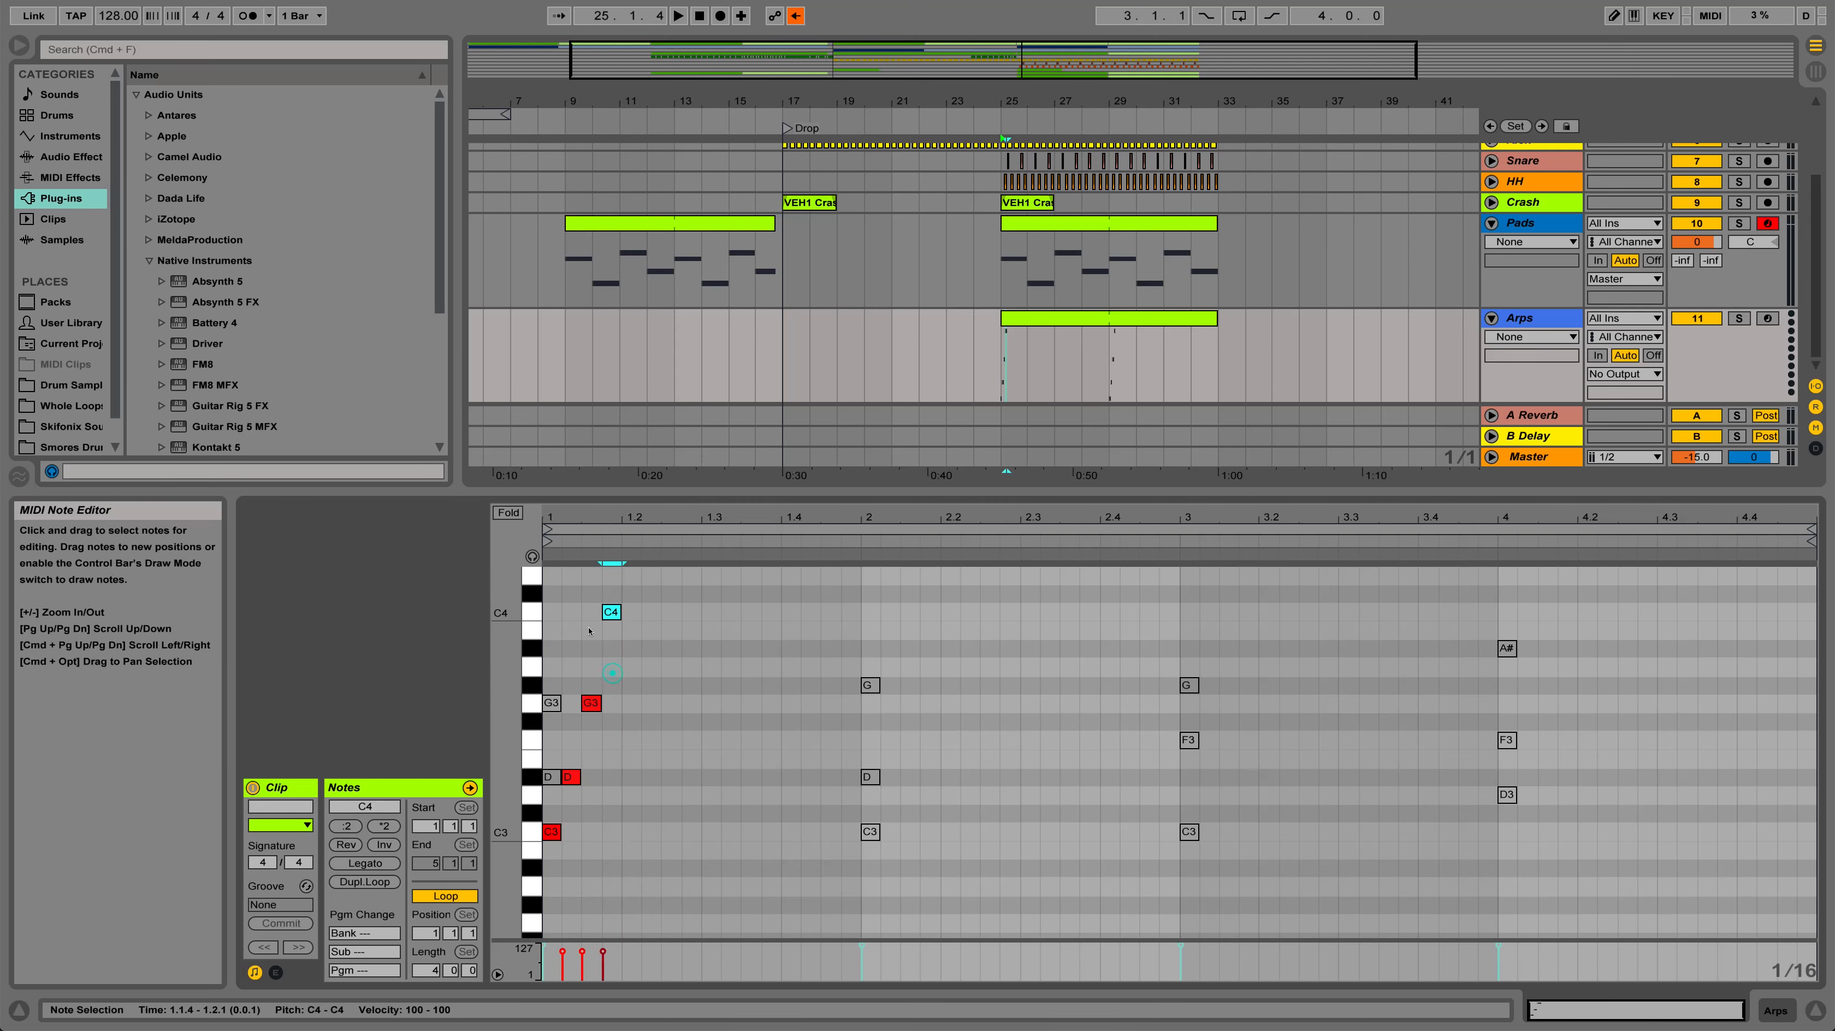
Delete the original G3 and D#3 notes stacked above C3 at the start of bar 1
{"action": "left_click", "coordinate": [552, 704]}
{"action": "key", "text": "Delete"}
{"action": "left_click", "coordinate": [552, 778]}
{"action": "key", "text": "Delete"}
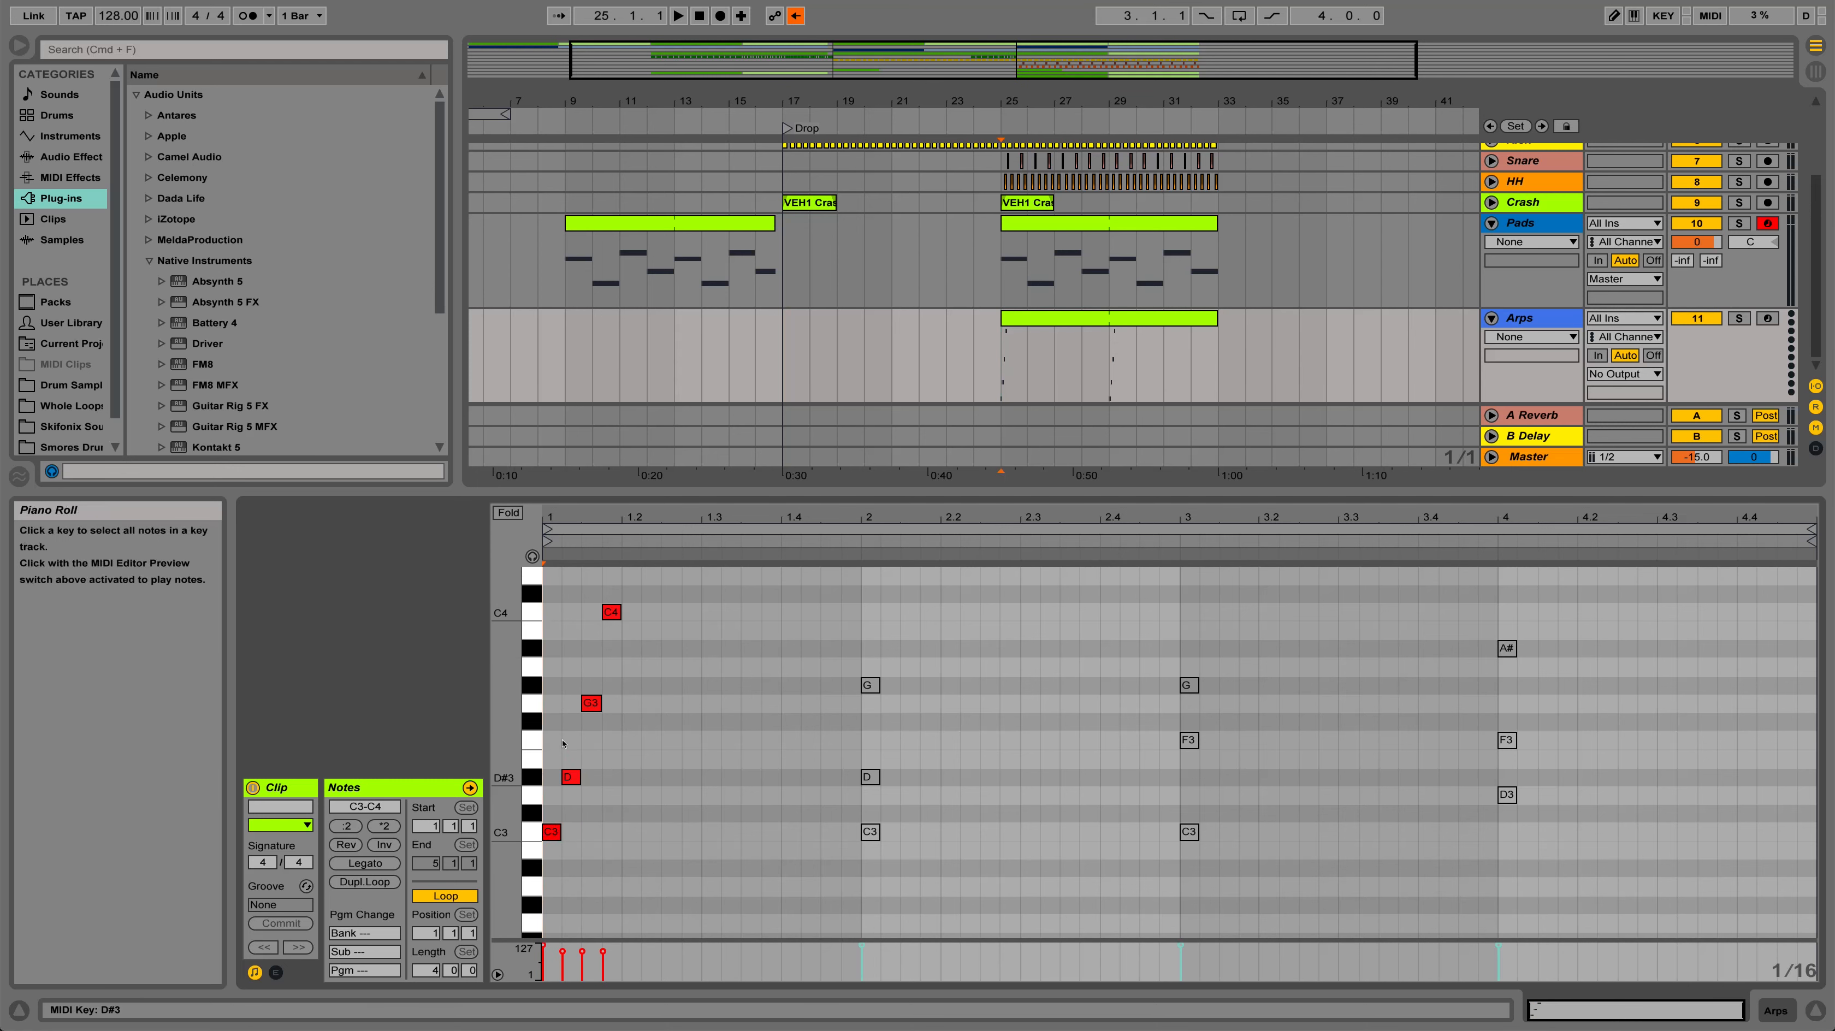
Copy the four-note C3–C4 pattern and paste it at 1.2, 1.3 and 1.4 to fill bar 1
{"action": "left_click_drag", "start_coordinate": [624, 636], "coordinate": [566, 818]}
{"action": "left_click_drag", "start_coordinate": [631, 576], "coordinate": [555, 820]}
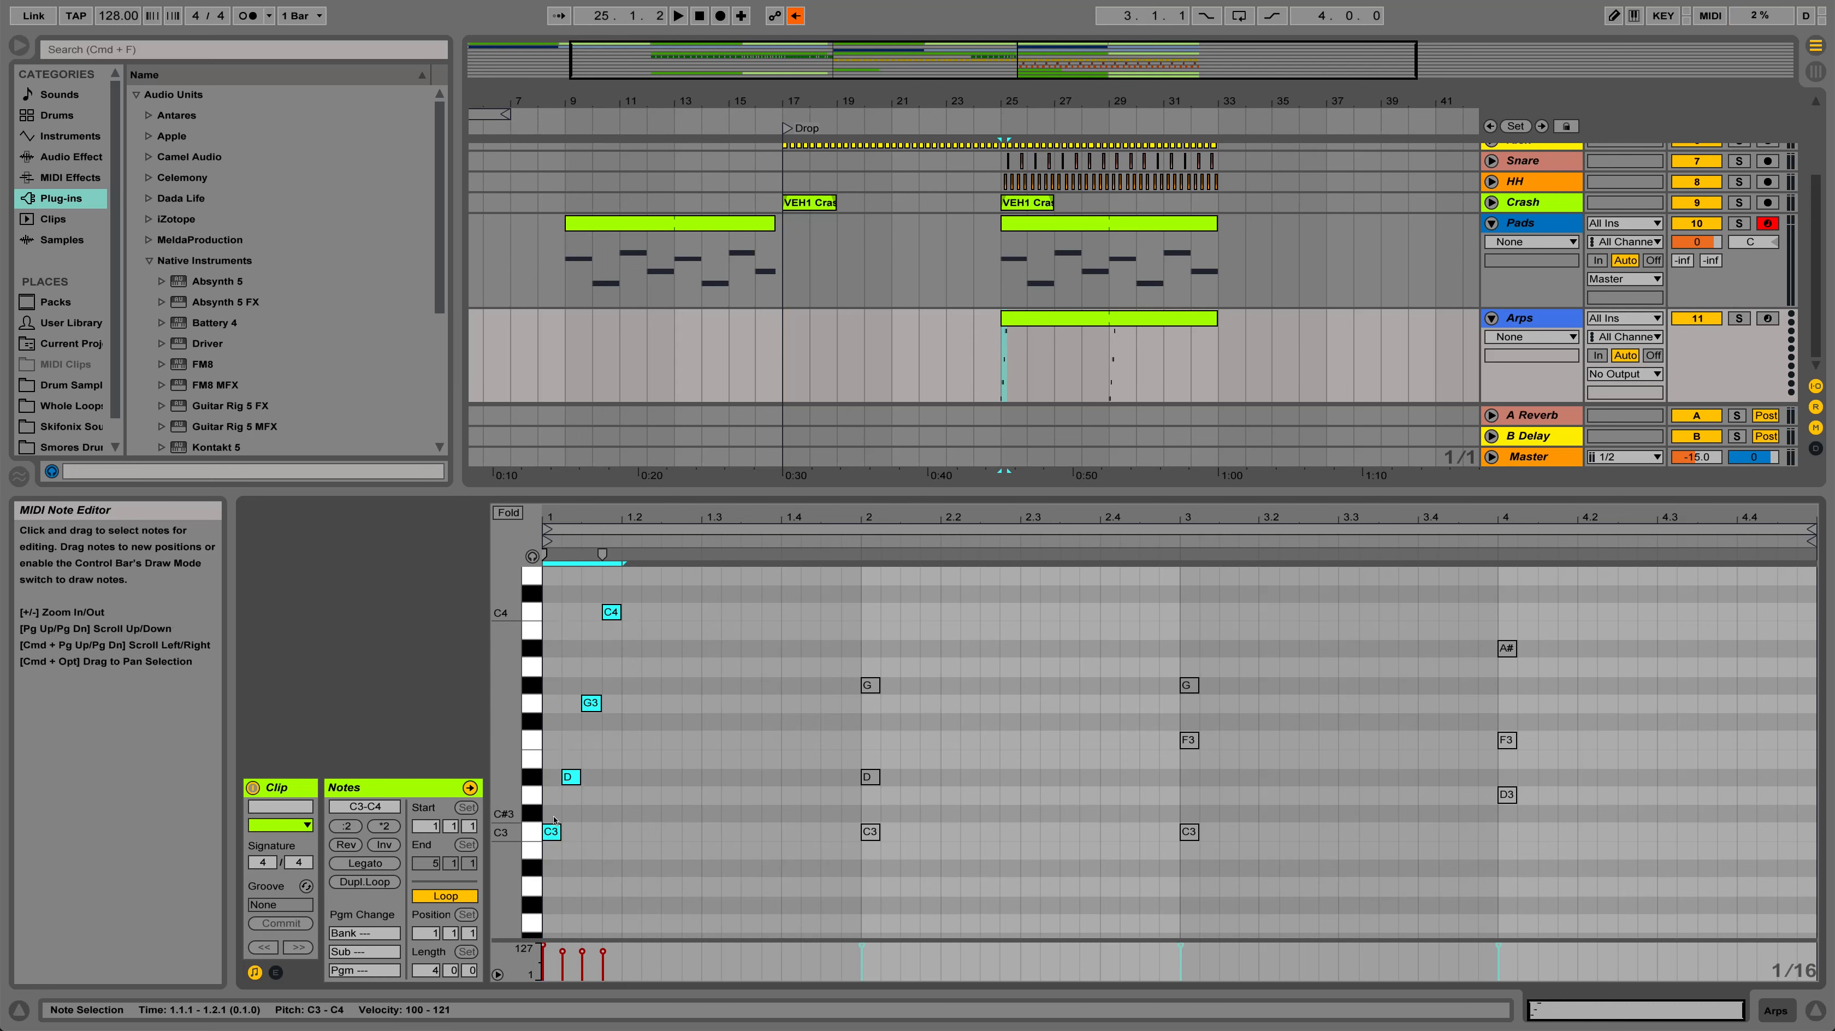
{"action": "left_click", "coordinate": [612, 810]}
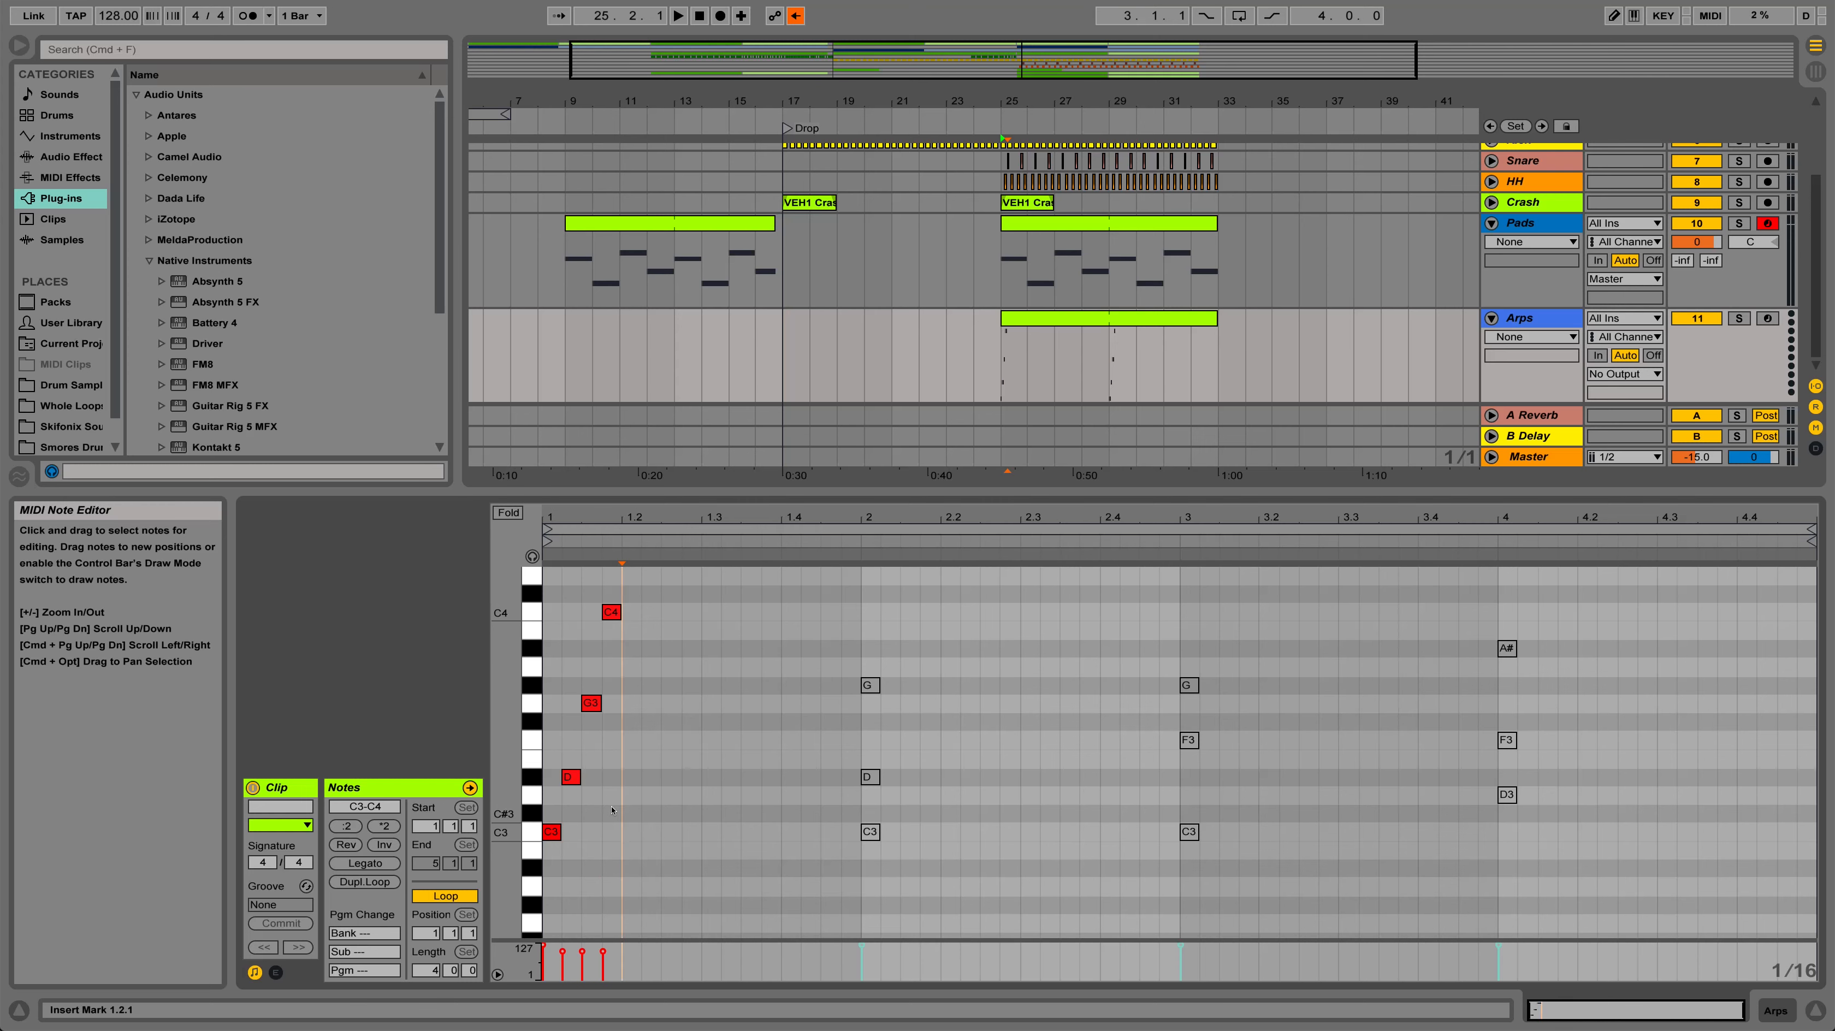
{"action": "key", "text": "super+v"}
{"action": "left_click", "coordinate": [695, 809]}
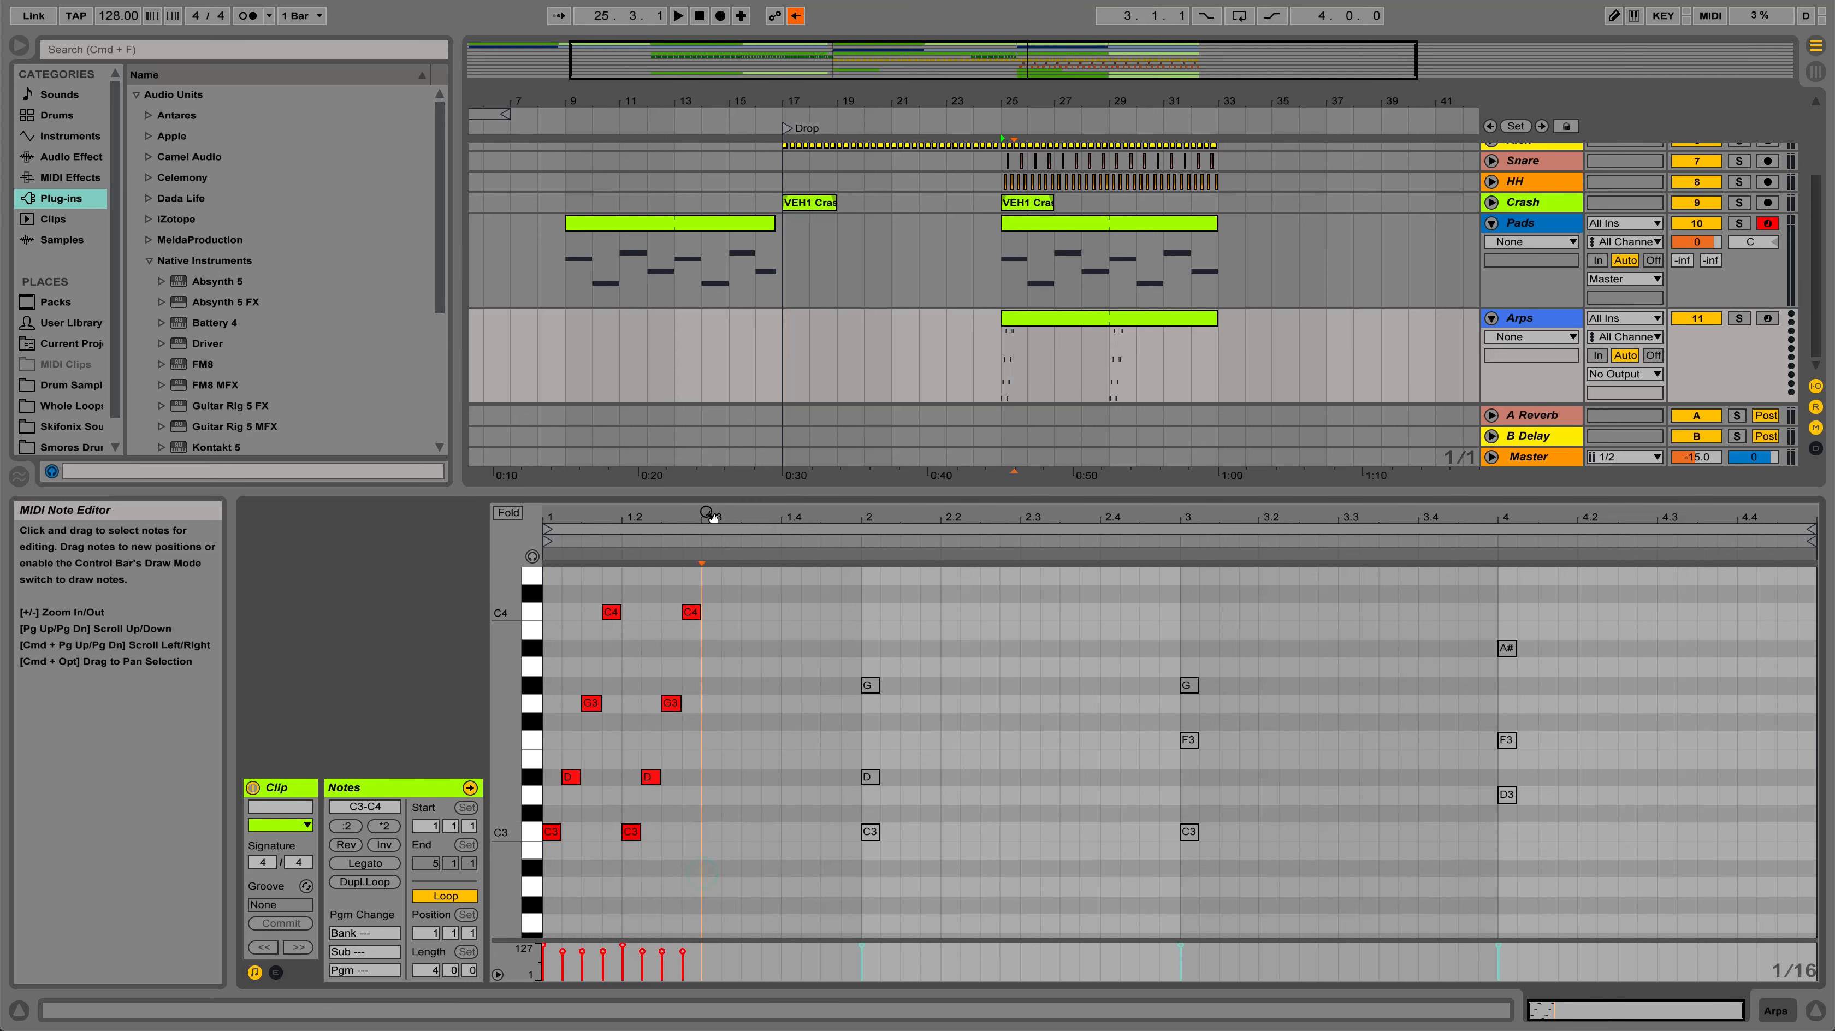
{"action": "key", "text": "super+v"}
{"action": "left_click", "coordinate": [772, 711]}
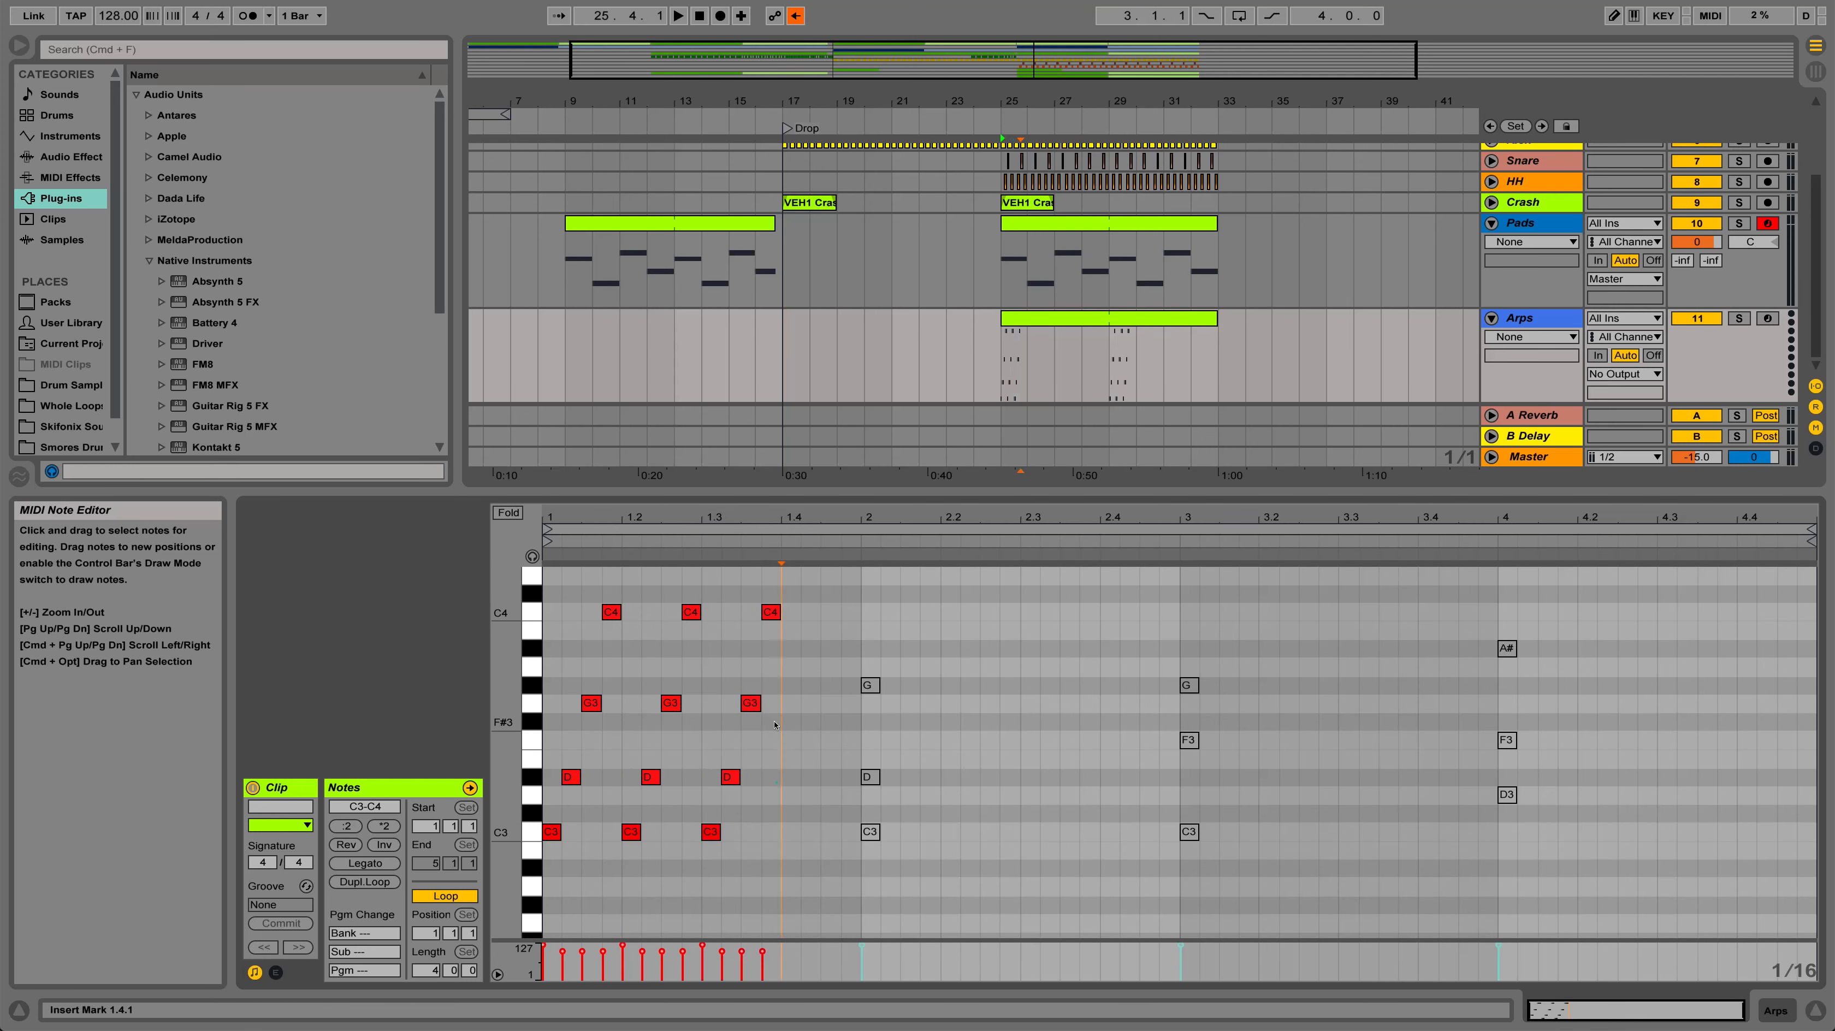
{"action": "key", "text": "super+v"}
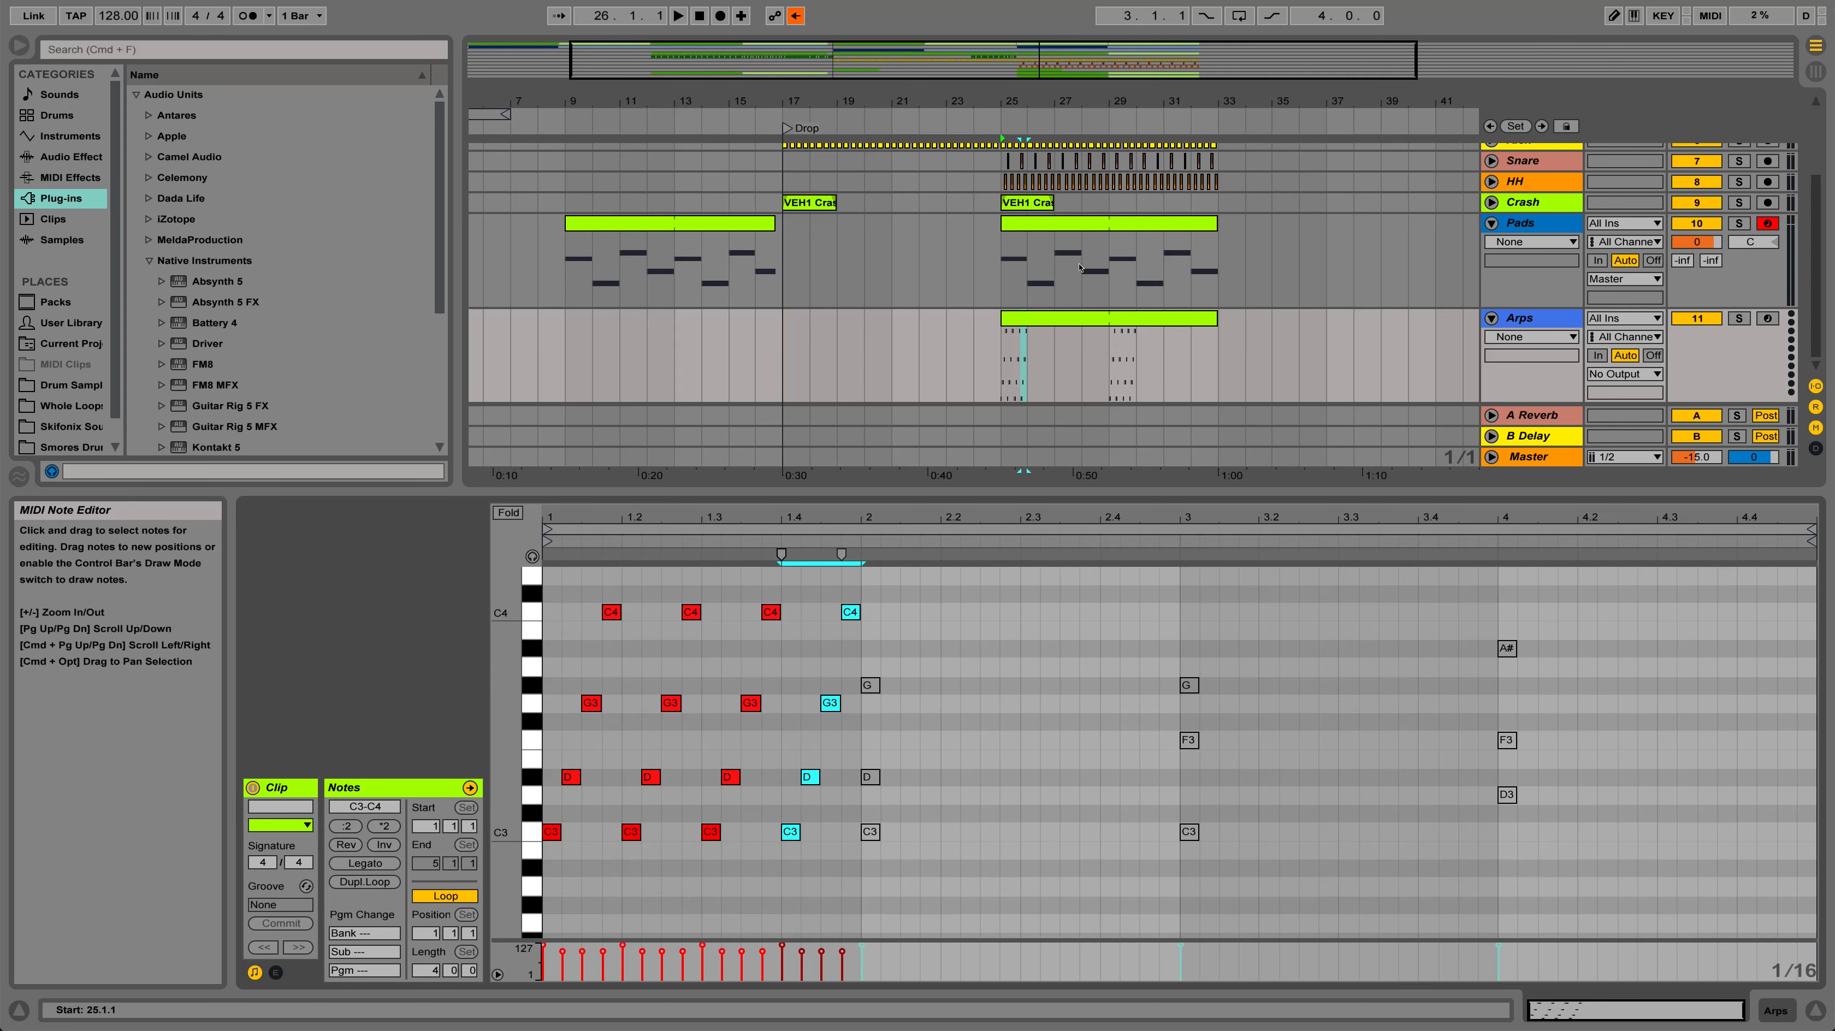
Load the Massive instrument onto the Arps track, close its window and play the arrangement from bar 25
{"action": "left_click", "coordinate": [402, 576]}
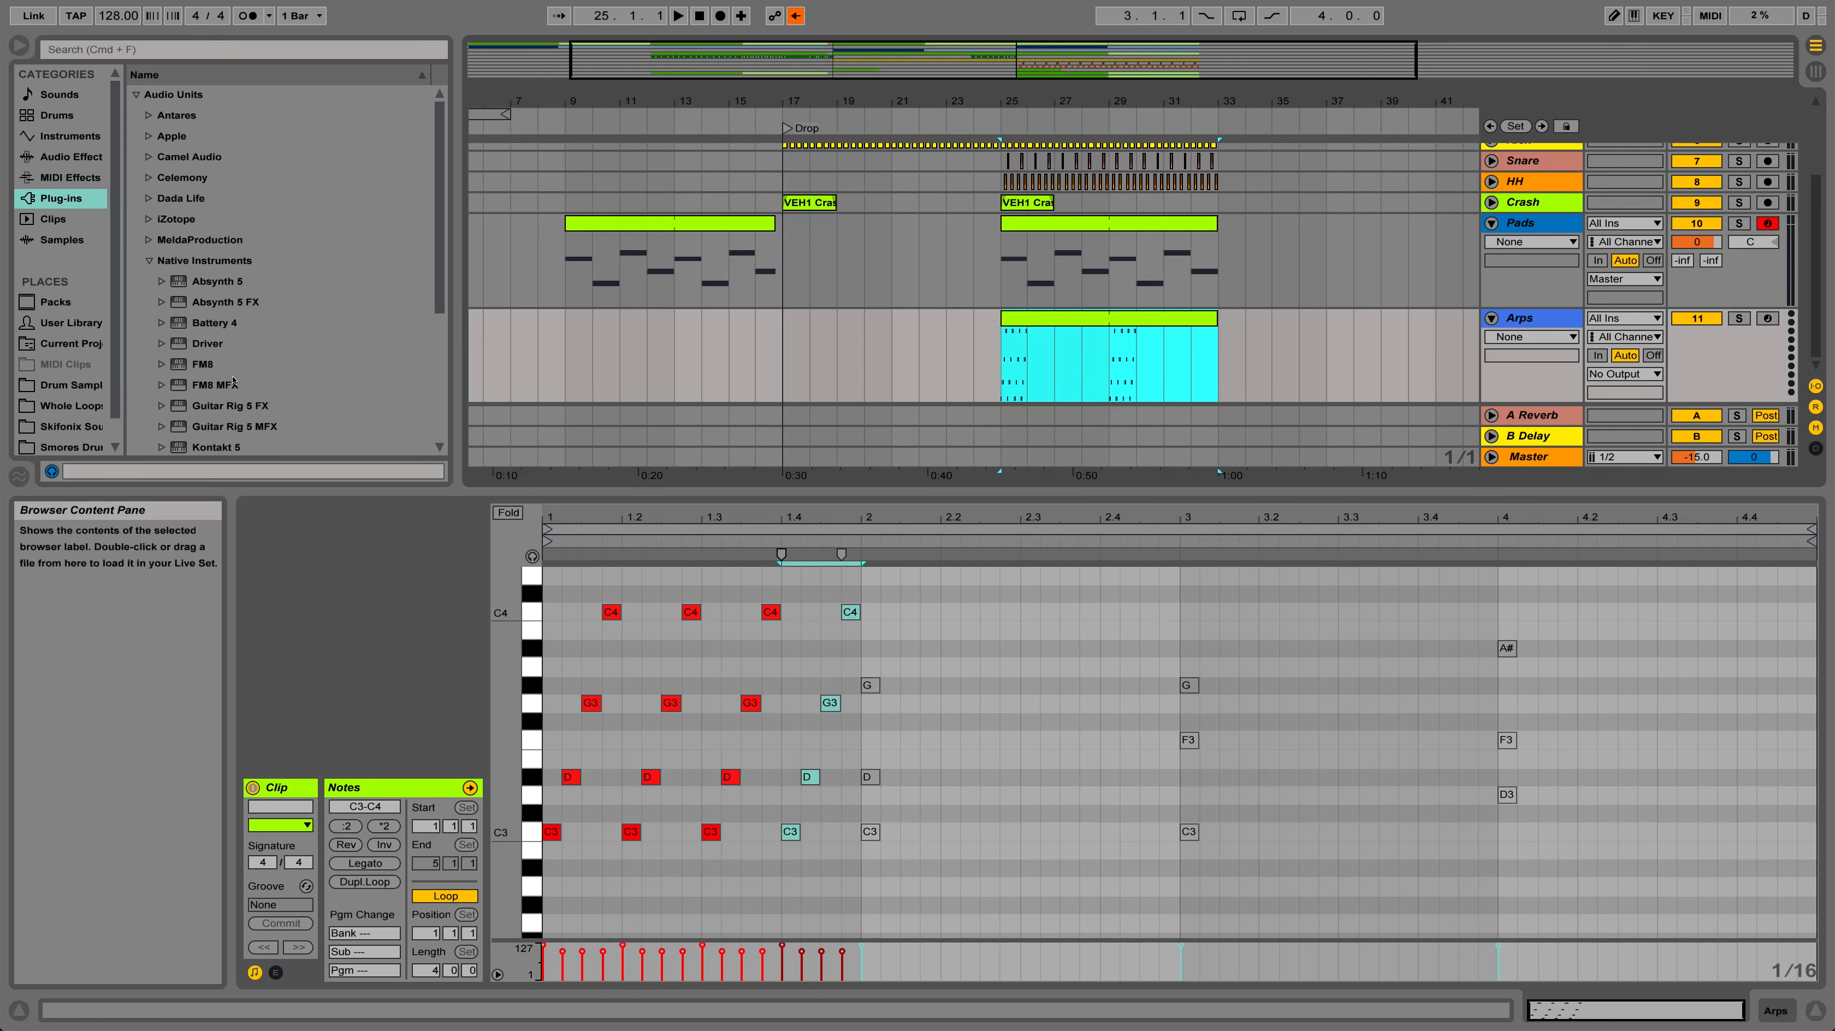
{"action": "scroll", "coordinate": [202, 433], "scroll_direction": "down", "scroll_amount": 1}
{"action": "left_click", "coordinate": [202, 448]}
{"action": "left_click_drag", "start_coordinate": [202, 451], "coordinate": [1593, 197]}
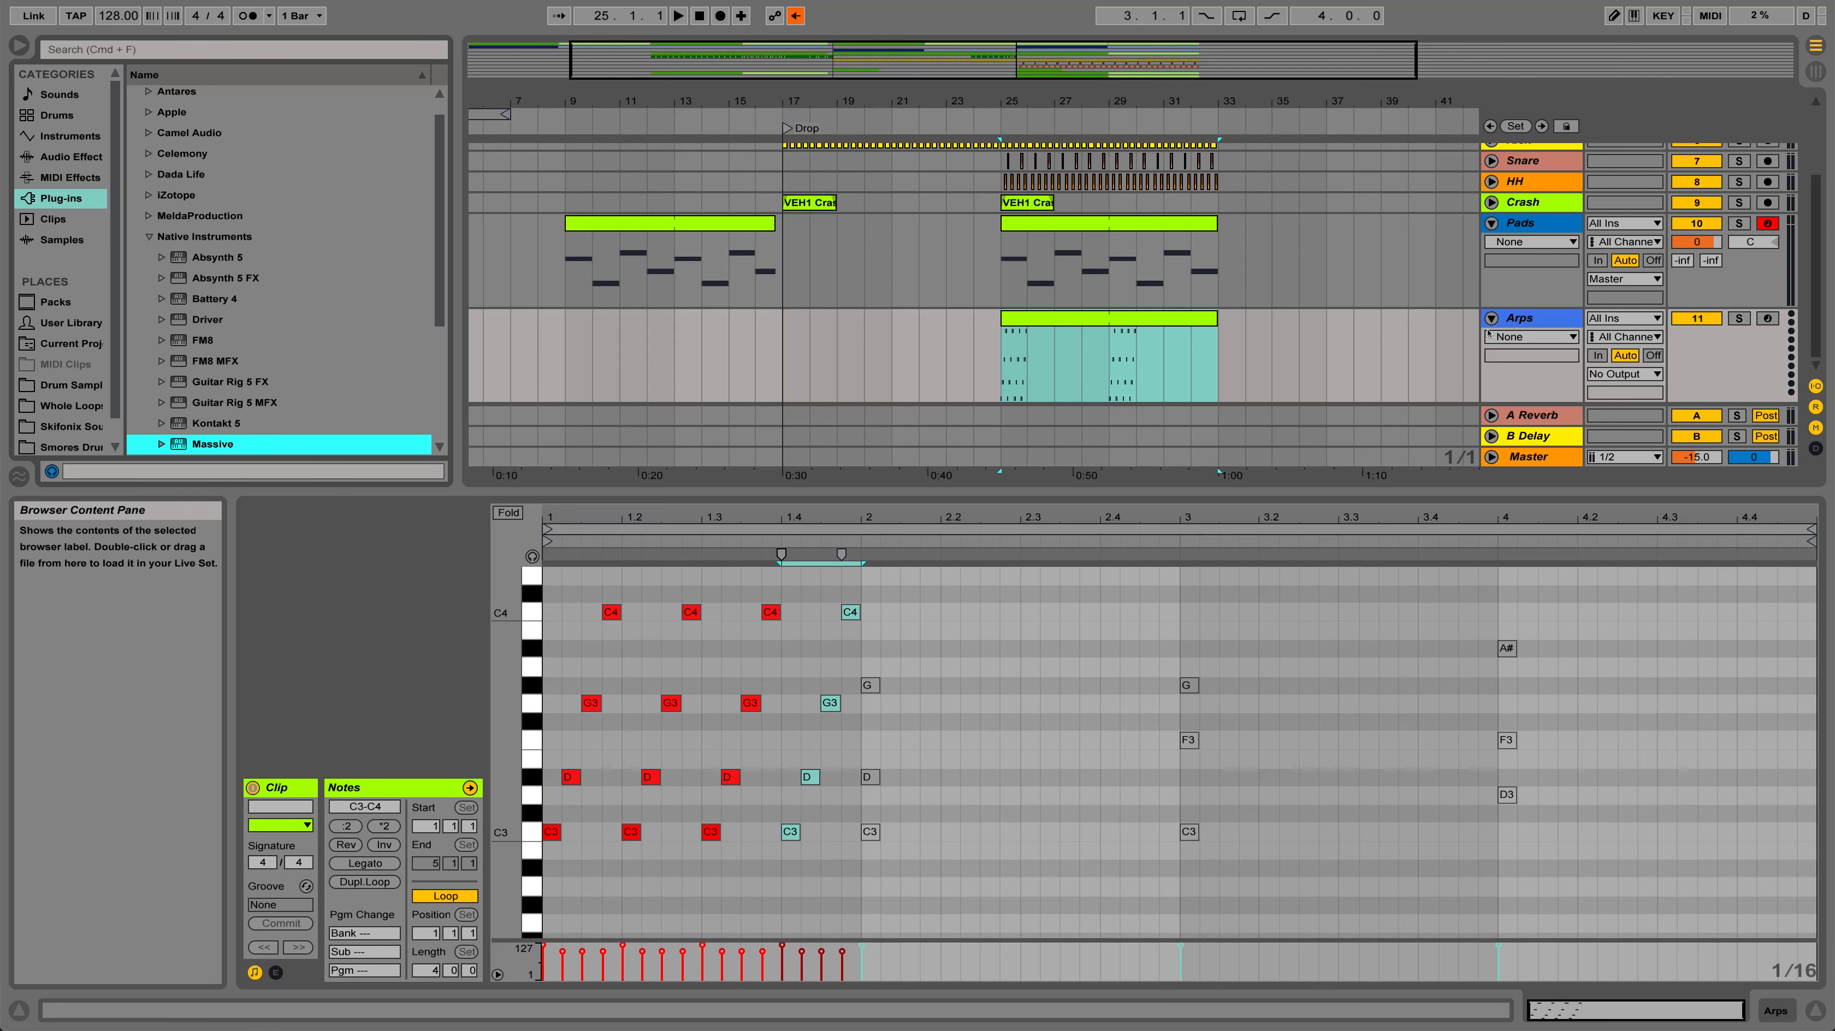
{"action": "left_click_drag", "start_coordinate": [1489, 334], "coordinate": [1489, 333]}
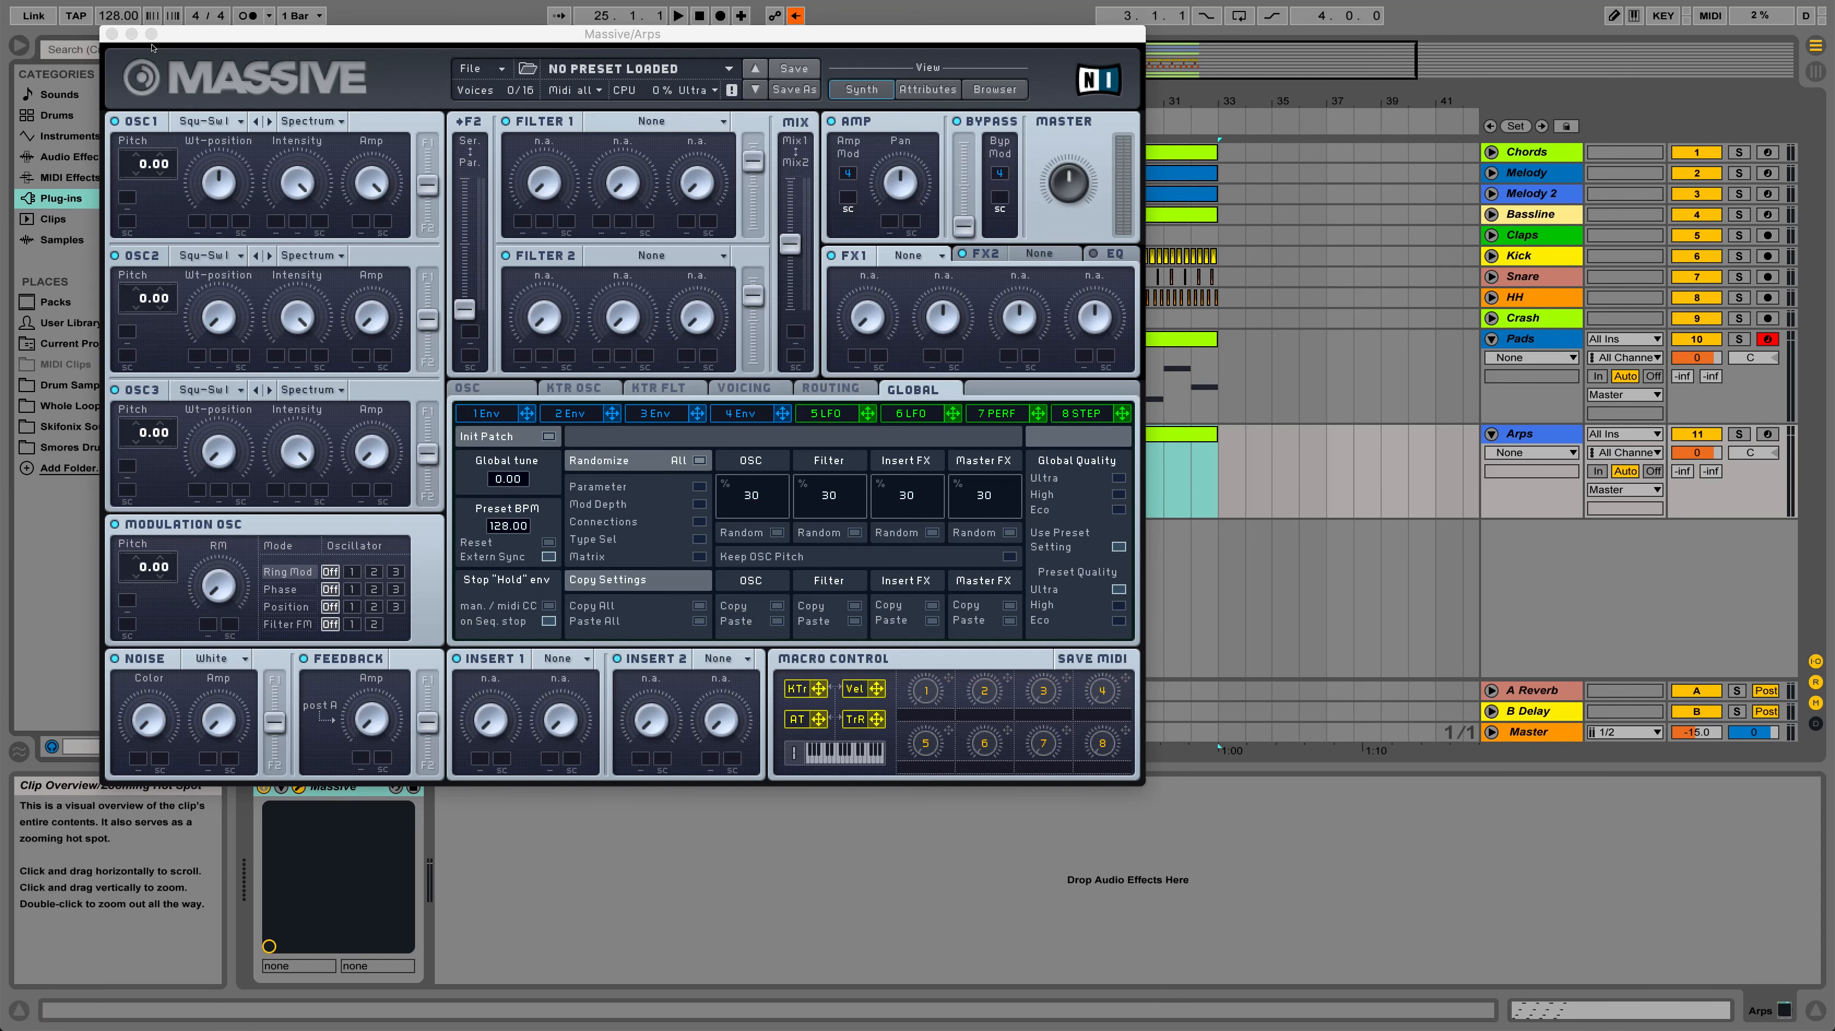
{"action": "left_click", "coordinate": [111, 33]}
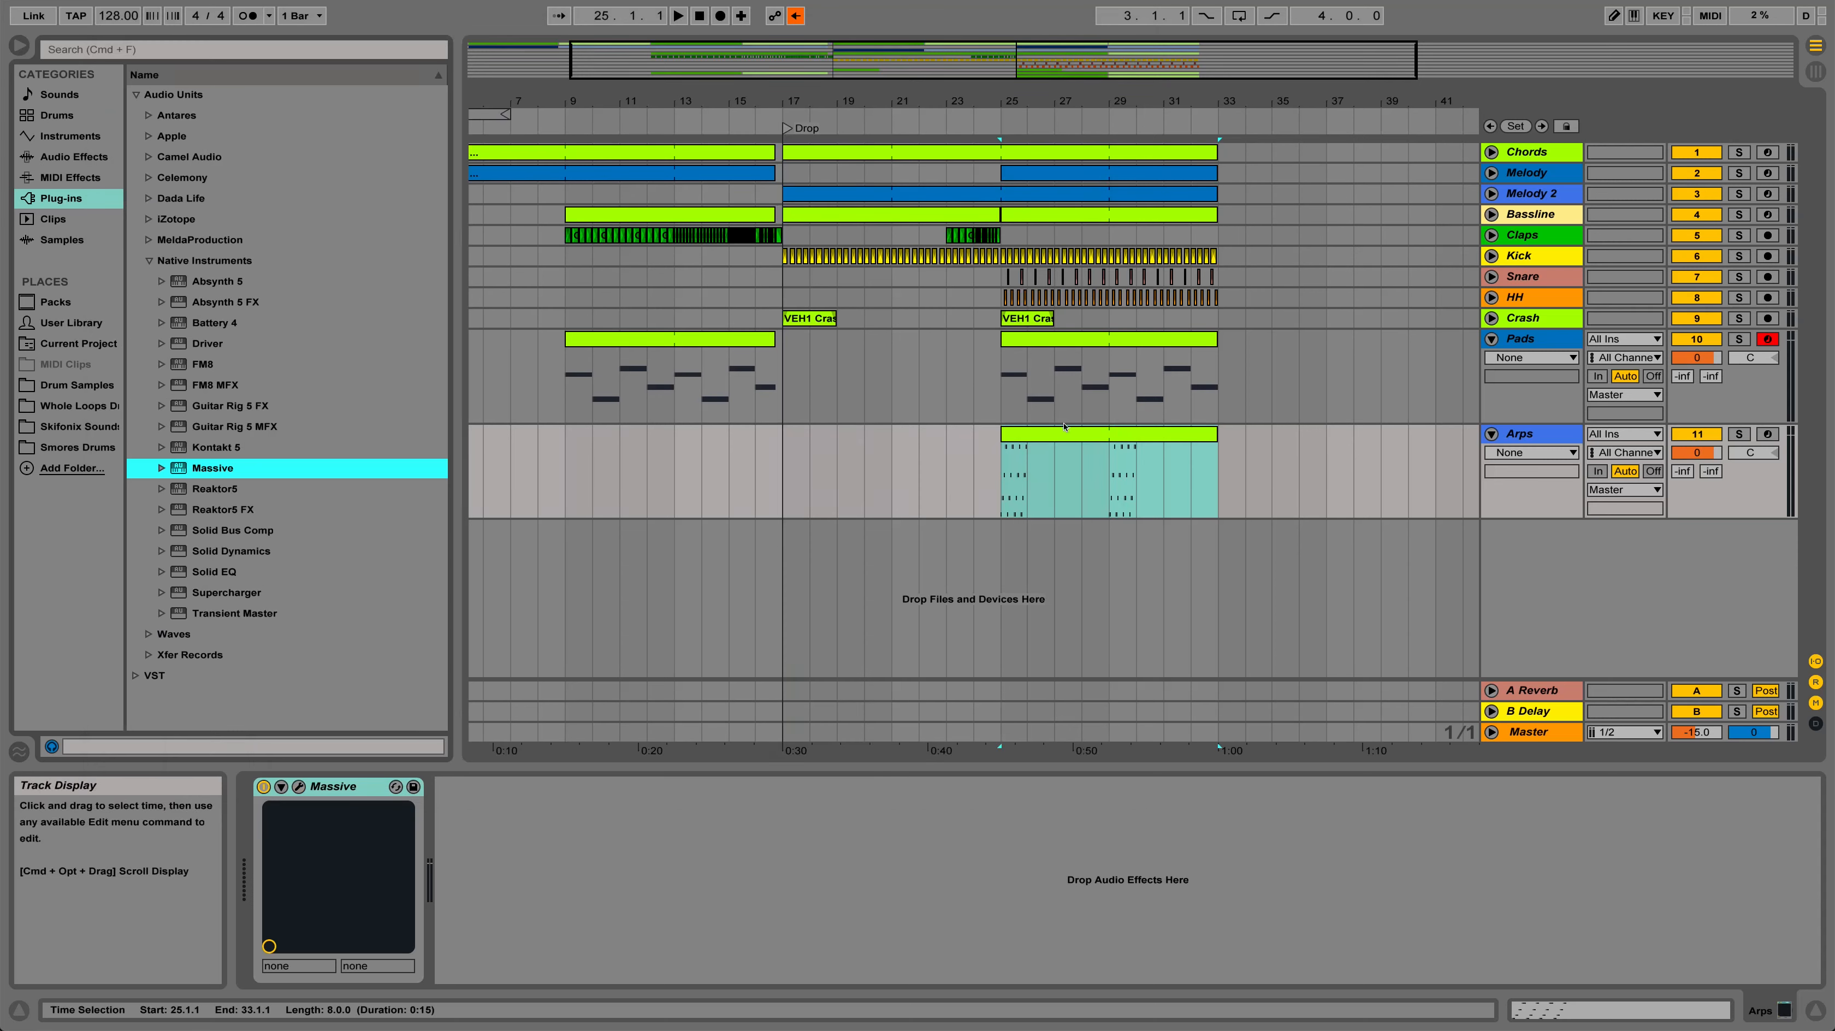
{"action": "key", "text": "space"}
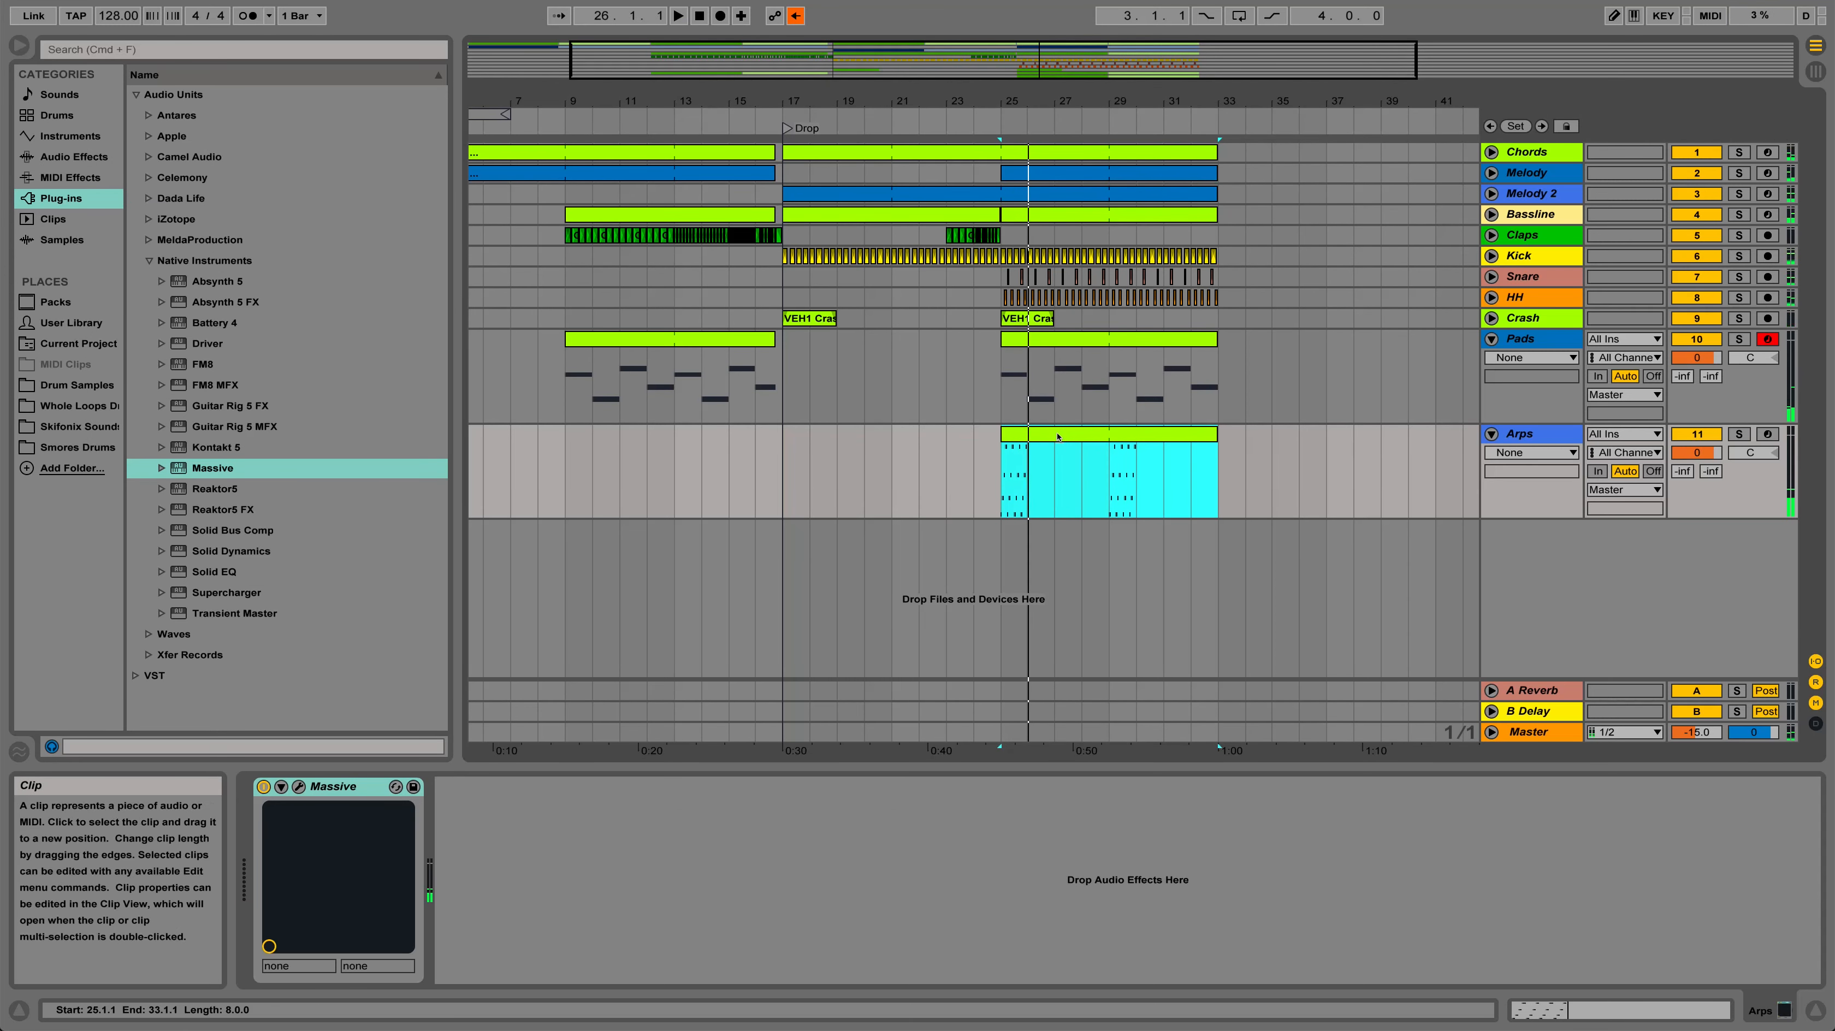
In bar 2 of the Arps clip, mute C3, add rising D#3, G#3 and C4 sixteenths, and delete the original D#3 and G#3
{"action": "double_click", "coordinate": [1059, 437]}
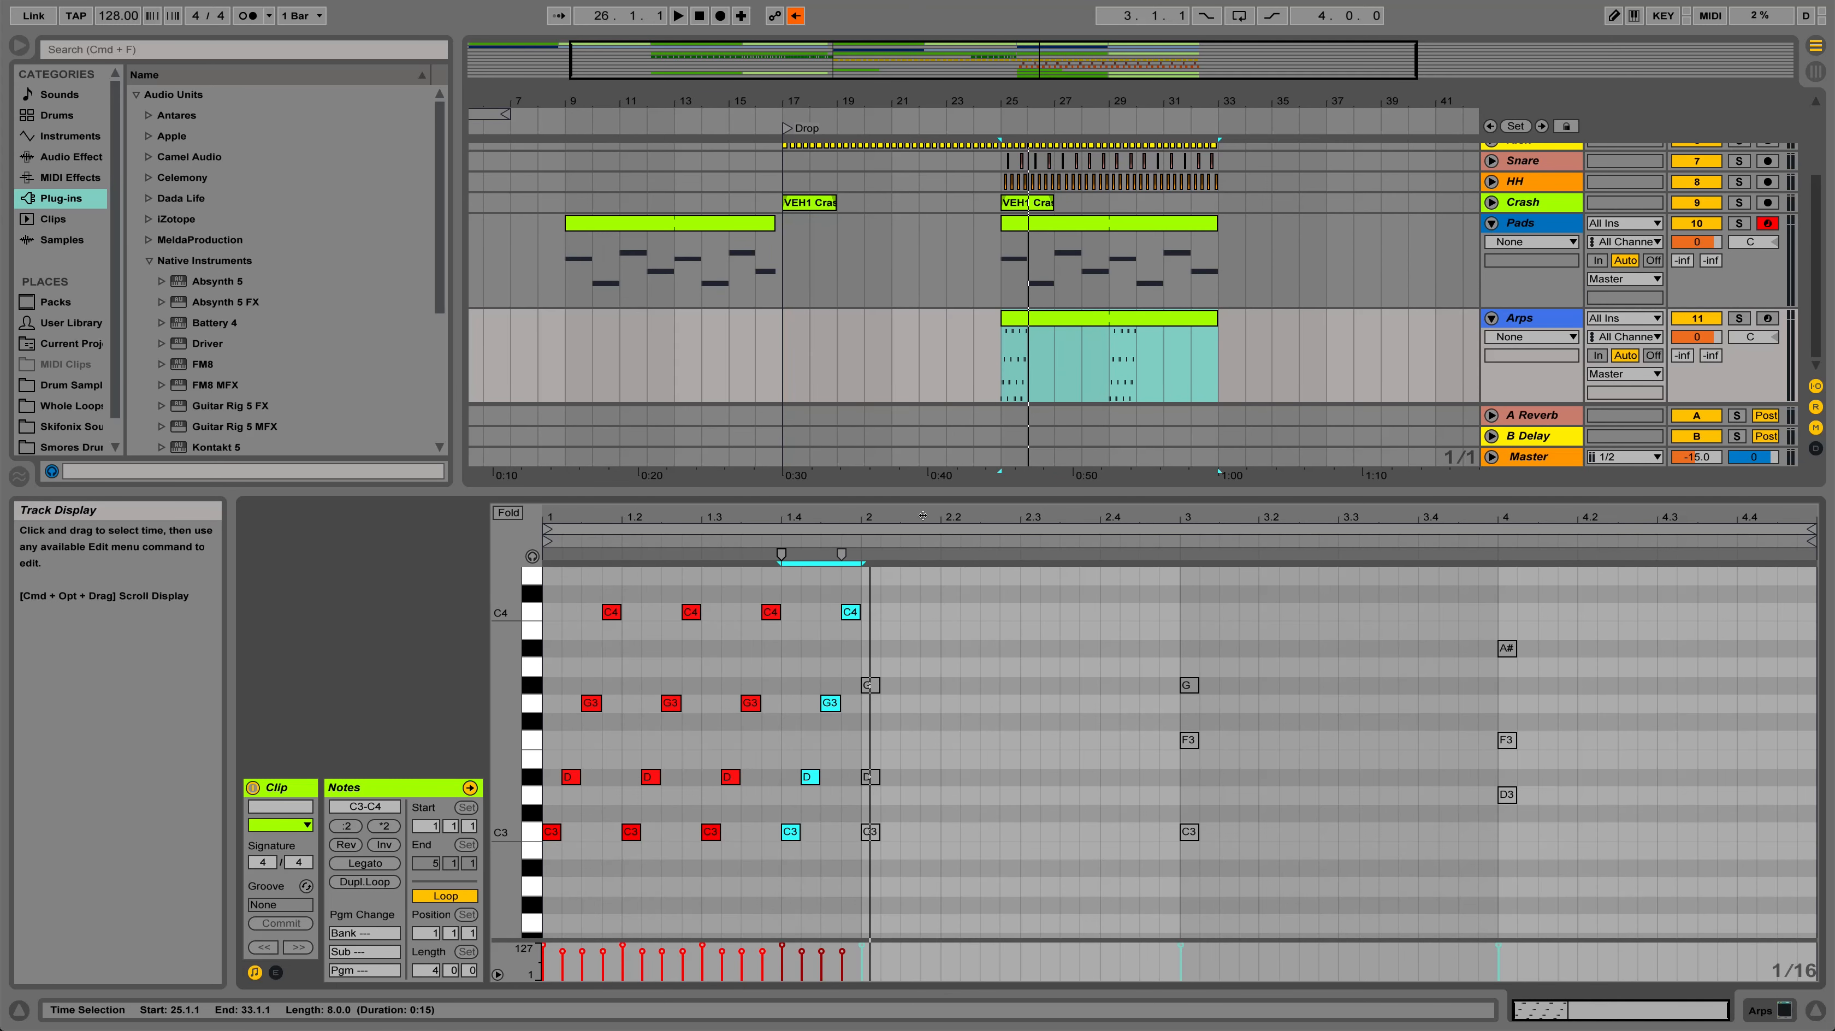
{"action": "left_click", "coordinate": [971, 706]}
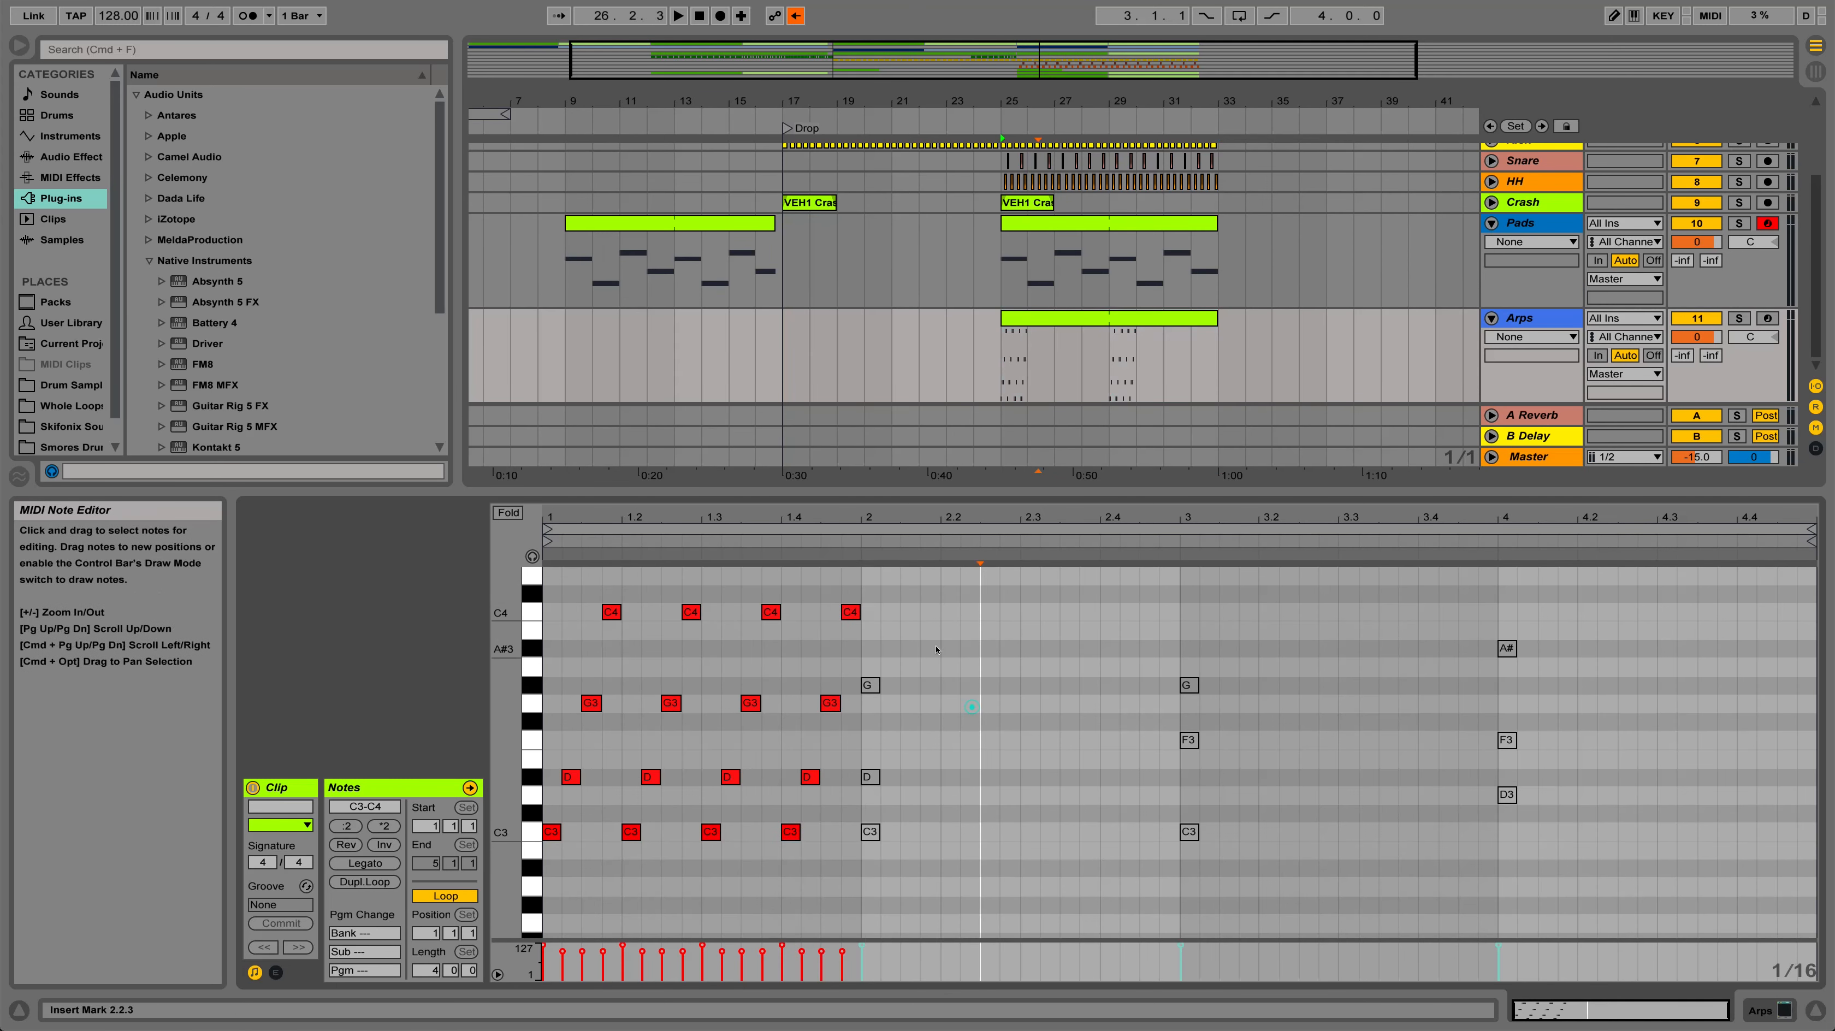
{"action": "left_click", "coordinate": [870, 834]}
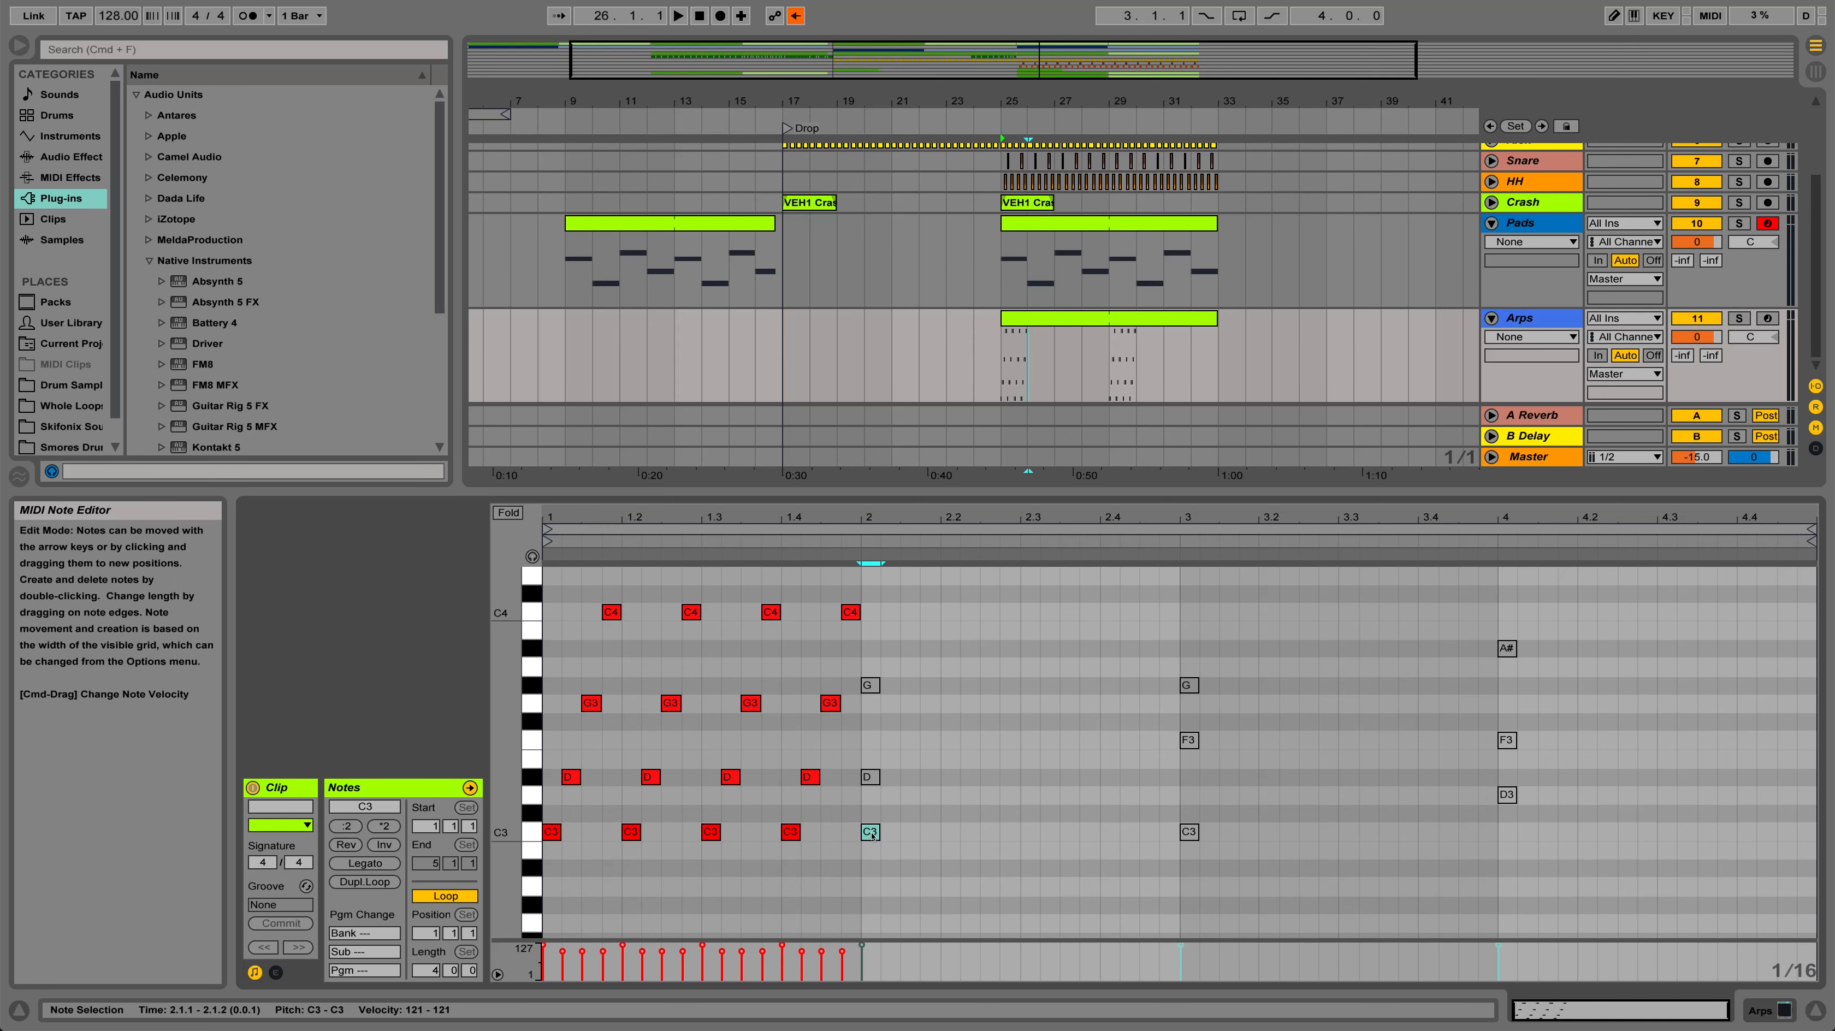
{"action": "key", "text": "0"}
{"action": "double_click", "coordinate": [889, 778]}
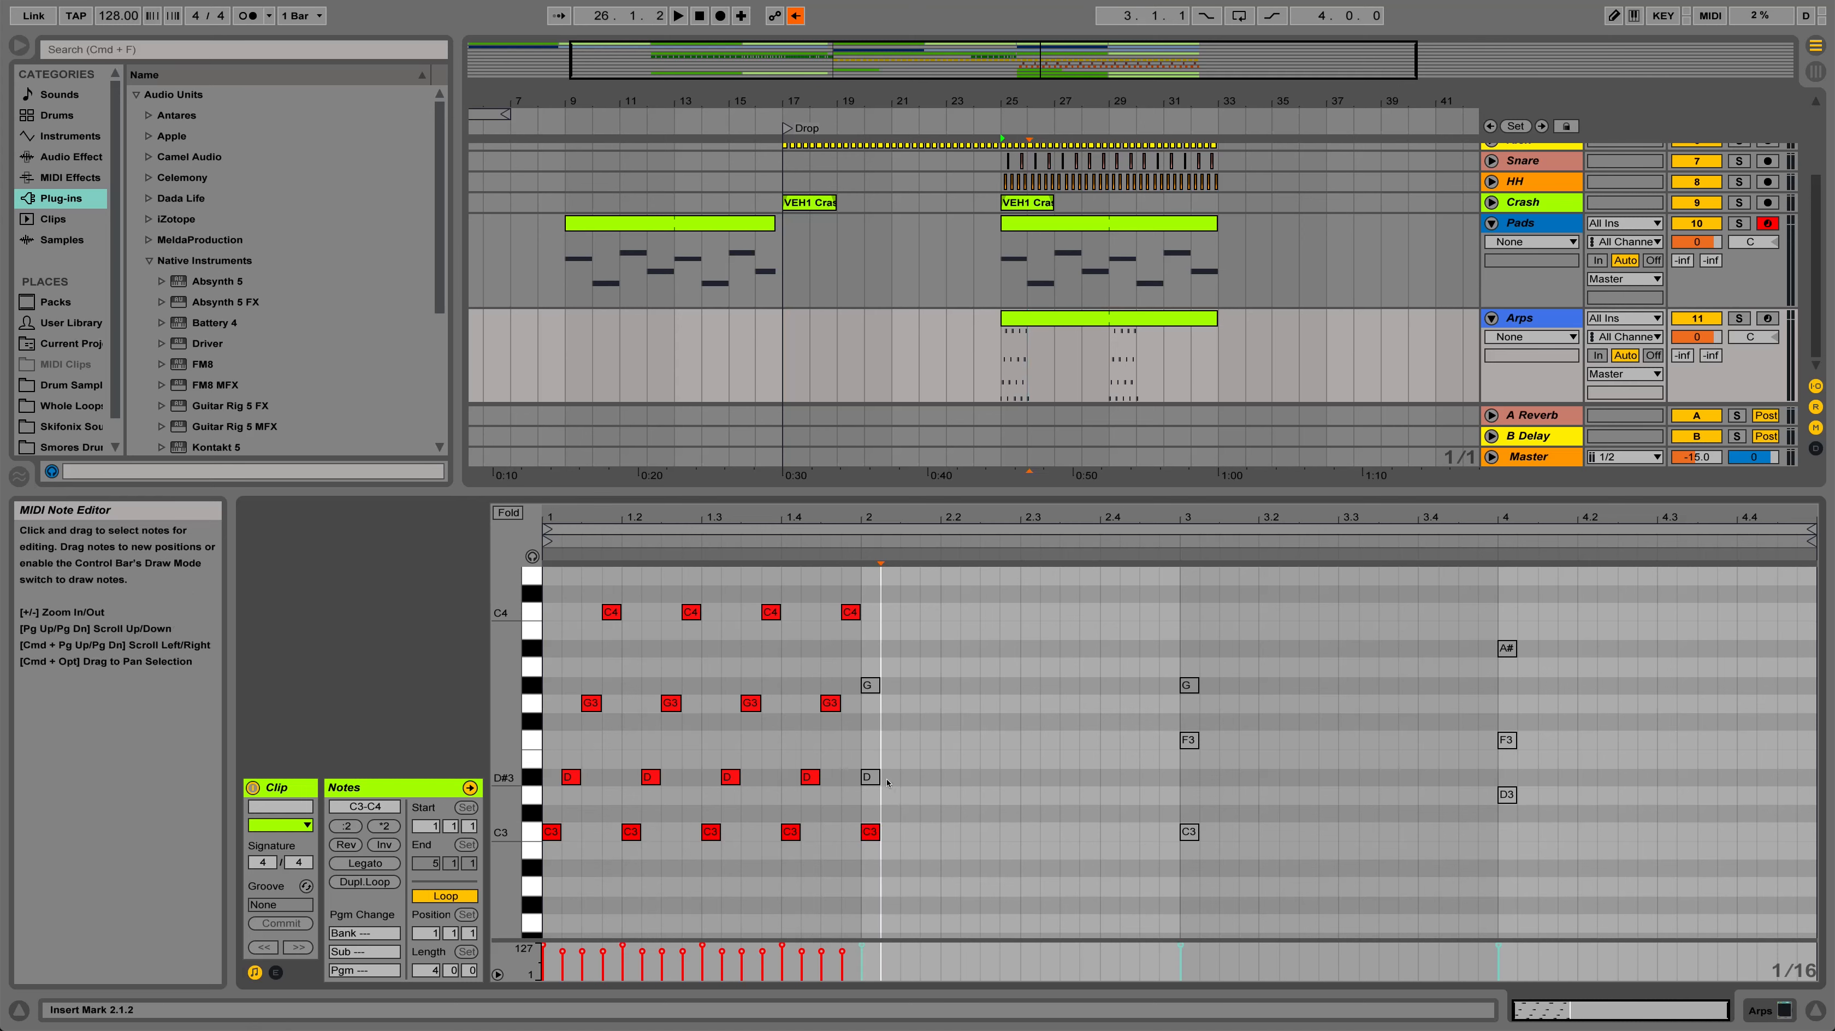
{"action": "double_click", "coordinate": [870, 778]}
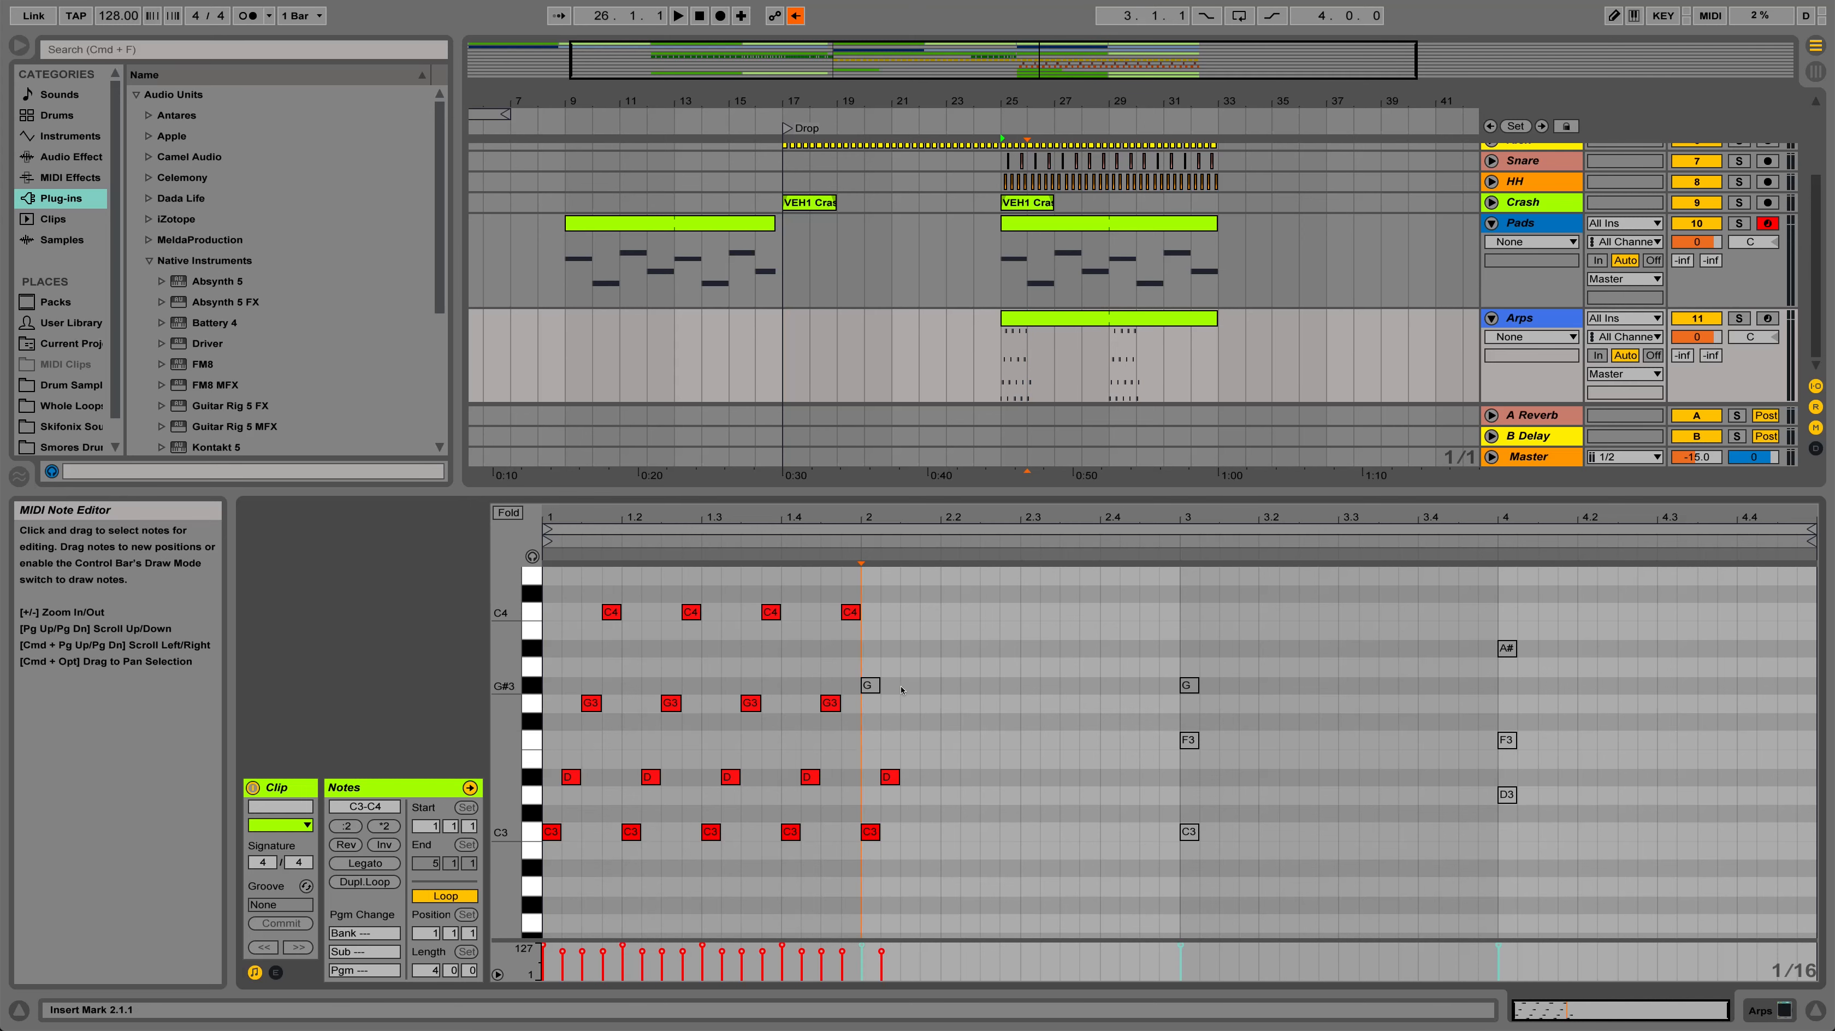
{"action": "double_click", "coordinate": [902, 686]}
{"action": "double_click", "coordinate": [871, 685]}
{"action": "double_click", "coordinate": [929, 613]}
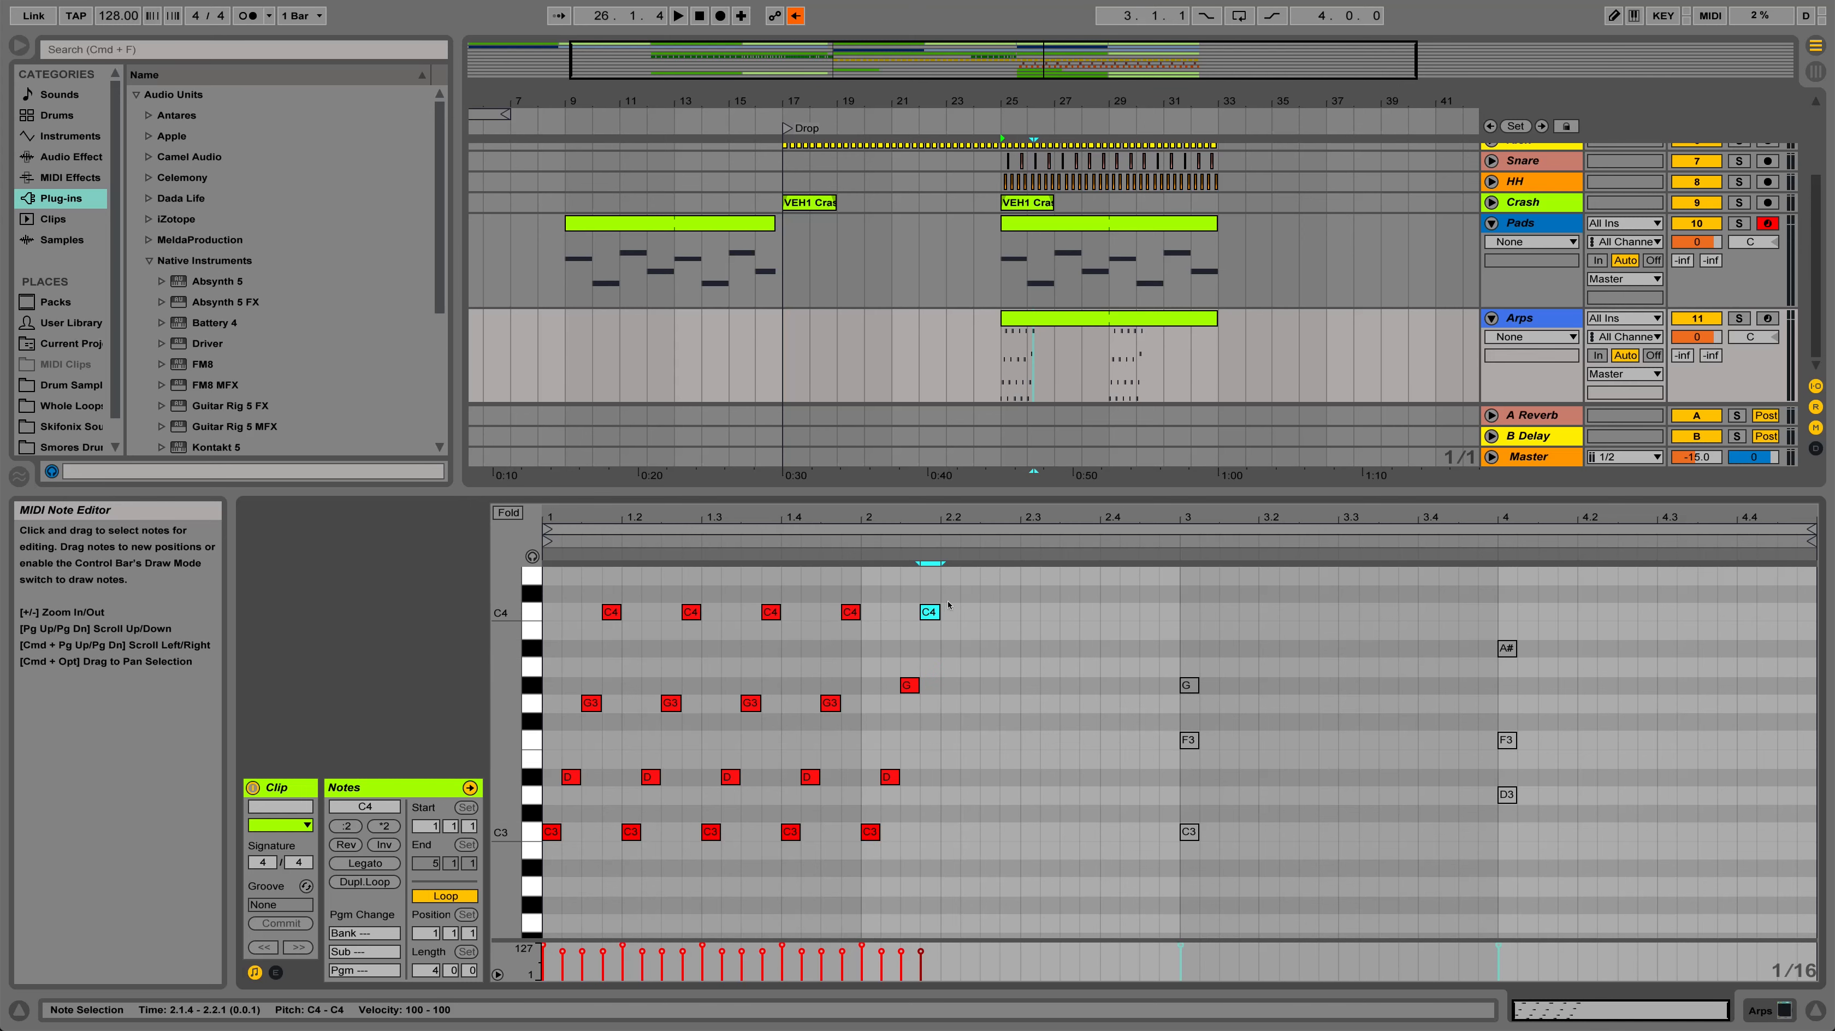
Duplicate the rising C3–D#3–G#3–C4 pattern from the start of bar 2 to 2.2, 2.3 and 2.4
{"action": "left_click_drag", "start_coordinate": [944, 615], "coordinate": [863, 822]}
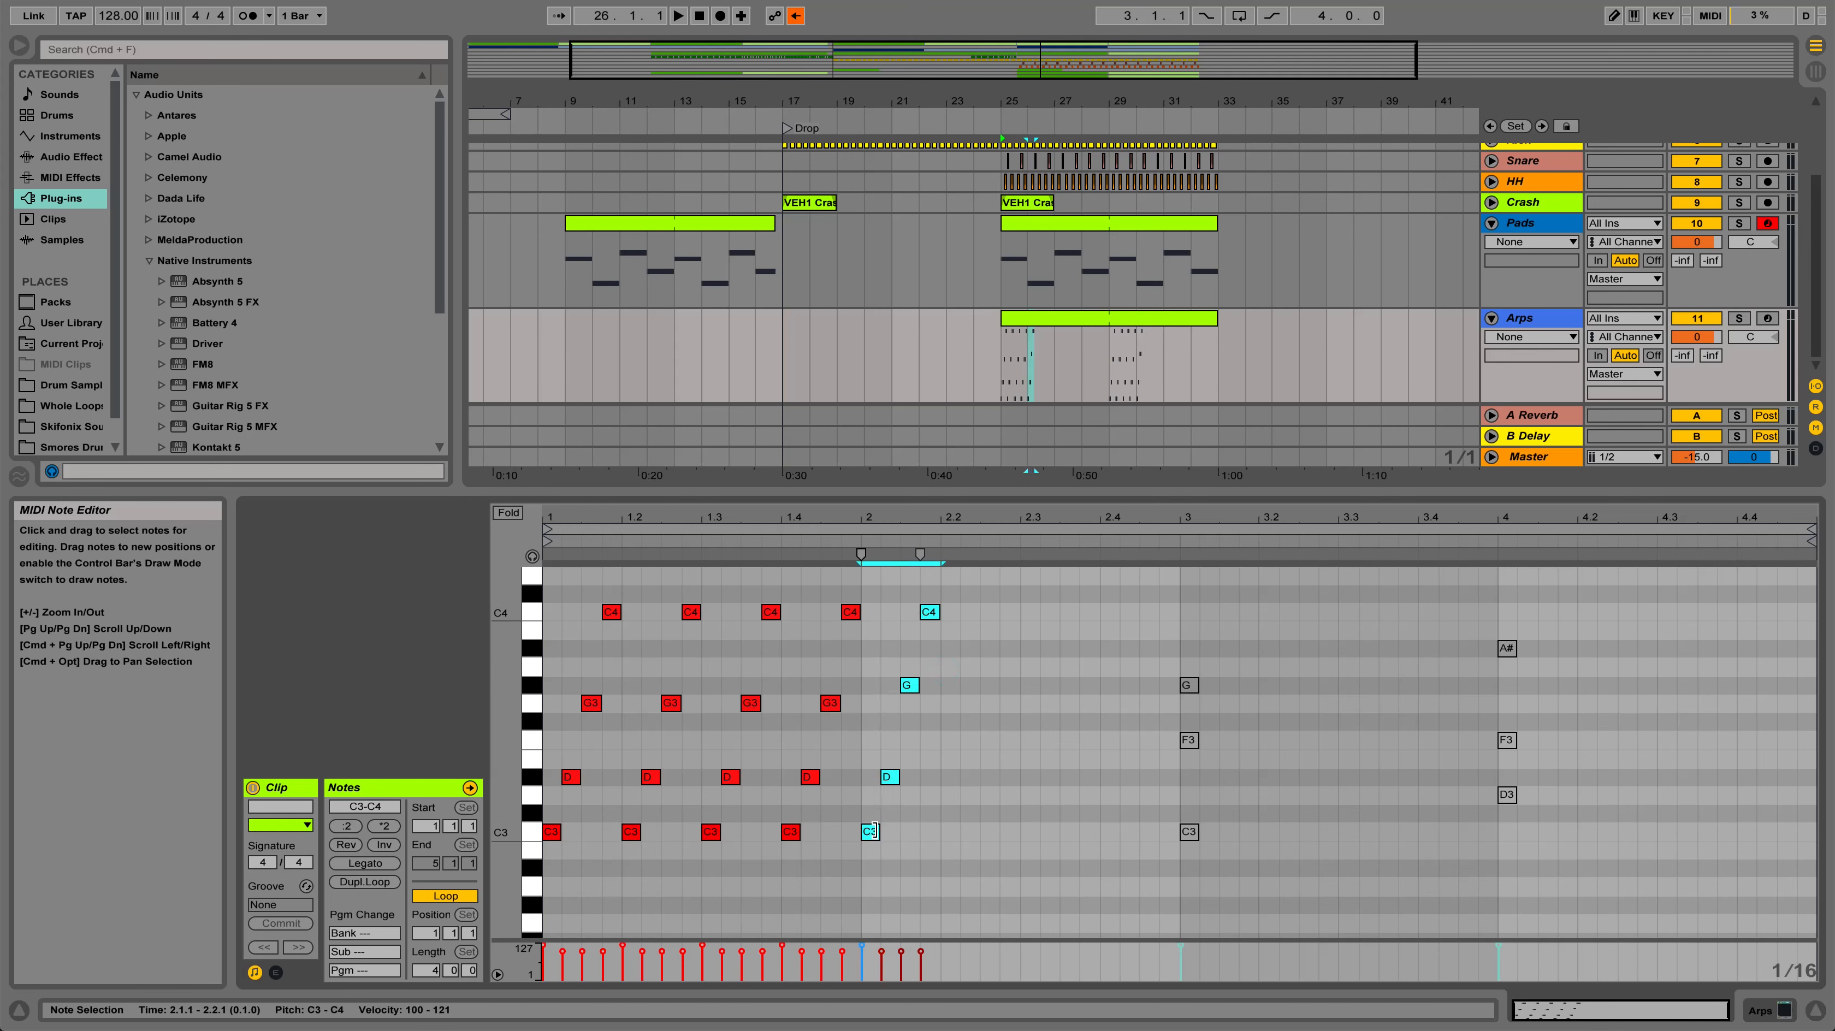
{"action": "key", "text": "super+d"}
{"action": "key", "text": "super+d"}
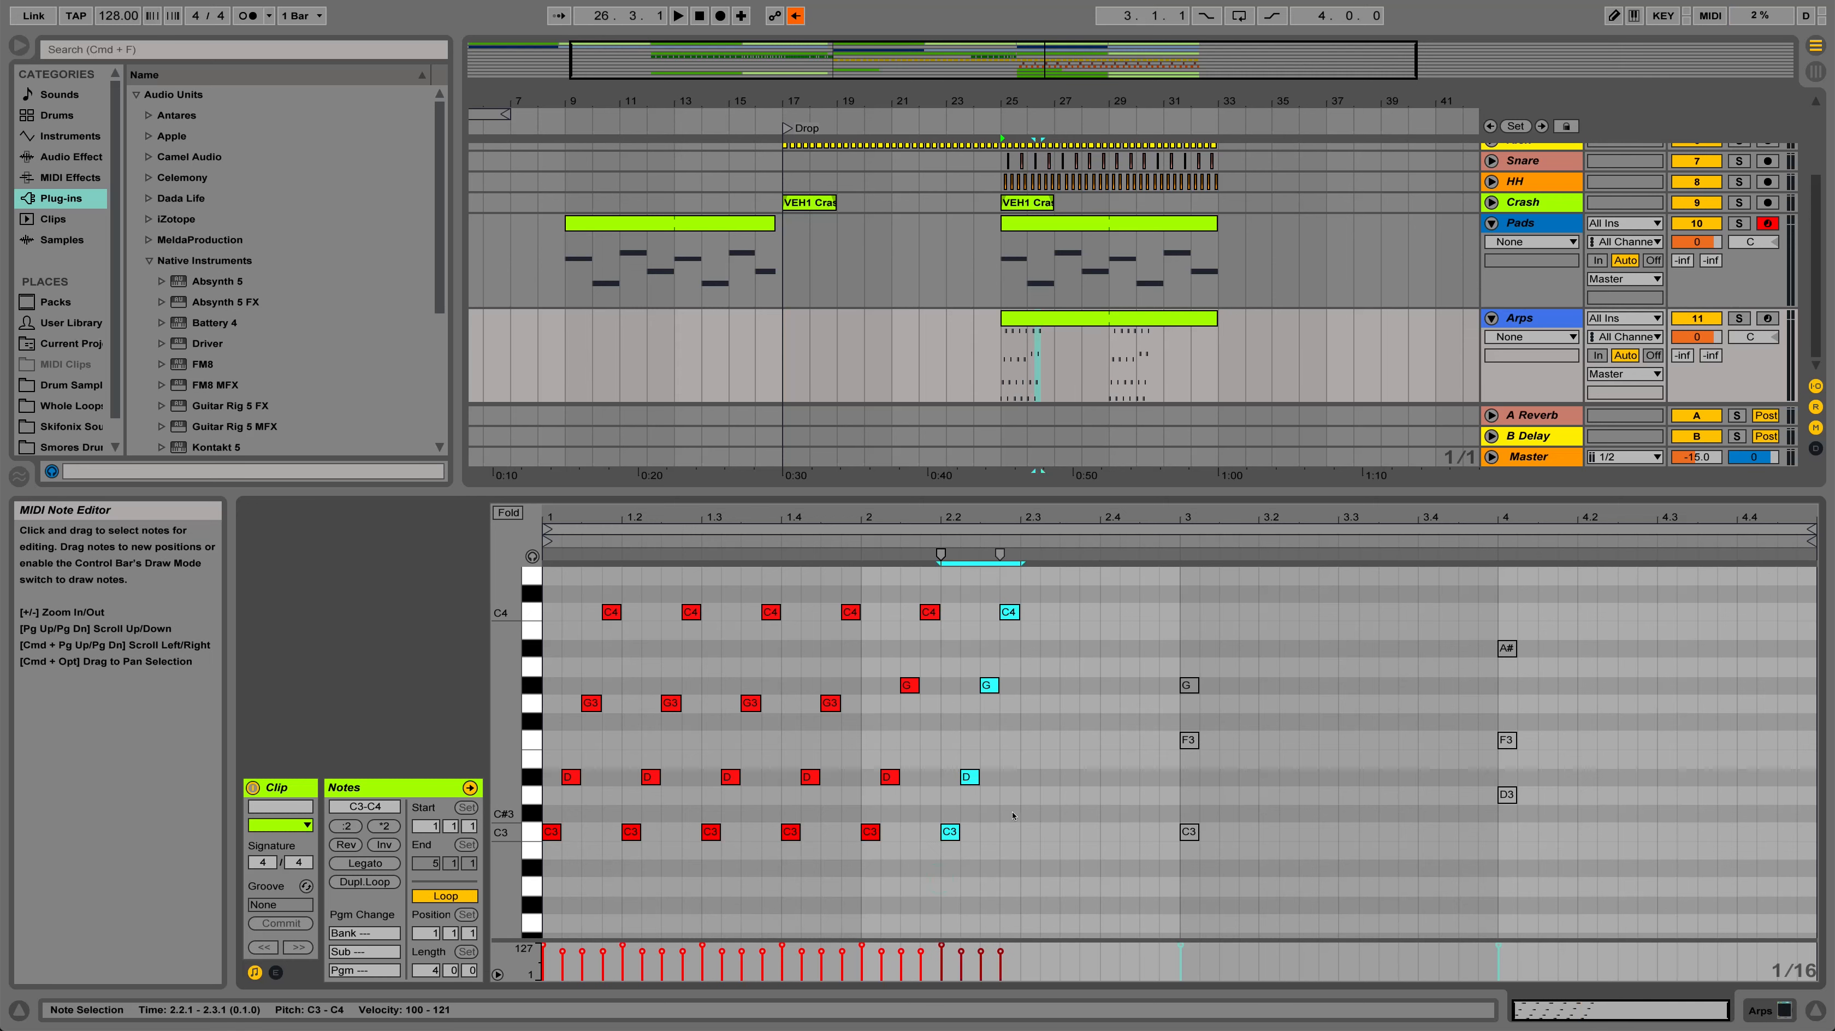
{"action": "key", "text": "super+d"}
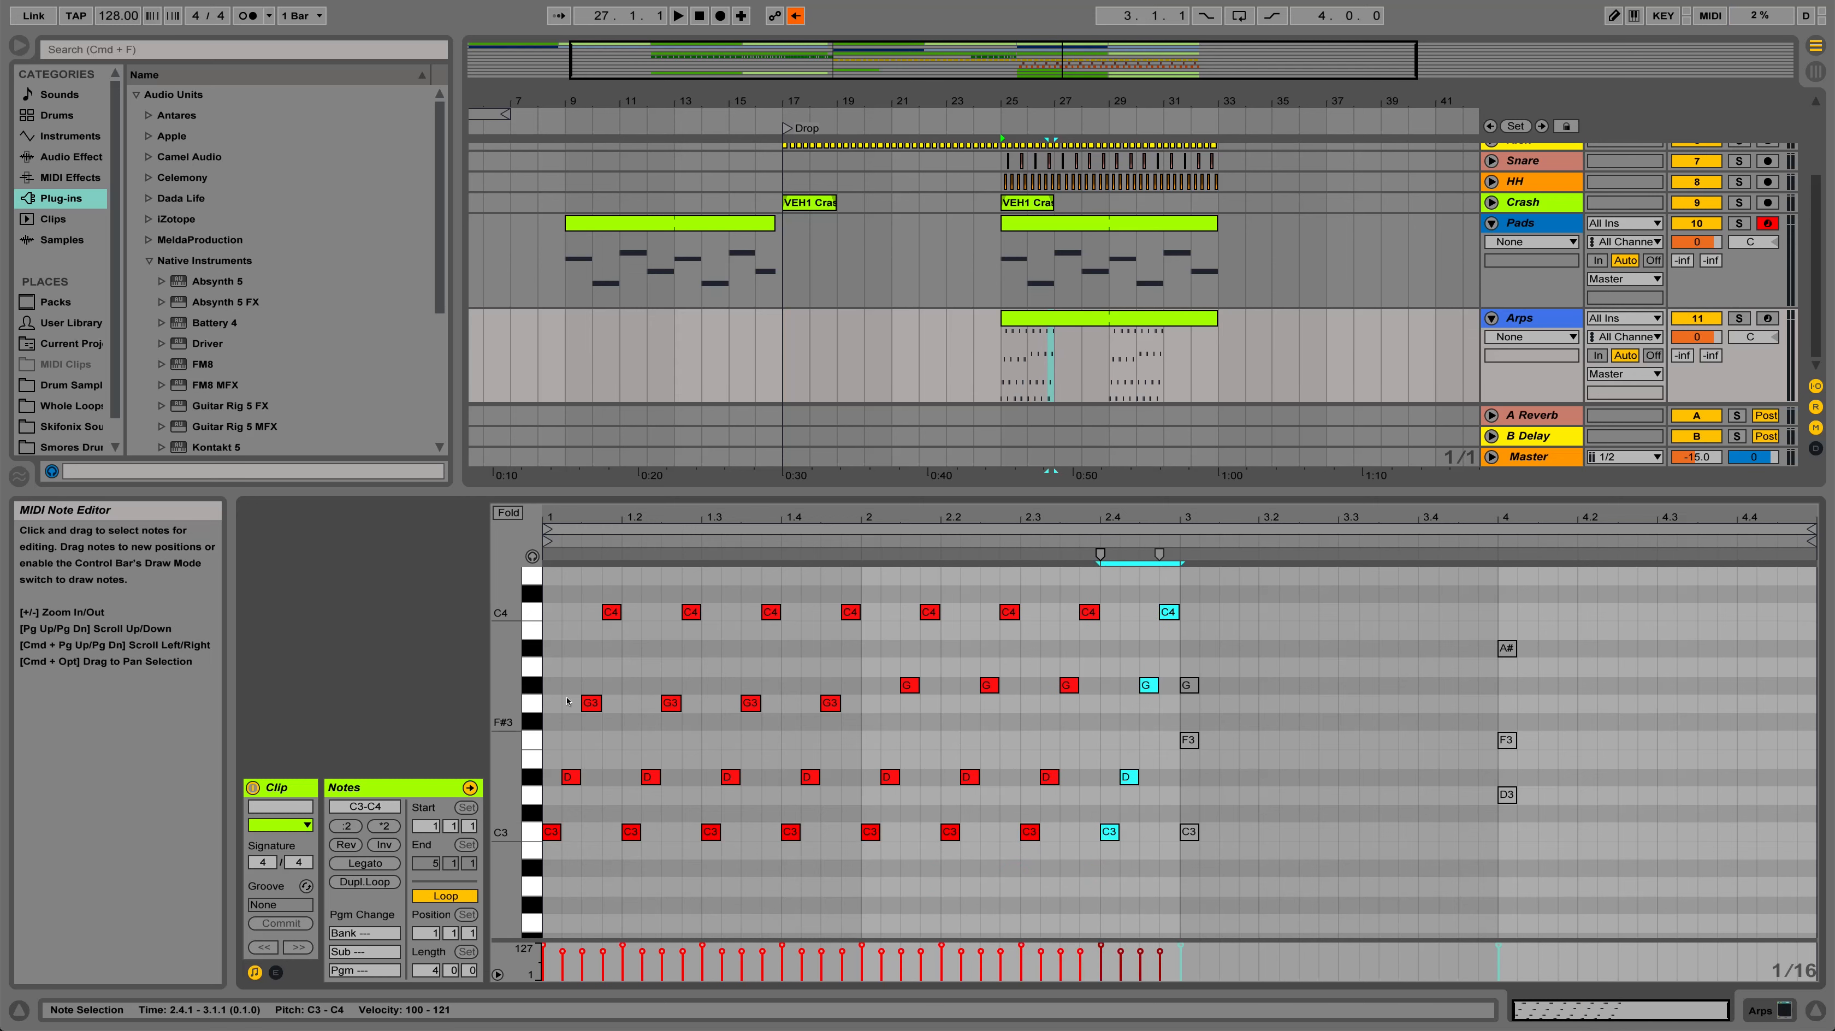
Play the Arps clip from its start through the end of bar 2
{"action": "left_click", "coordinate": [543, 690]}
{"action": "key", "text": "space"}
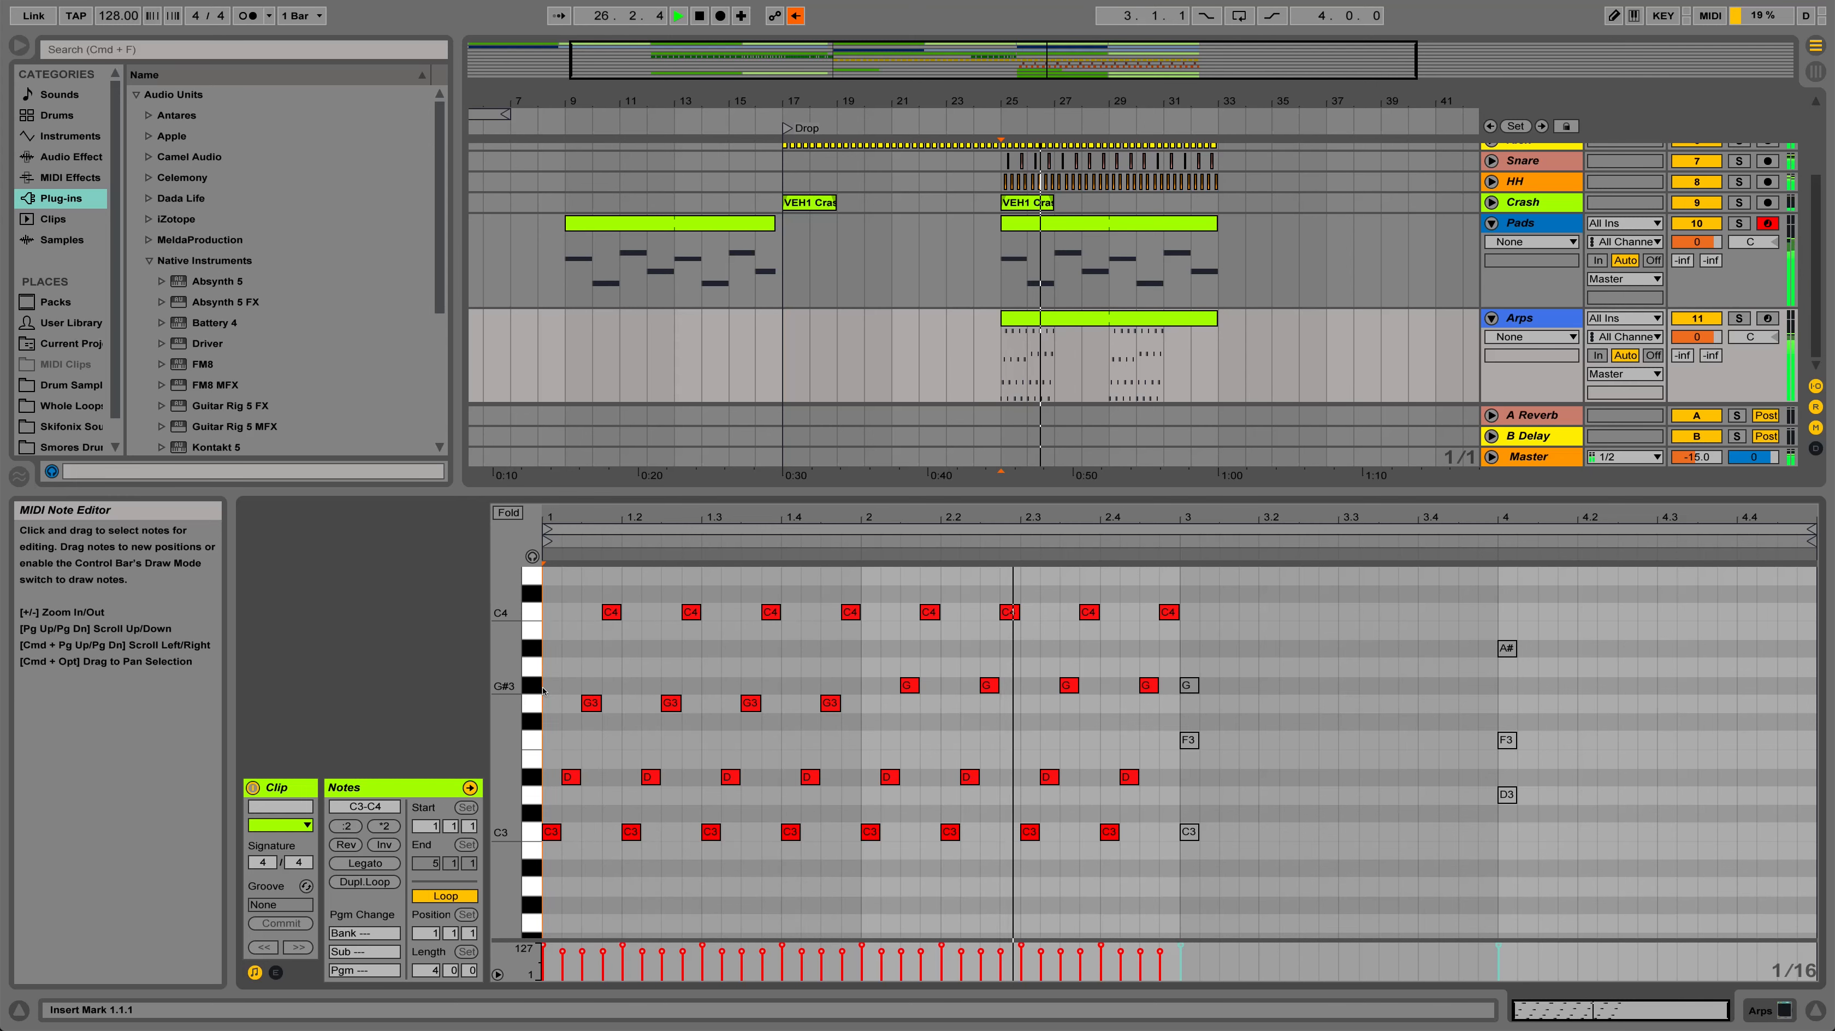
{"action": "key", "text": "space"}
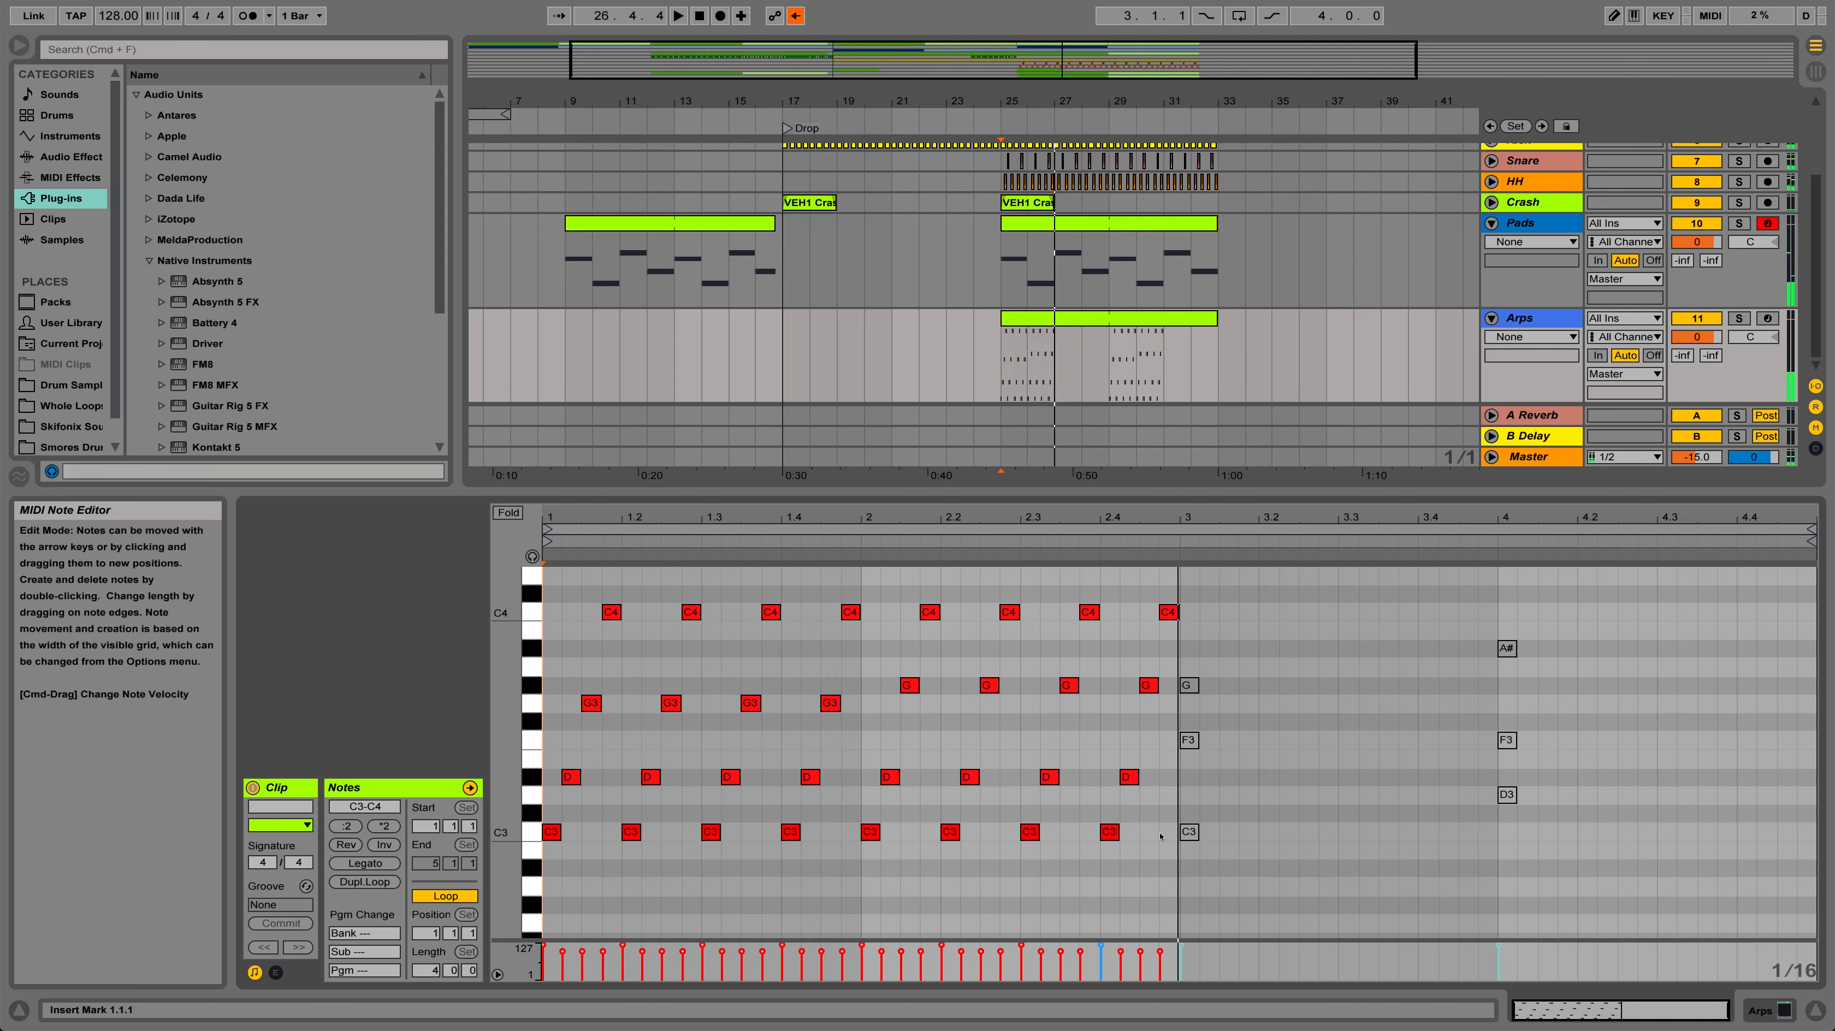
In bar 3, activate C3, add rising F3, G#3 and C4 sixteenths, and delete the original F3 and G#3
{"action": "left_click", "coordinate": [1190, 832]}
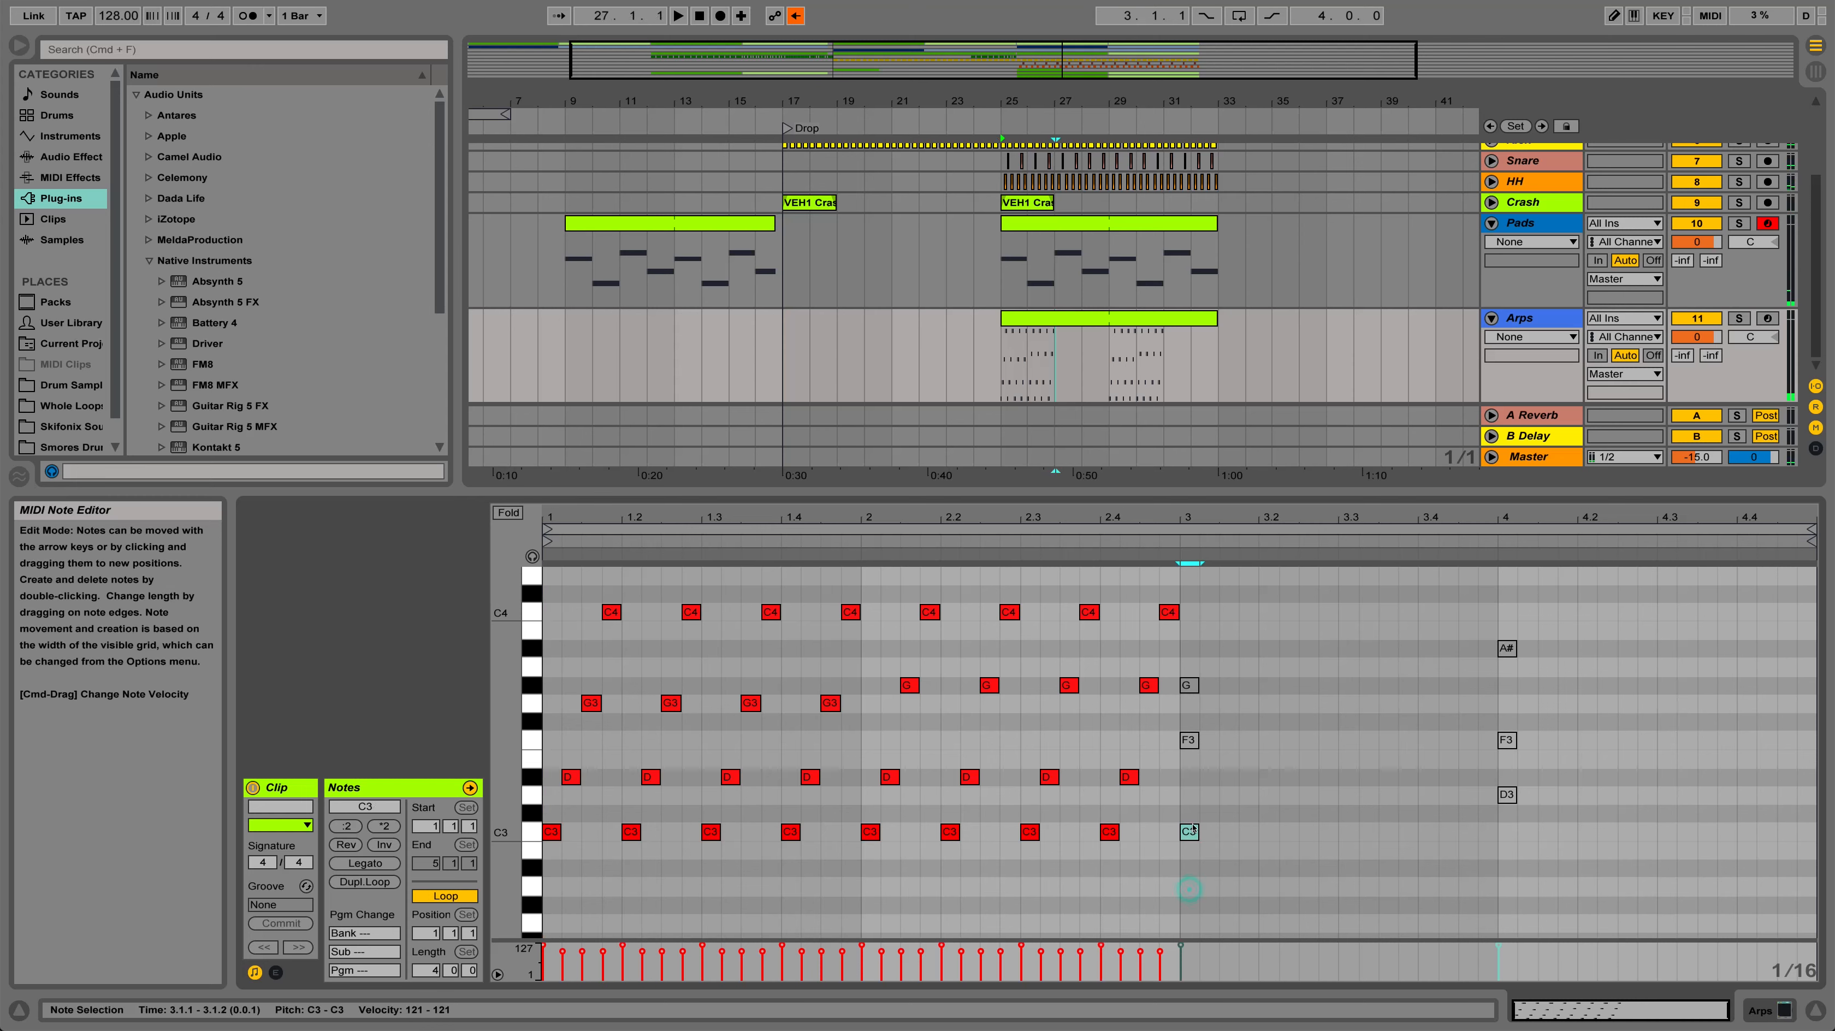
{"action": "double_click", "coordinate": [1209, 743]}
{"action": "double_click", "coordinate": [1228, 686]}
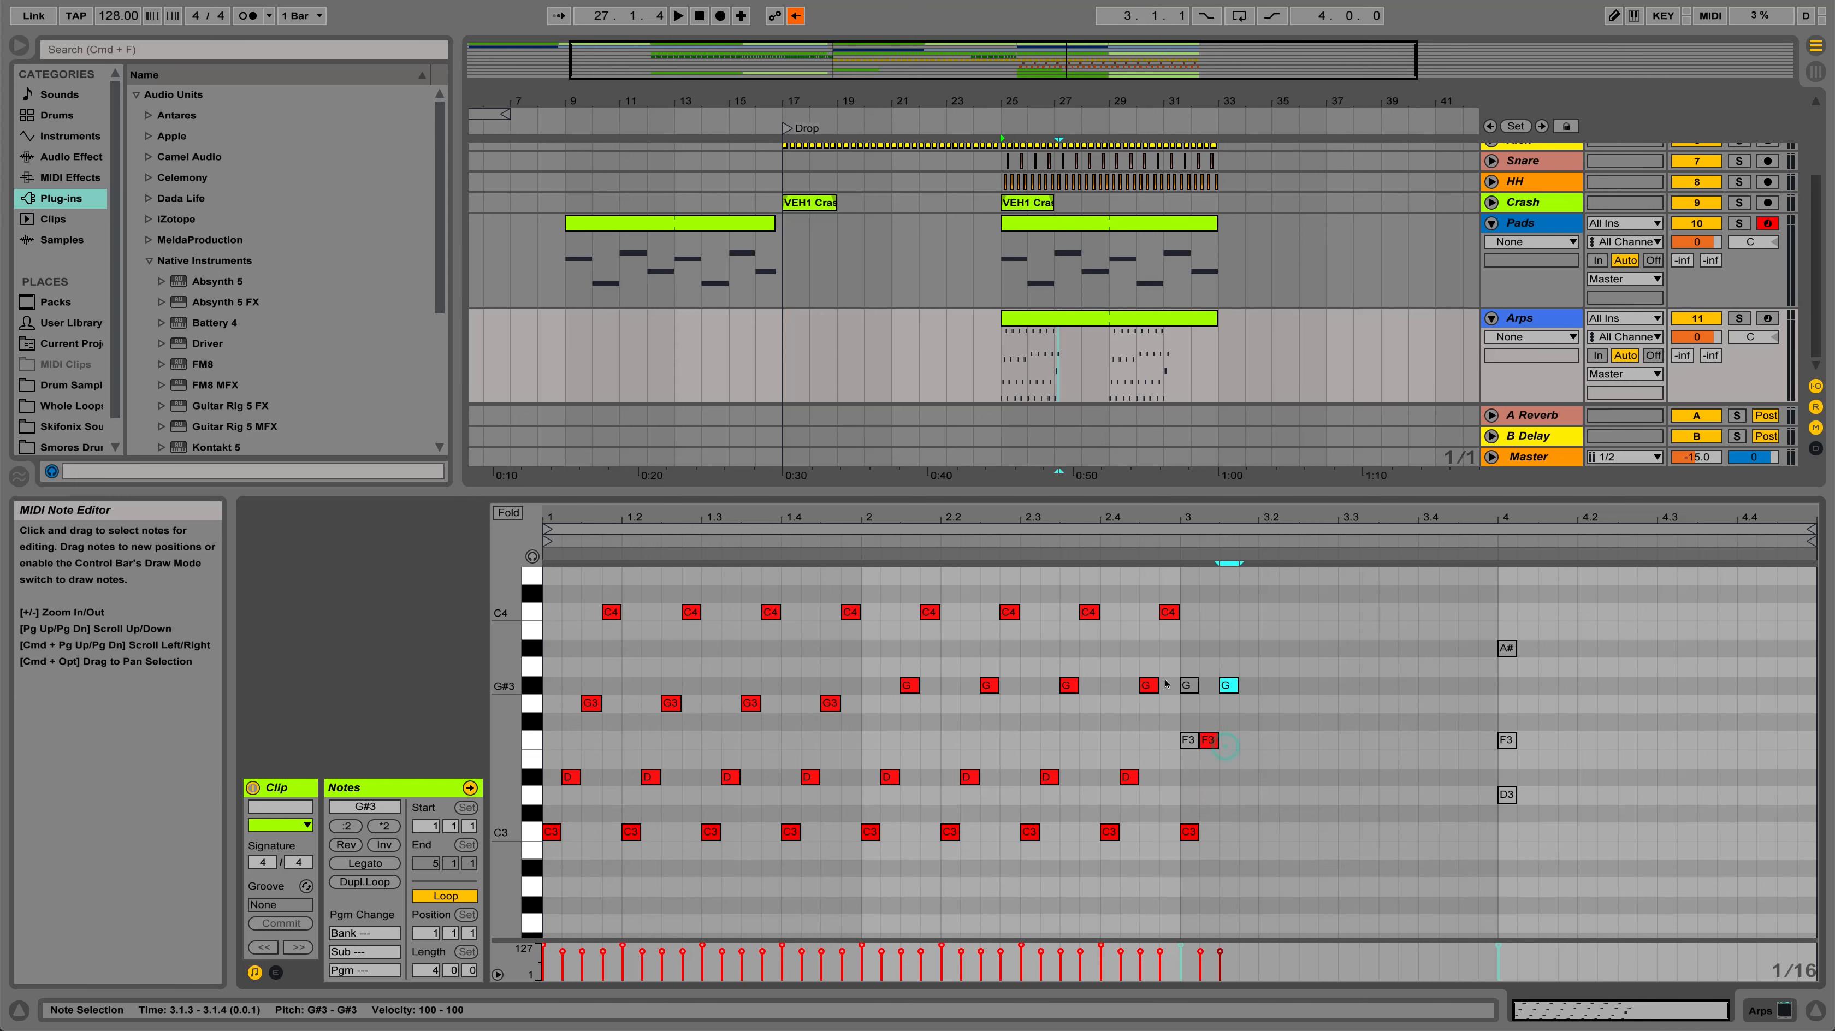
{"action": "key", "text": "Delete"}
{"action": "left_click", "coordinate": [1185, 742]}
{"action": "key", "text": "Delete"}
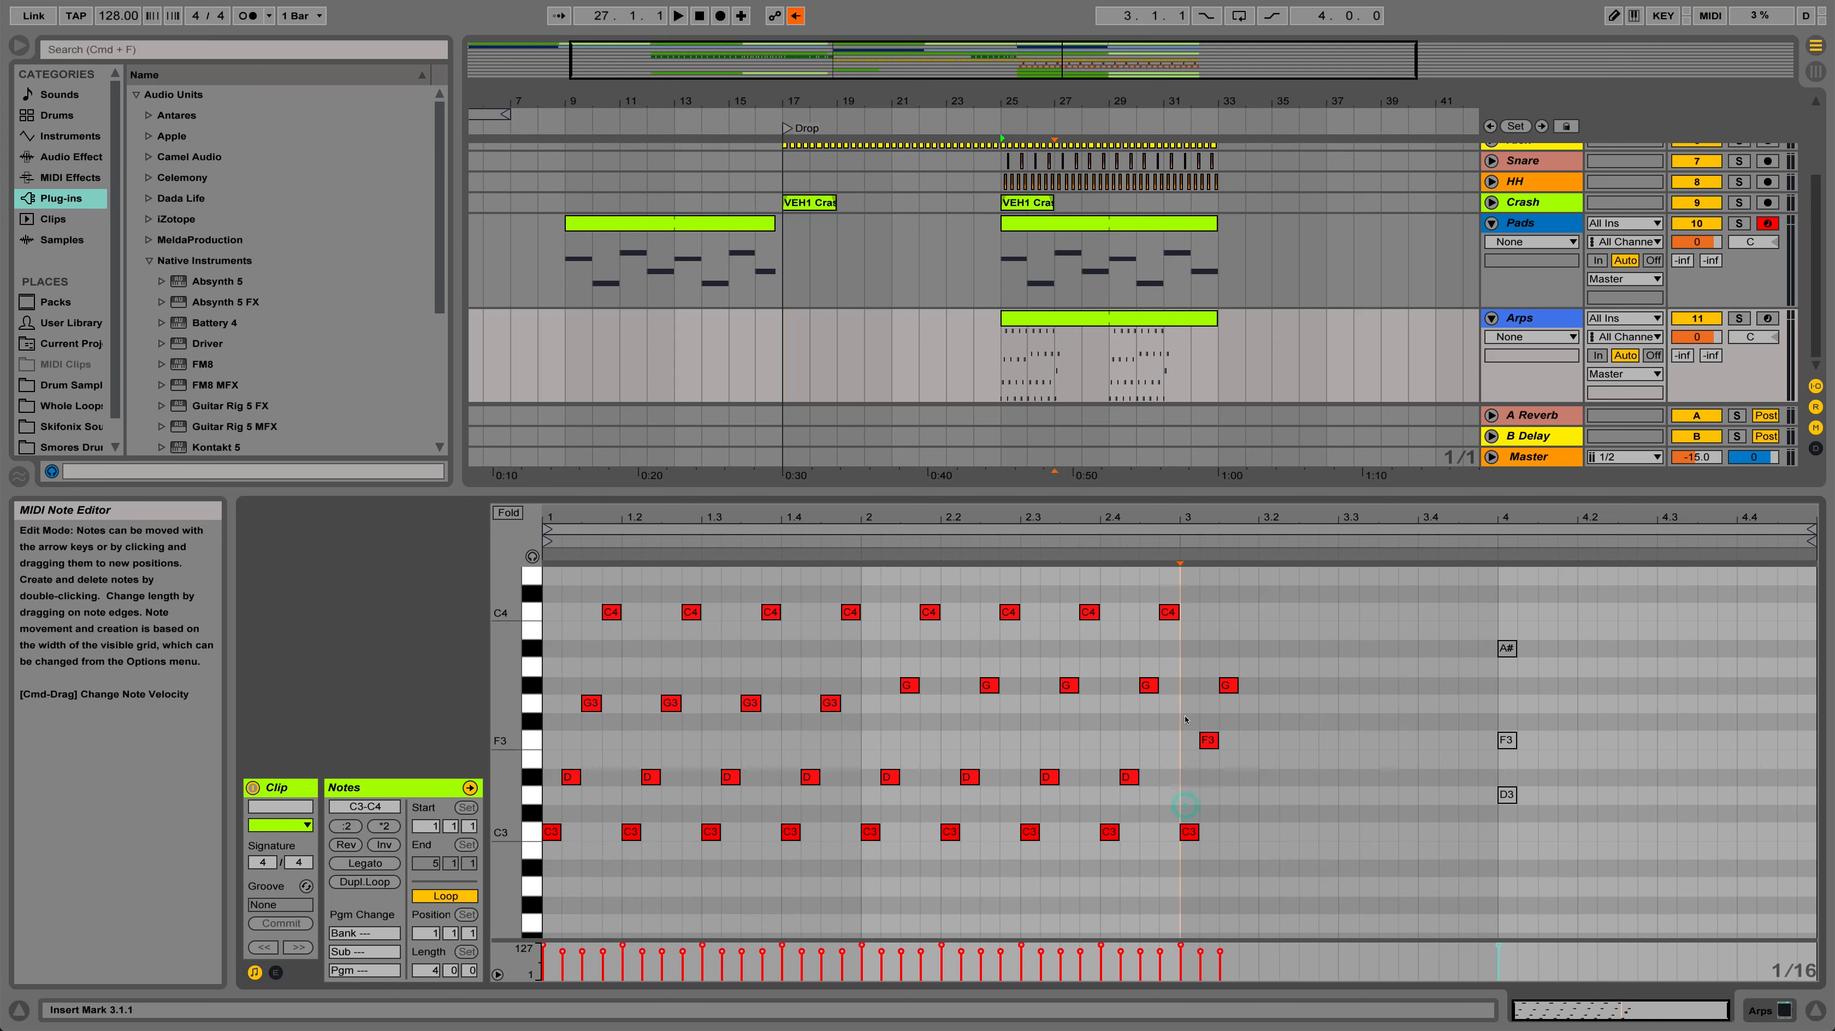
{"action": "double_click", "coordinate": [1245, 616]}
Duplicate the rising C3–F3–G#3–C4 pattern to 3.2, 3.3 and 3.4 to fill bar 3
{"action": "left_click_drag", "start_coordinate": [1299, 603], "coordinate": [1263, 692]}
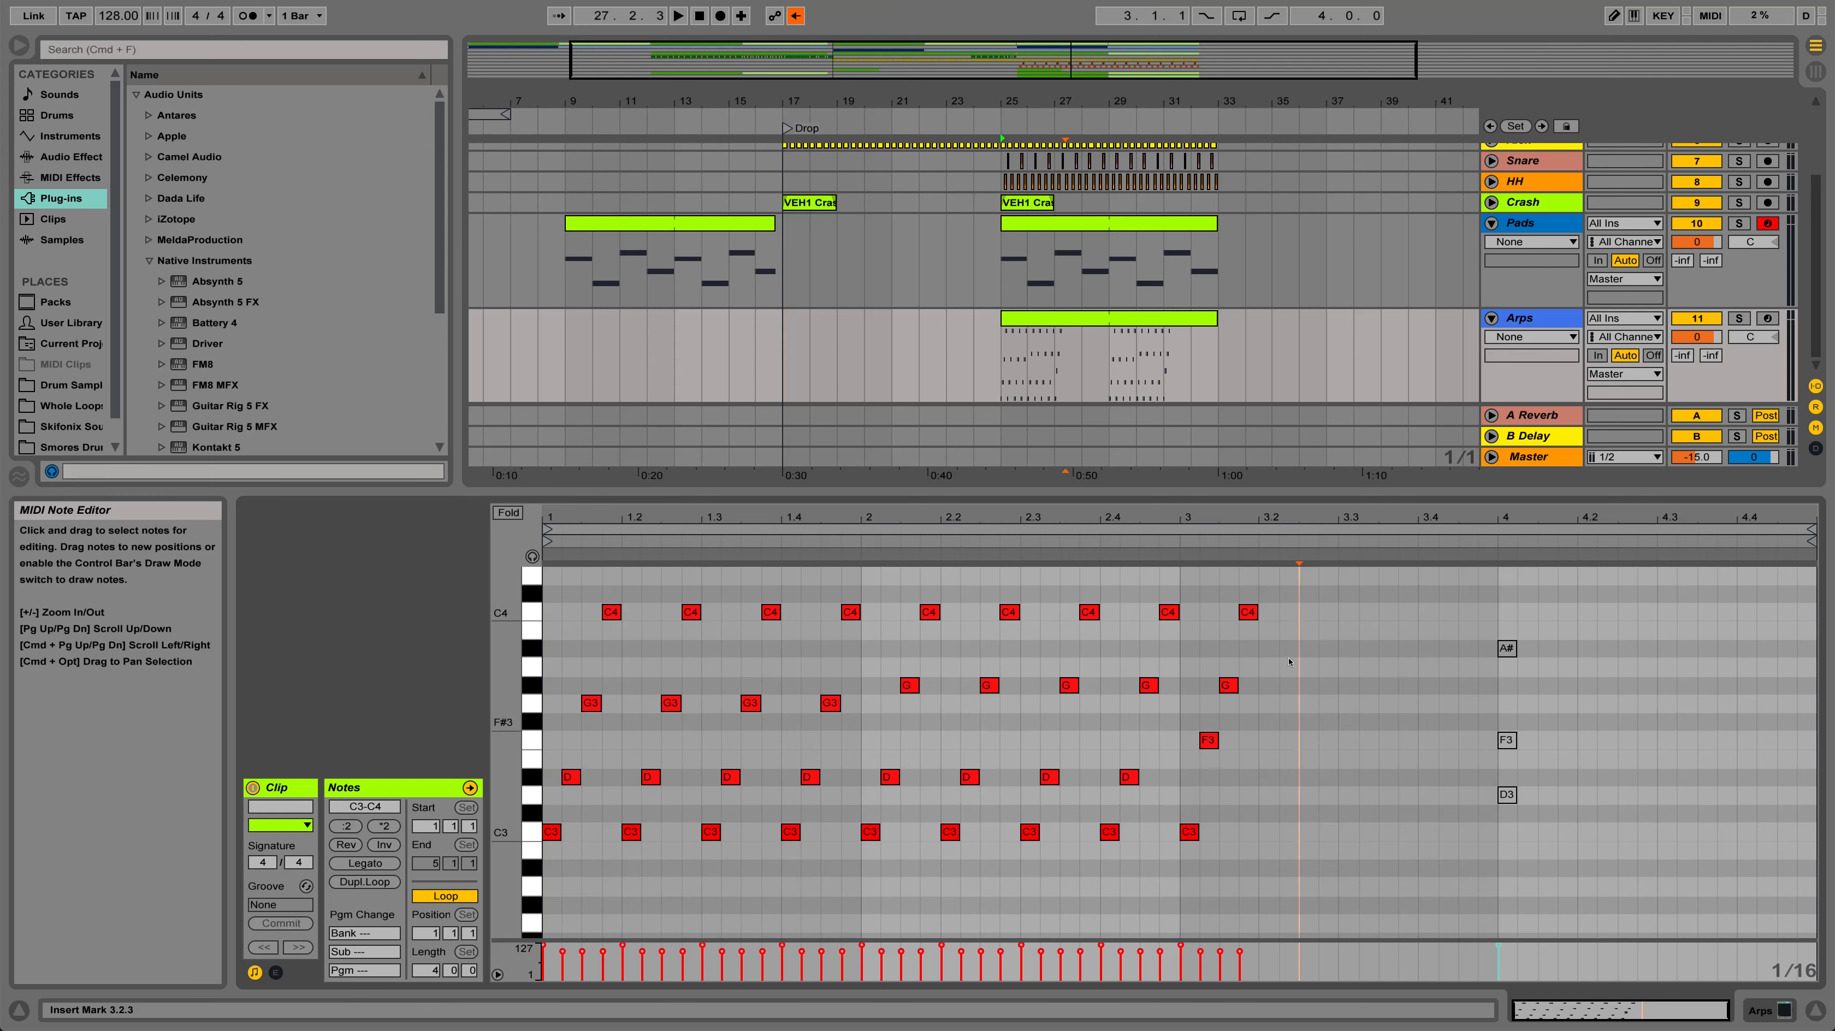
{"action": "left_click_drag", "start_coordinate": [1299, 603], "coordinate": [1426, 840]}
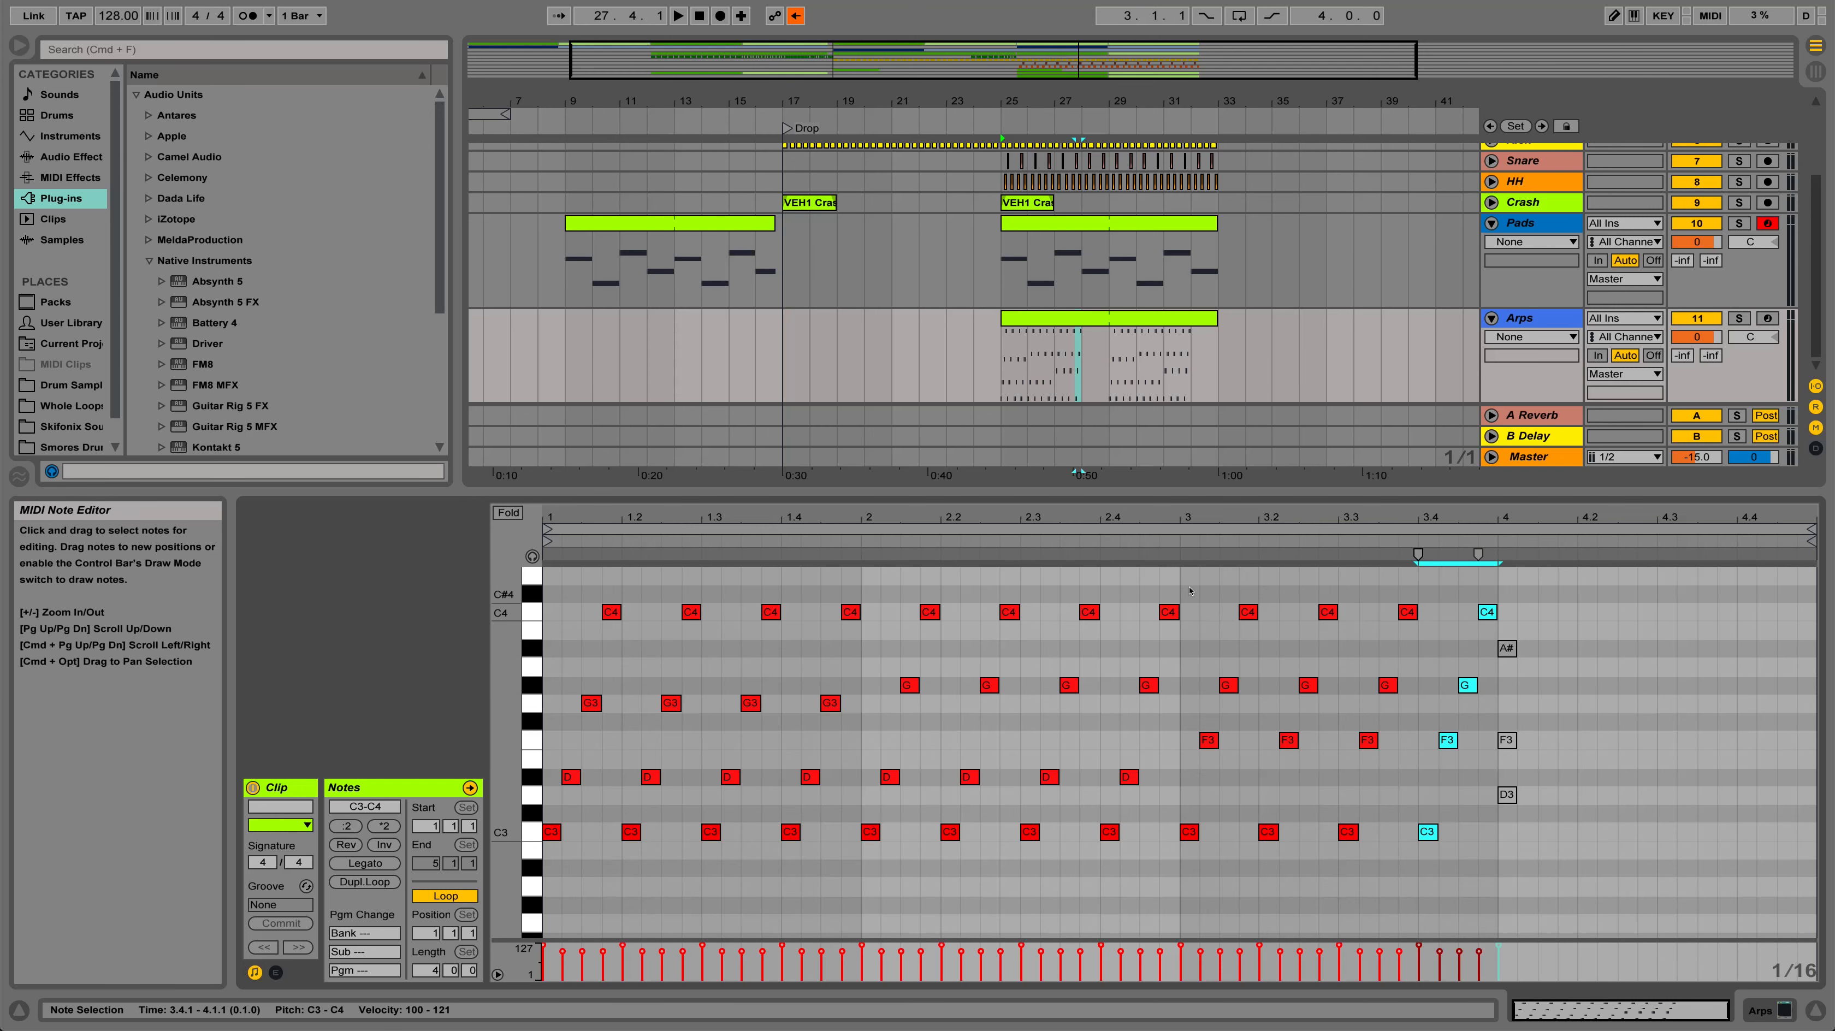
{"action": "left_click_drag", "start_coordinate": [1190, 591], "coordinate": [1250, 856]}
{"action": "left_click", "coordinate": [1248, 879]}
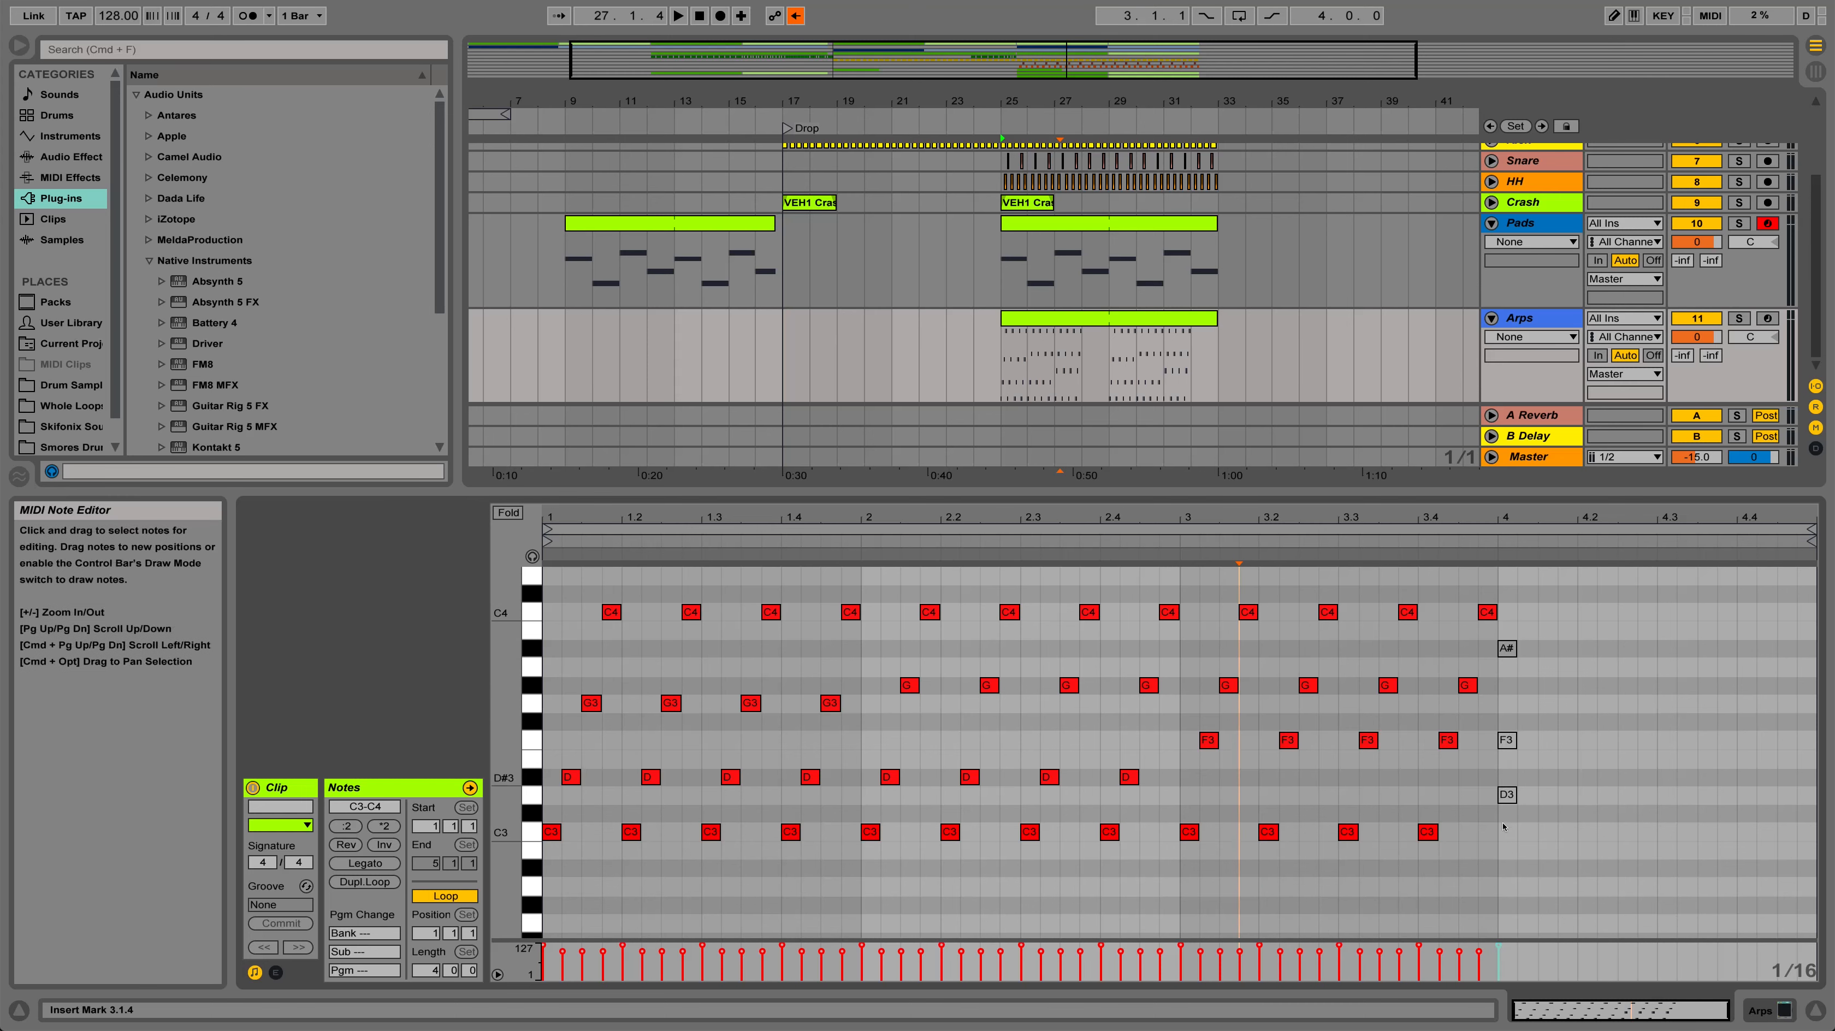
In bar 4, add rising A#2, D3, F3 and A#3 sixteenths and delete the original D3, F3 and A#3 chord
{"action": "double_click", "coordinate": [1503, 870]}
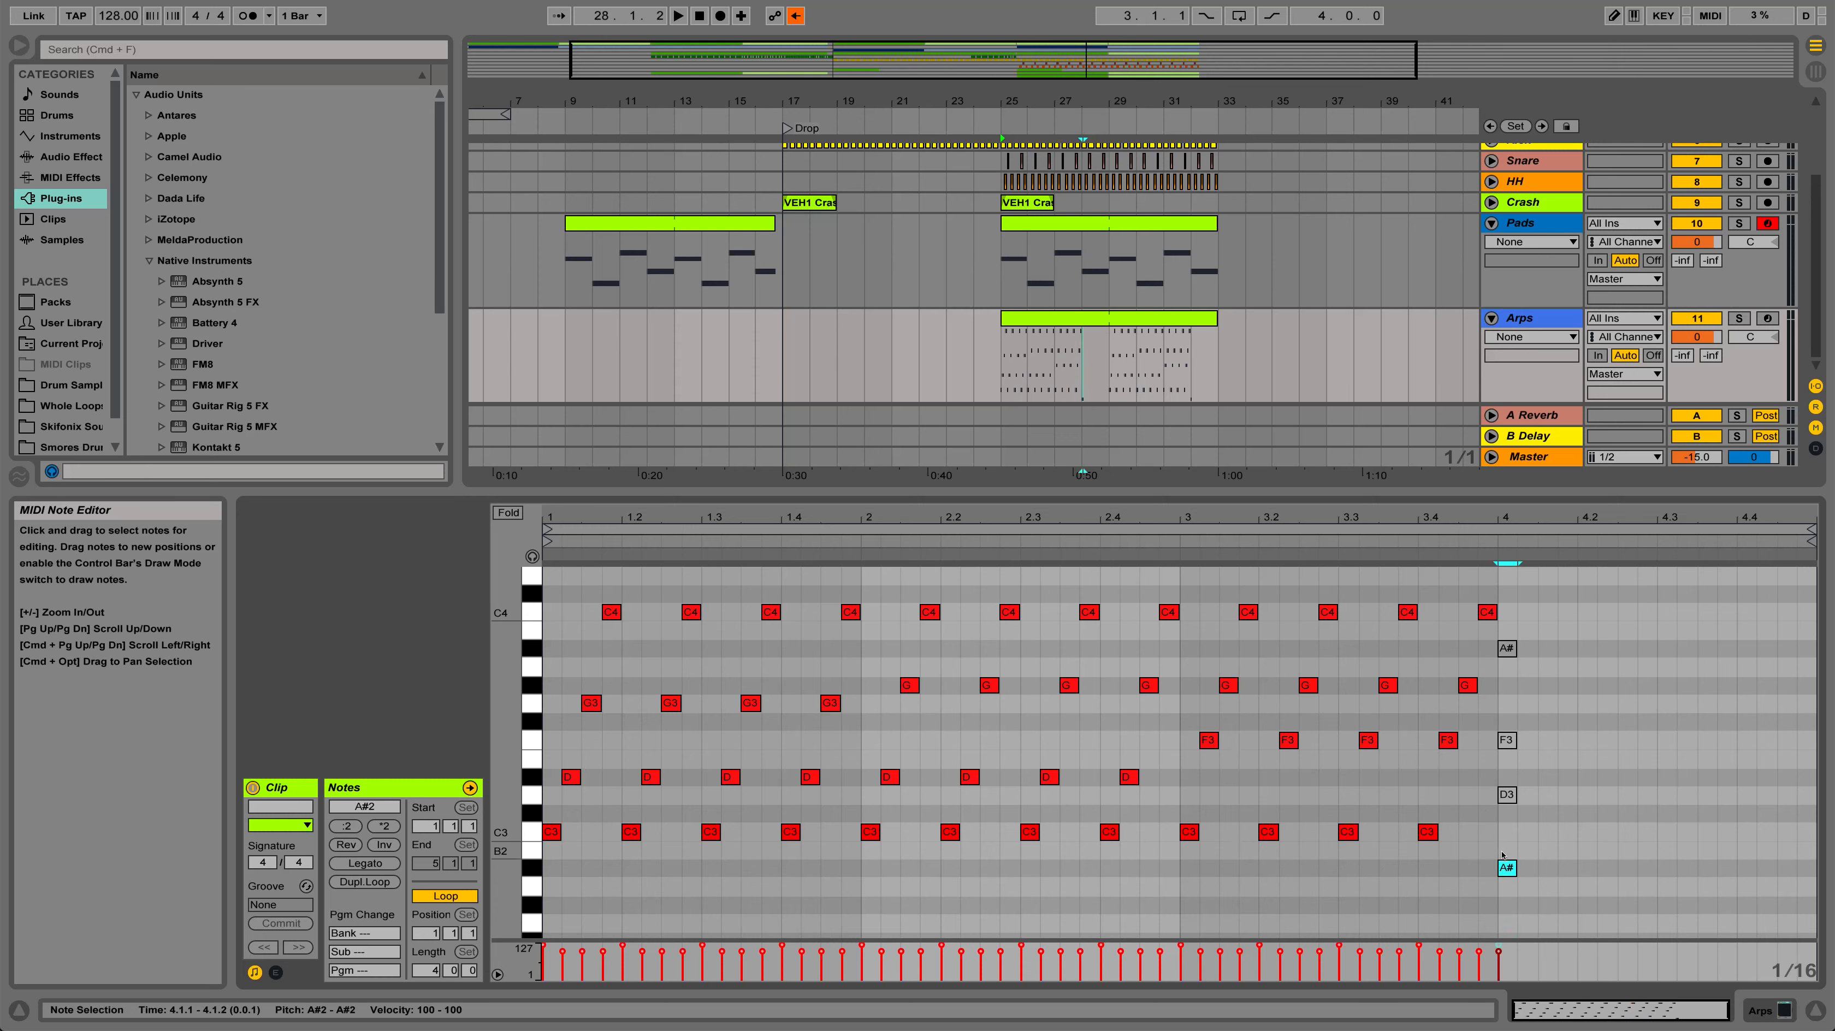
{"action": "double_click", "coordinate": [1527, 795]}
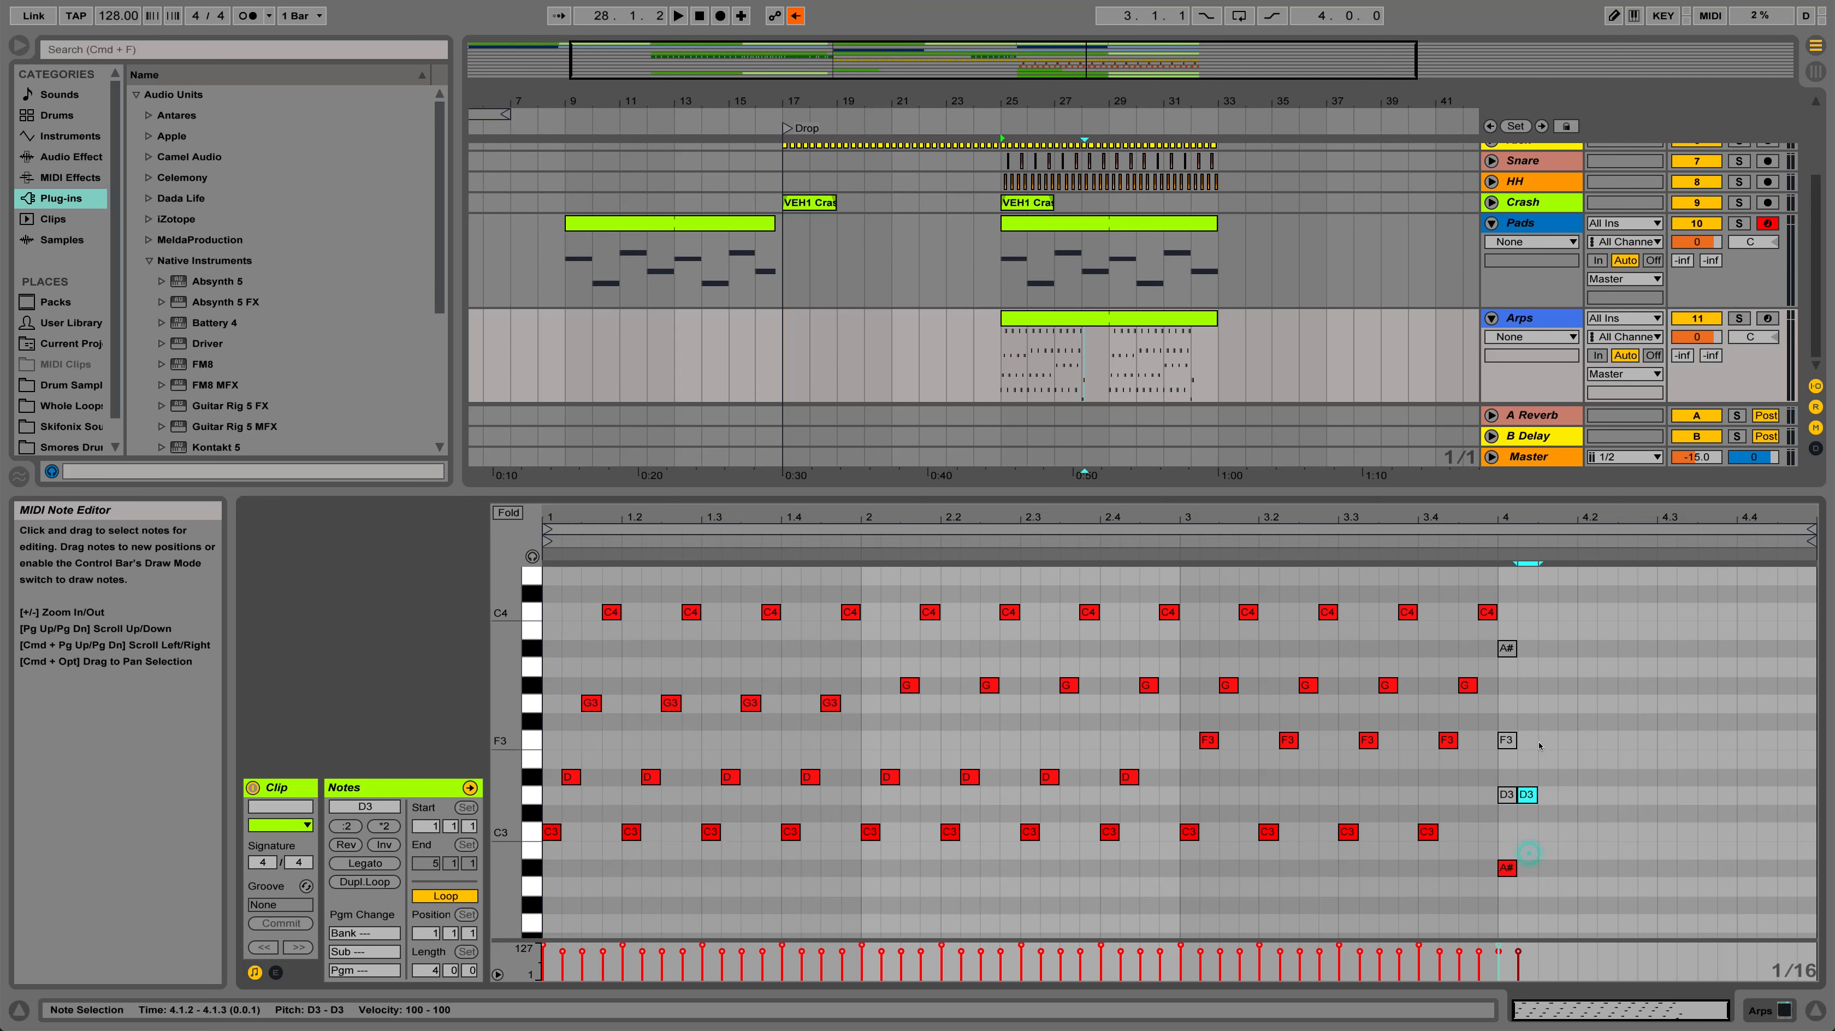
{"action": "double_click", "coordinate": [1543, 740]}
{"action": "double_click", "coordinate": [1560, 648]}
{"action": "left_click", "coordinate": [1504, 655]}
{"action": "double_click", "coordinate": [1507, 742]}
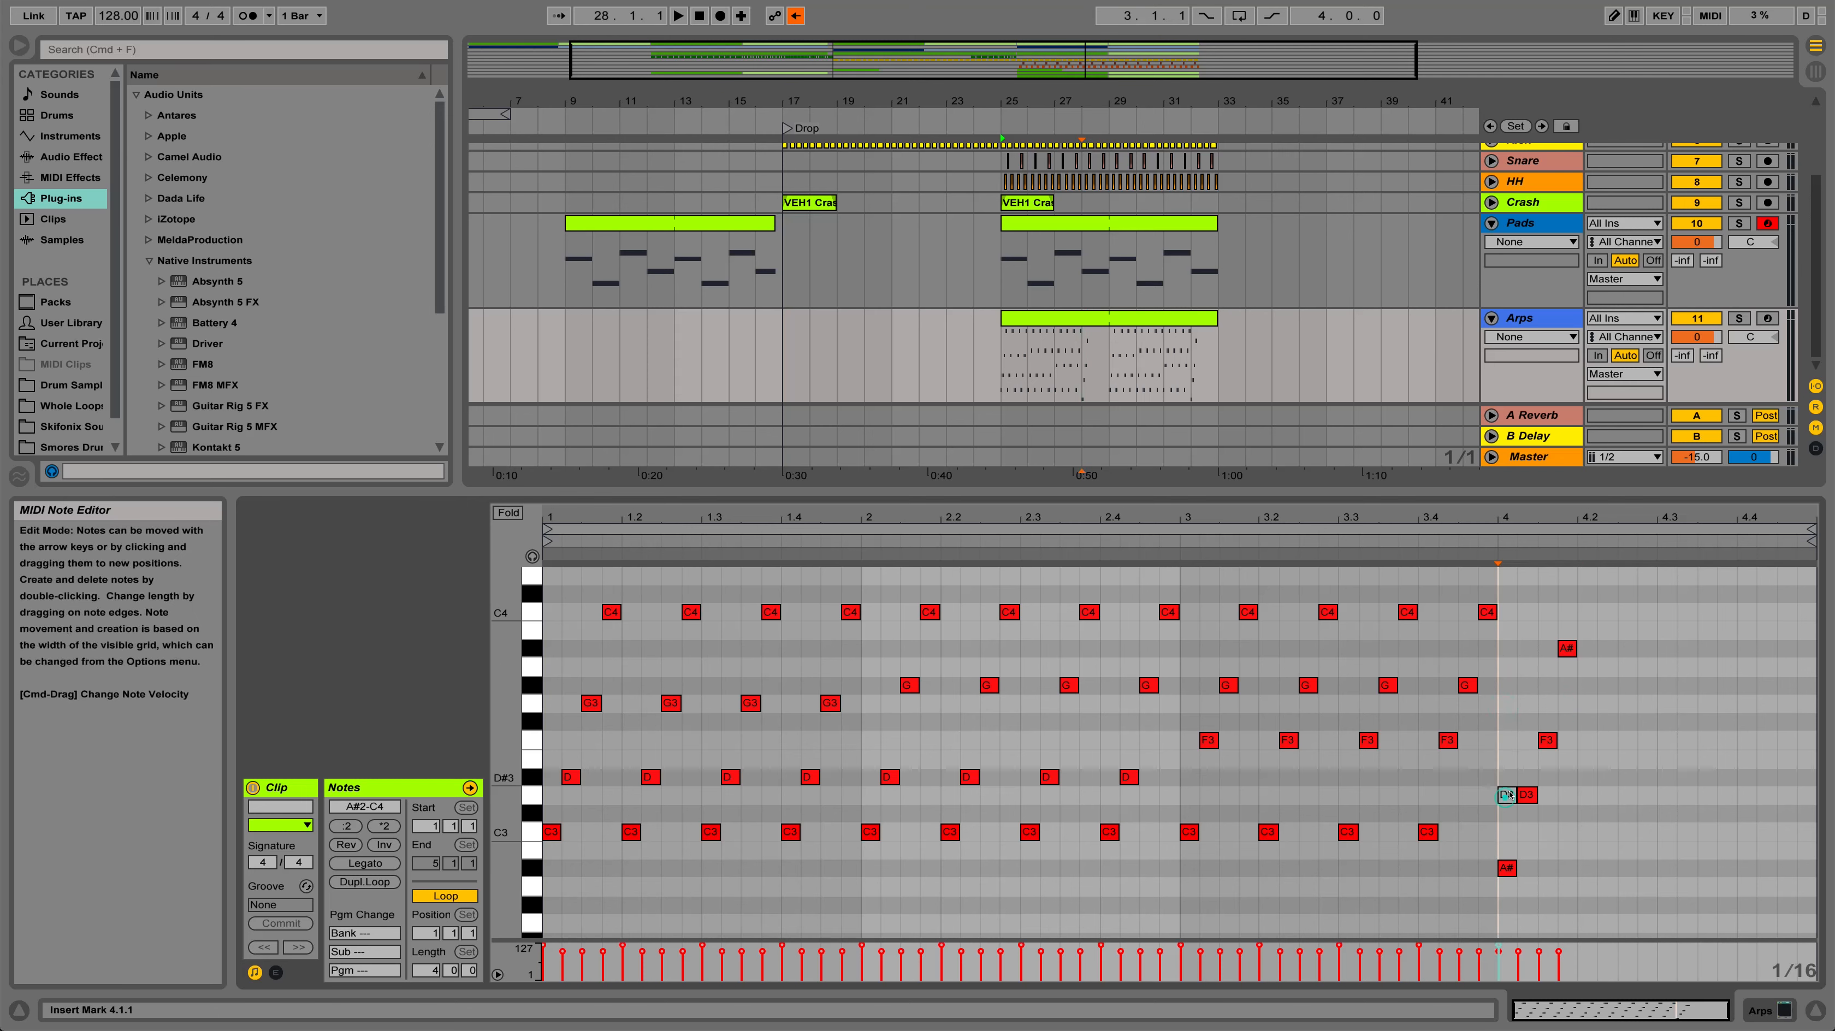
{"action": "double_click", "coordinate": [1507, 796]}
Duplicate the A#2–A#3 pattern to 4.2, 4.3 and 4.4 and play the Arps clip from bar 25
{"action": "left_click_drag", "start_coordinate": [1495, 903], "coordinate": [1589, 633]}
{"action": "left_click_drag", "start_coordinate": [1511, 874], "coordinate": [1747, 869]}
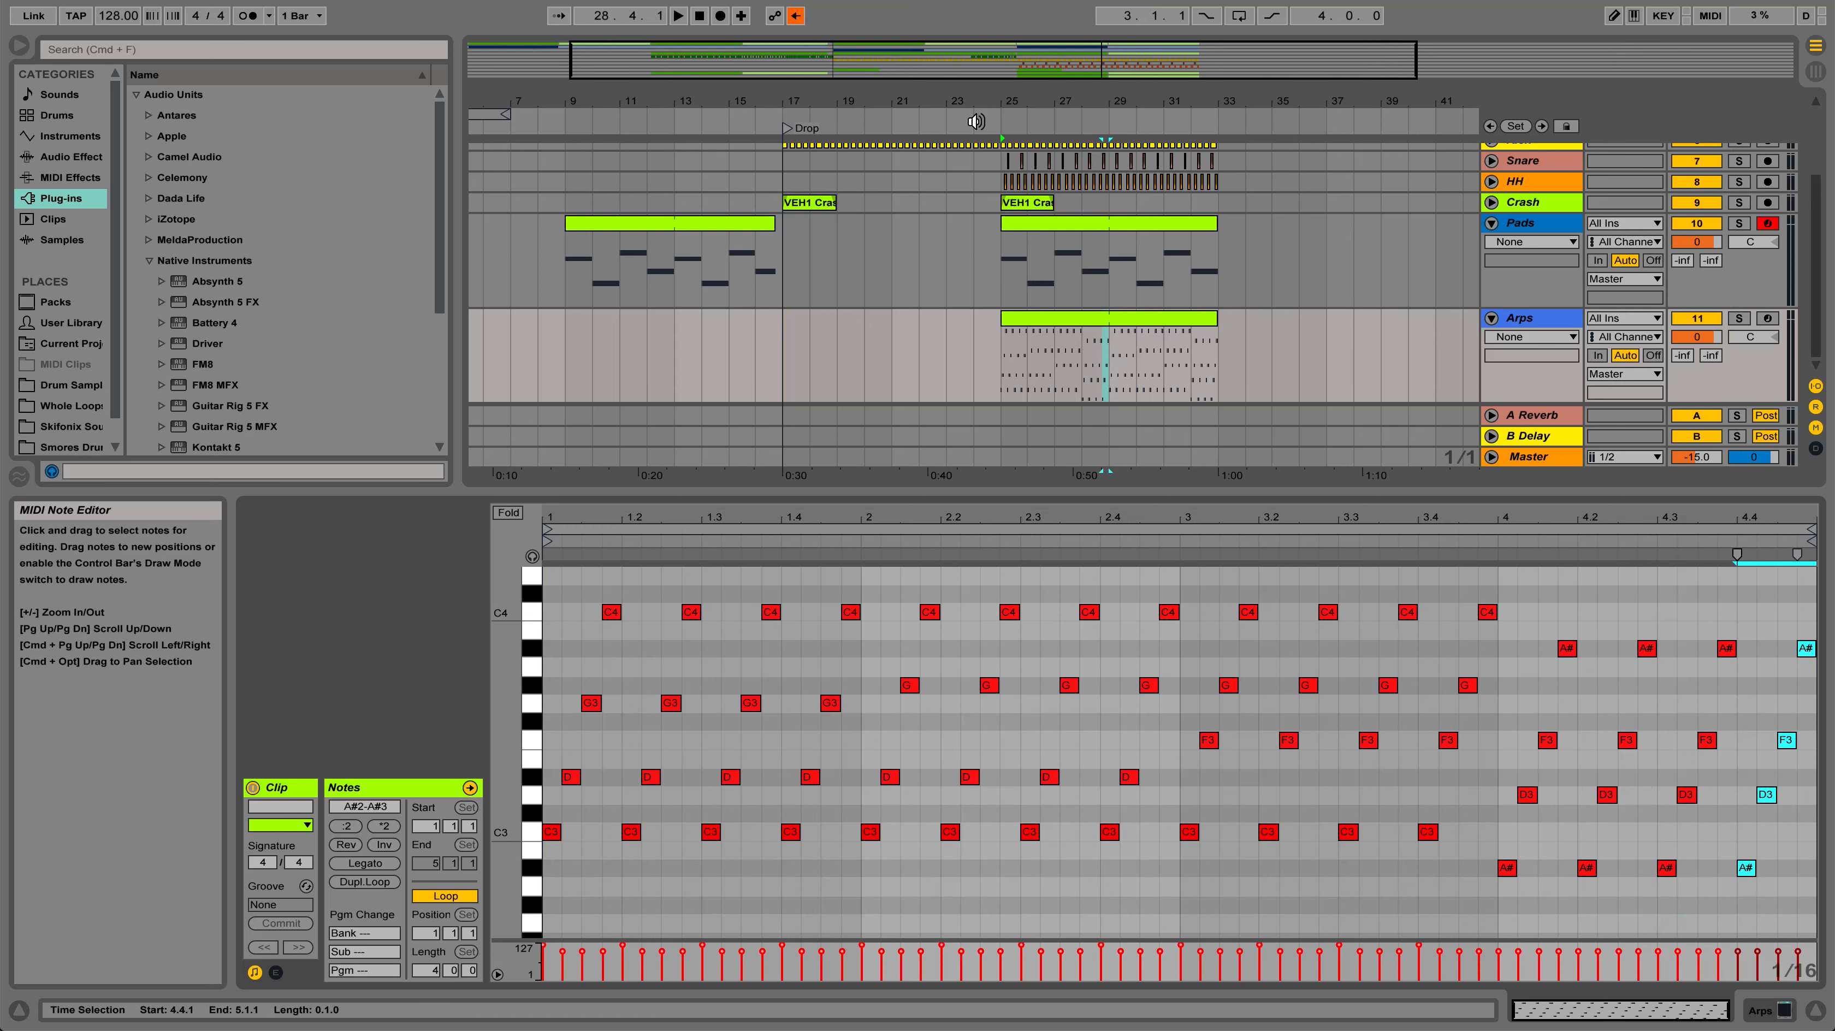
{"action": "left_click", "coordinate": [1040, 314]}
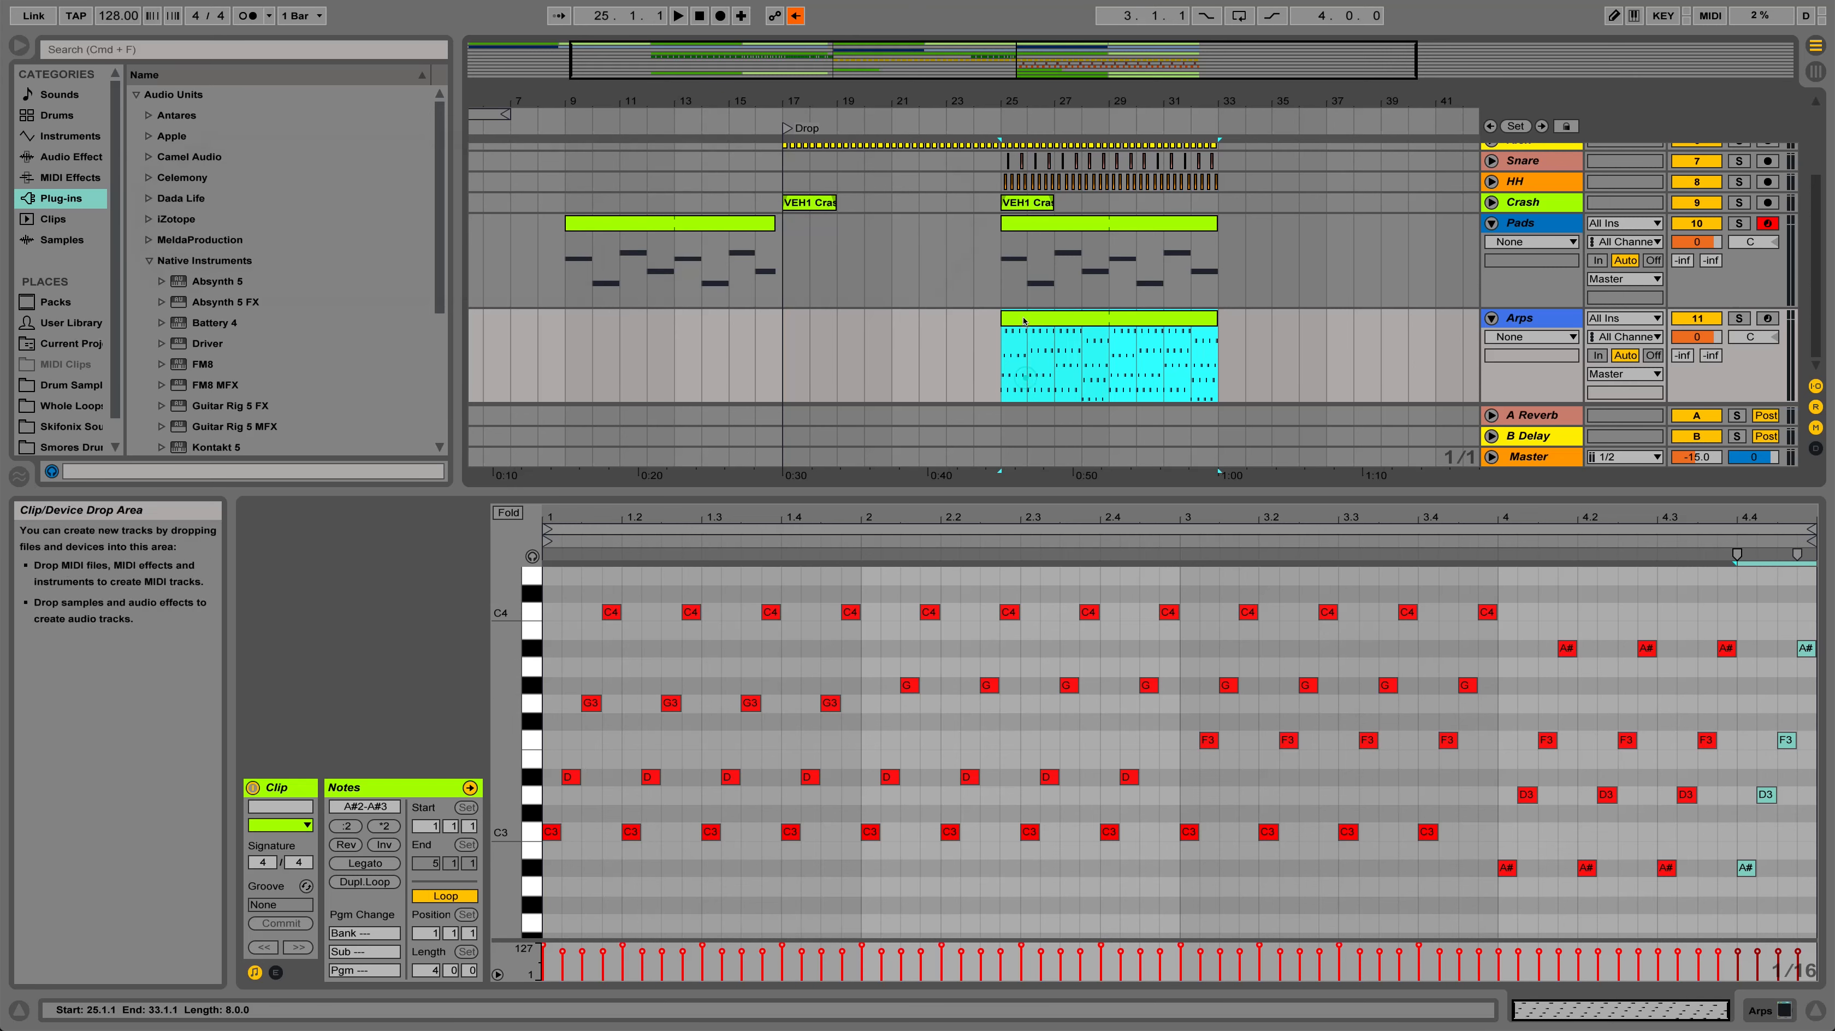
{"action": "key", "text": "space"}
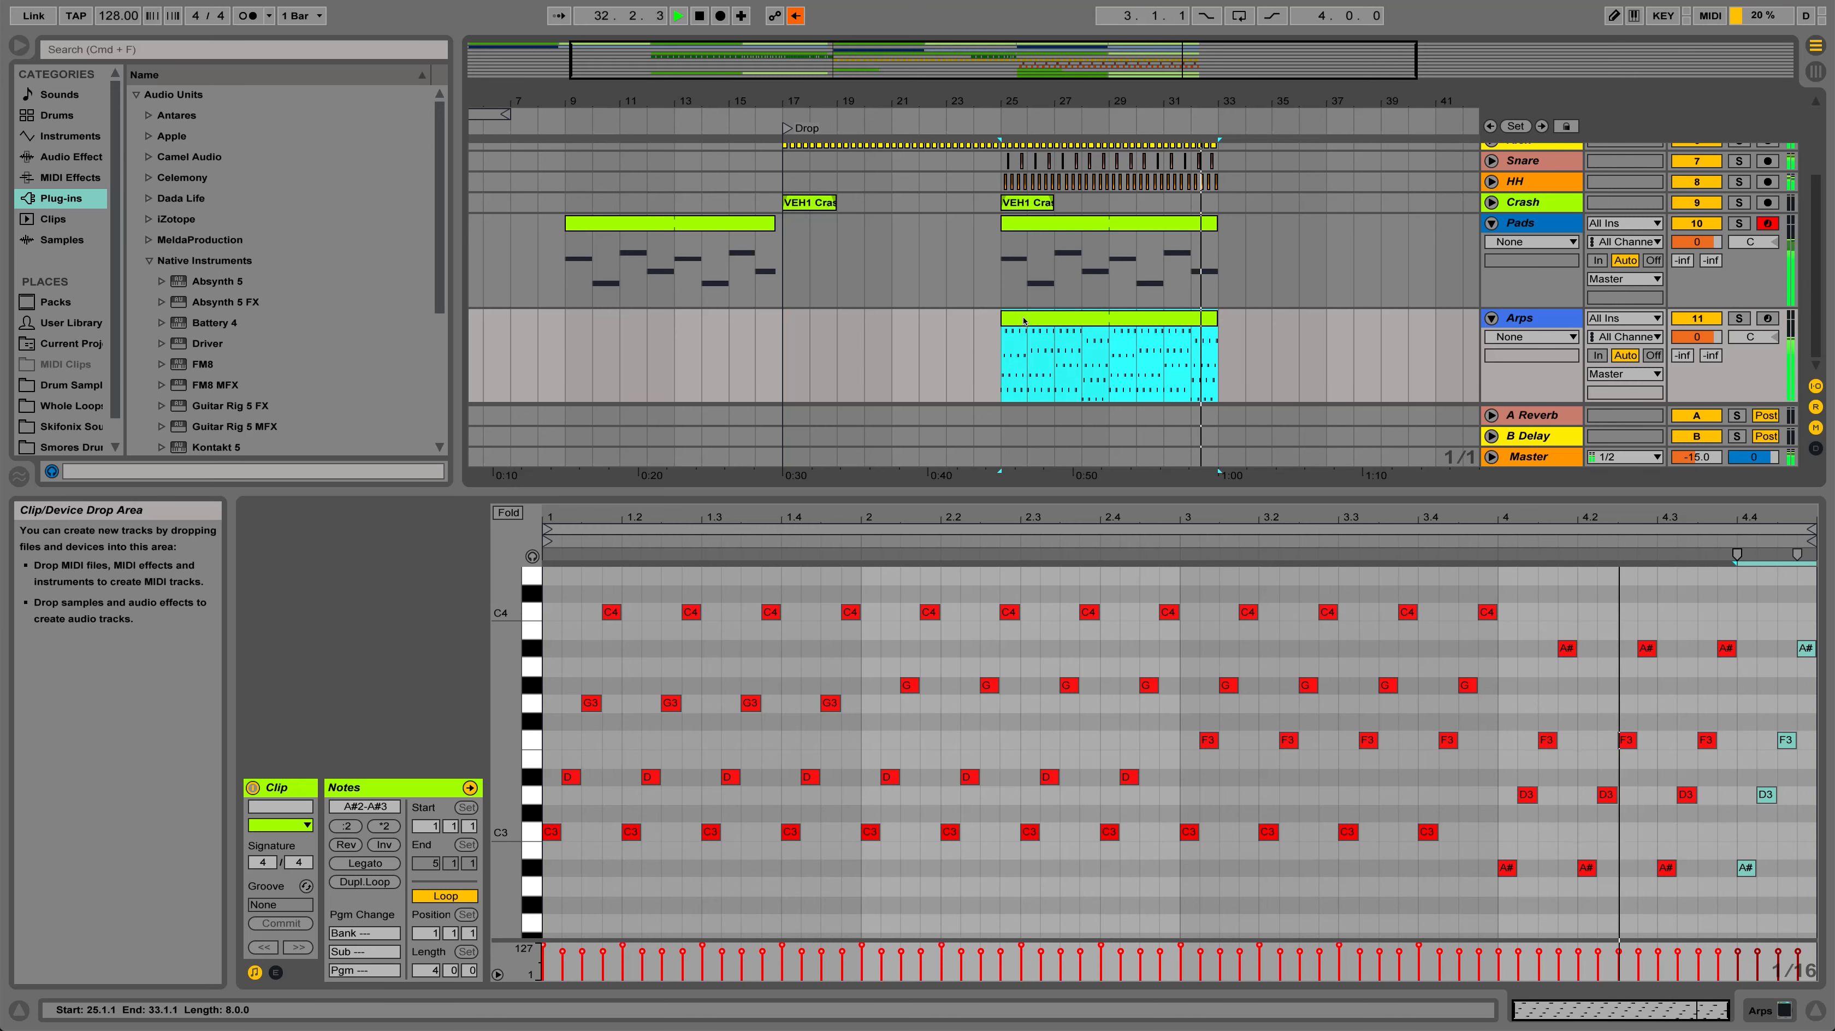
{"action": "key", "text": "space"}
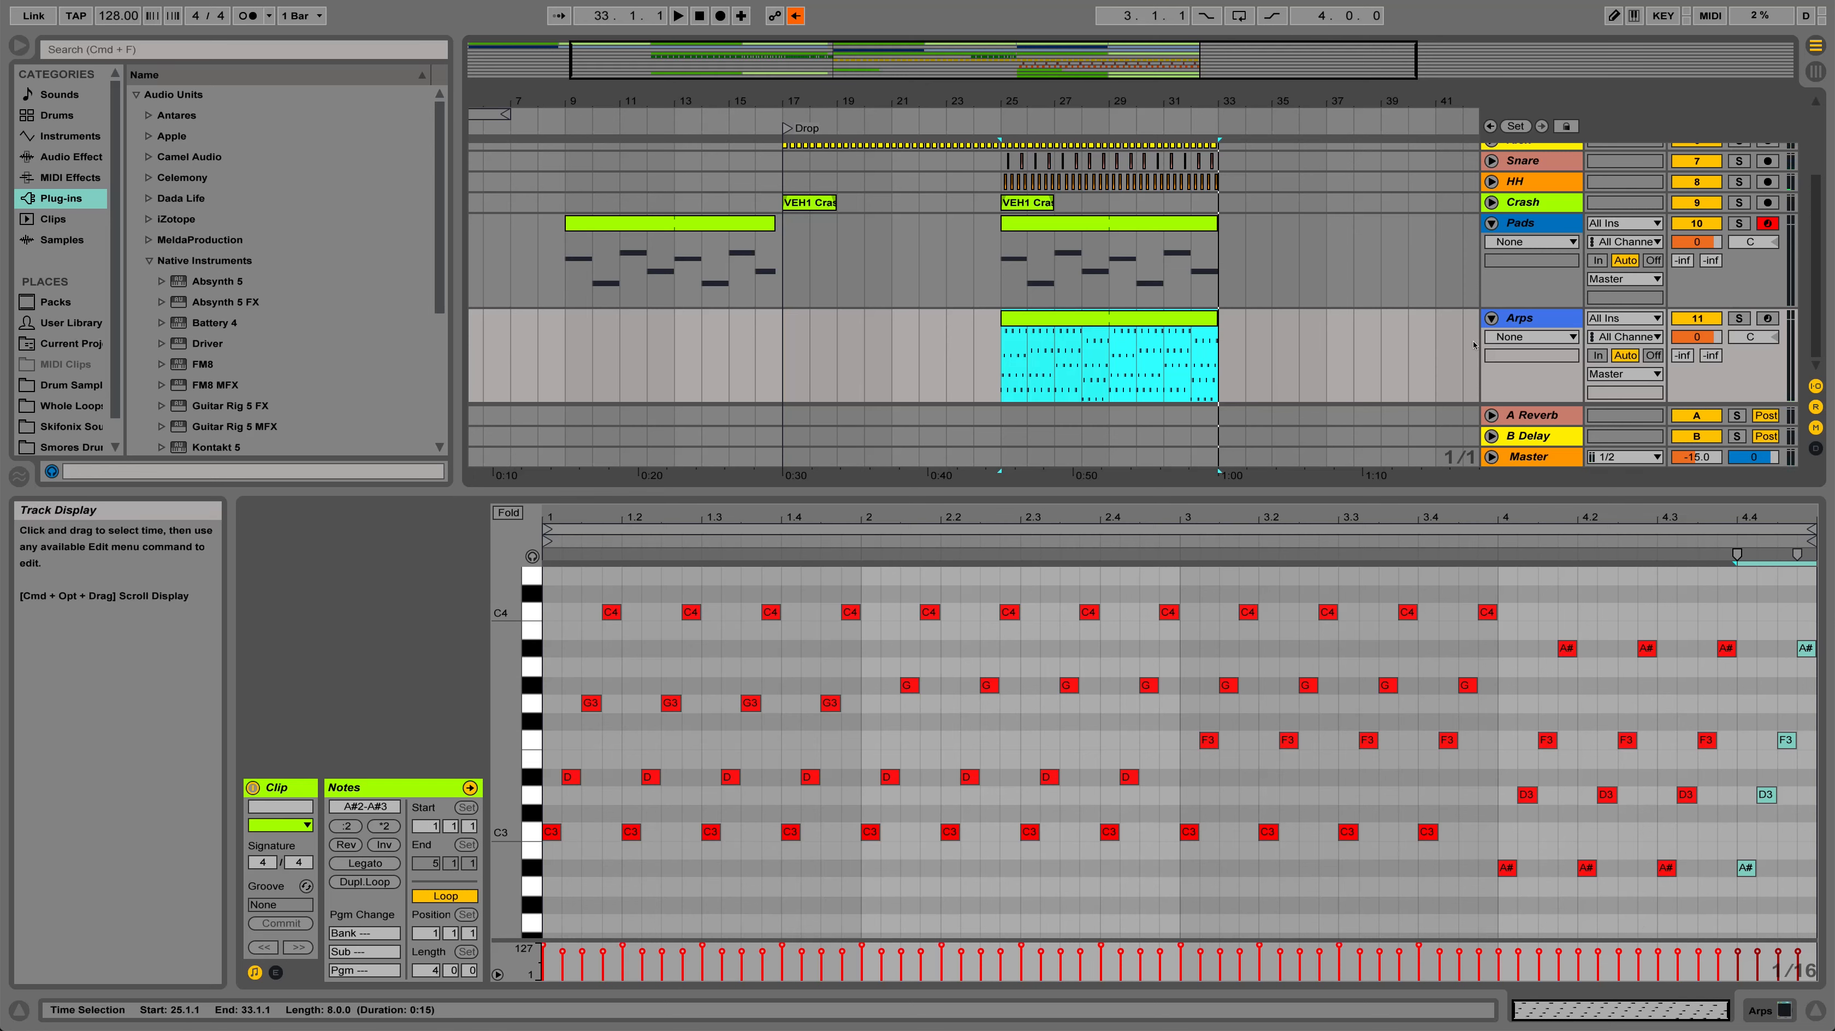
Open Massive on the Arps track and load the PL Zed preset from the Massive Beast V.2 folder
{"action": "left_click", "coordinate": [1531, 376]}
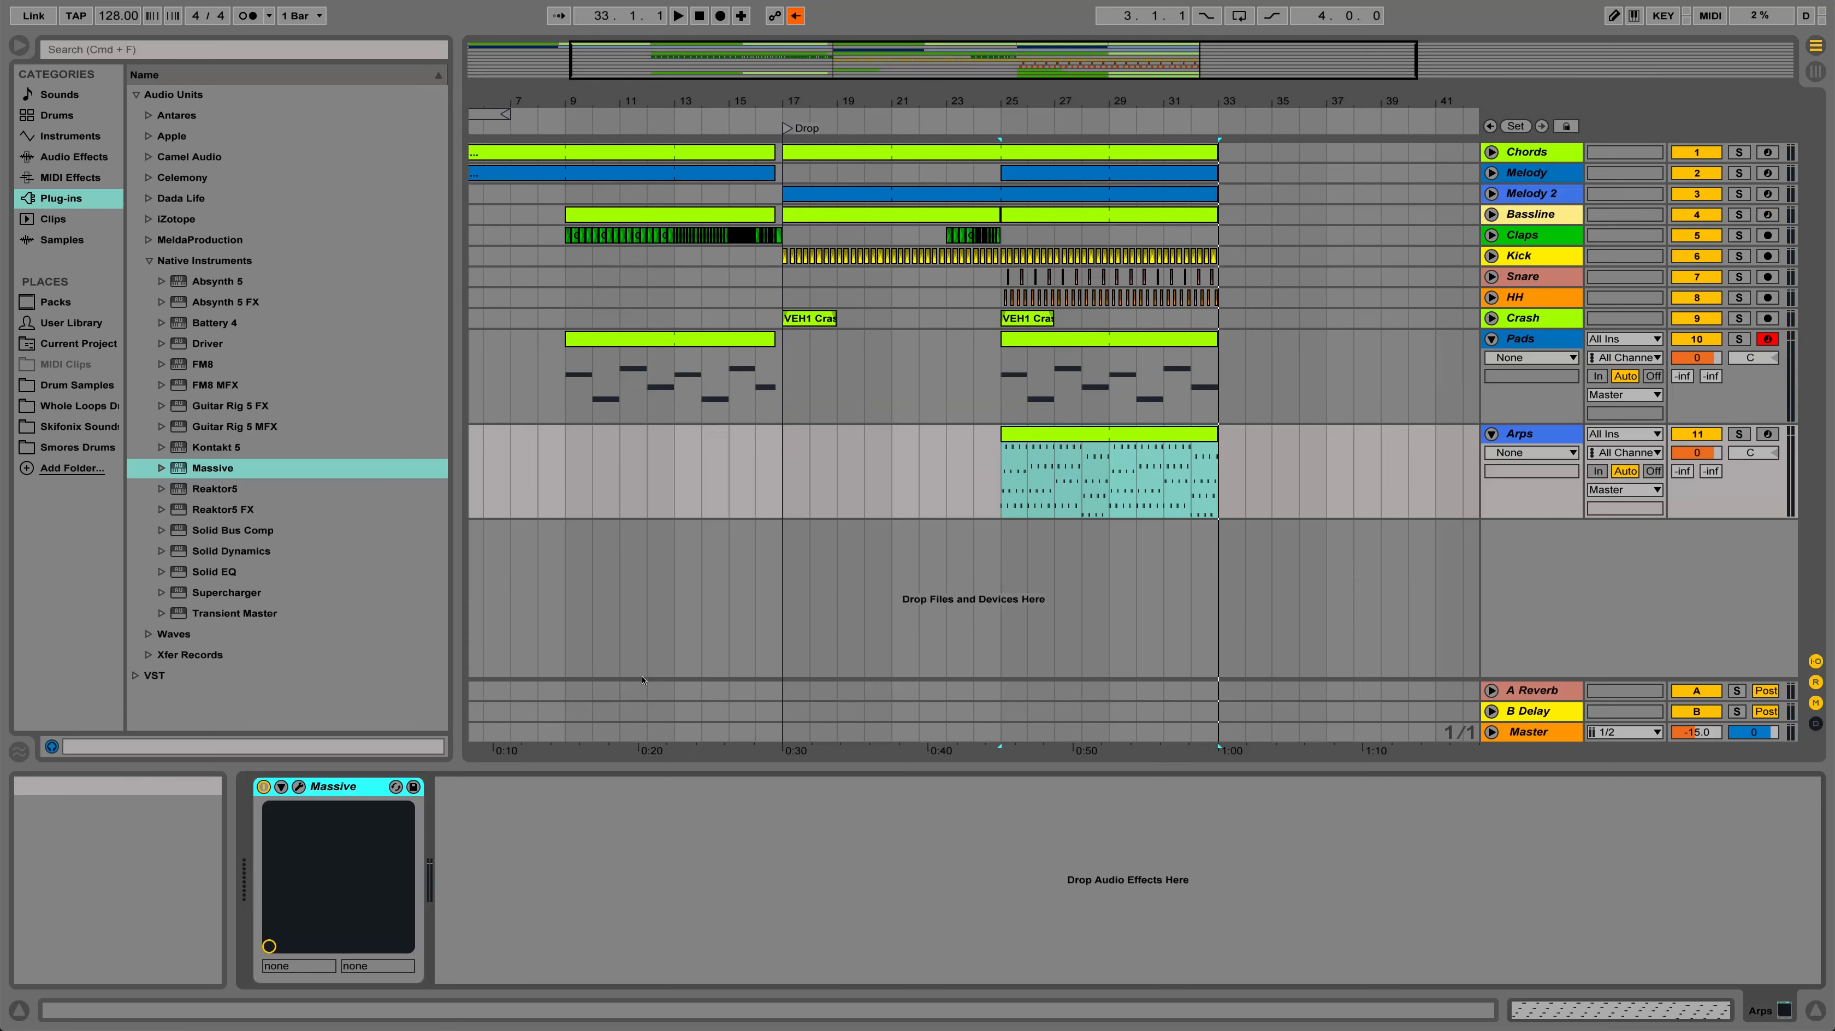
{"action": "left_click", "coordinate": [298, 787]}
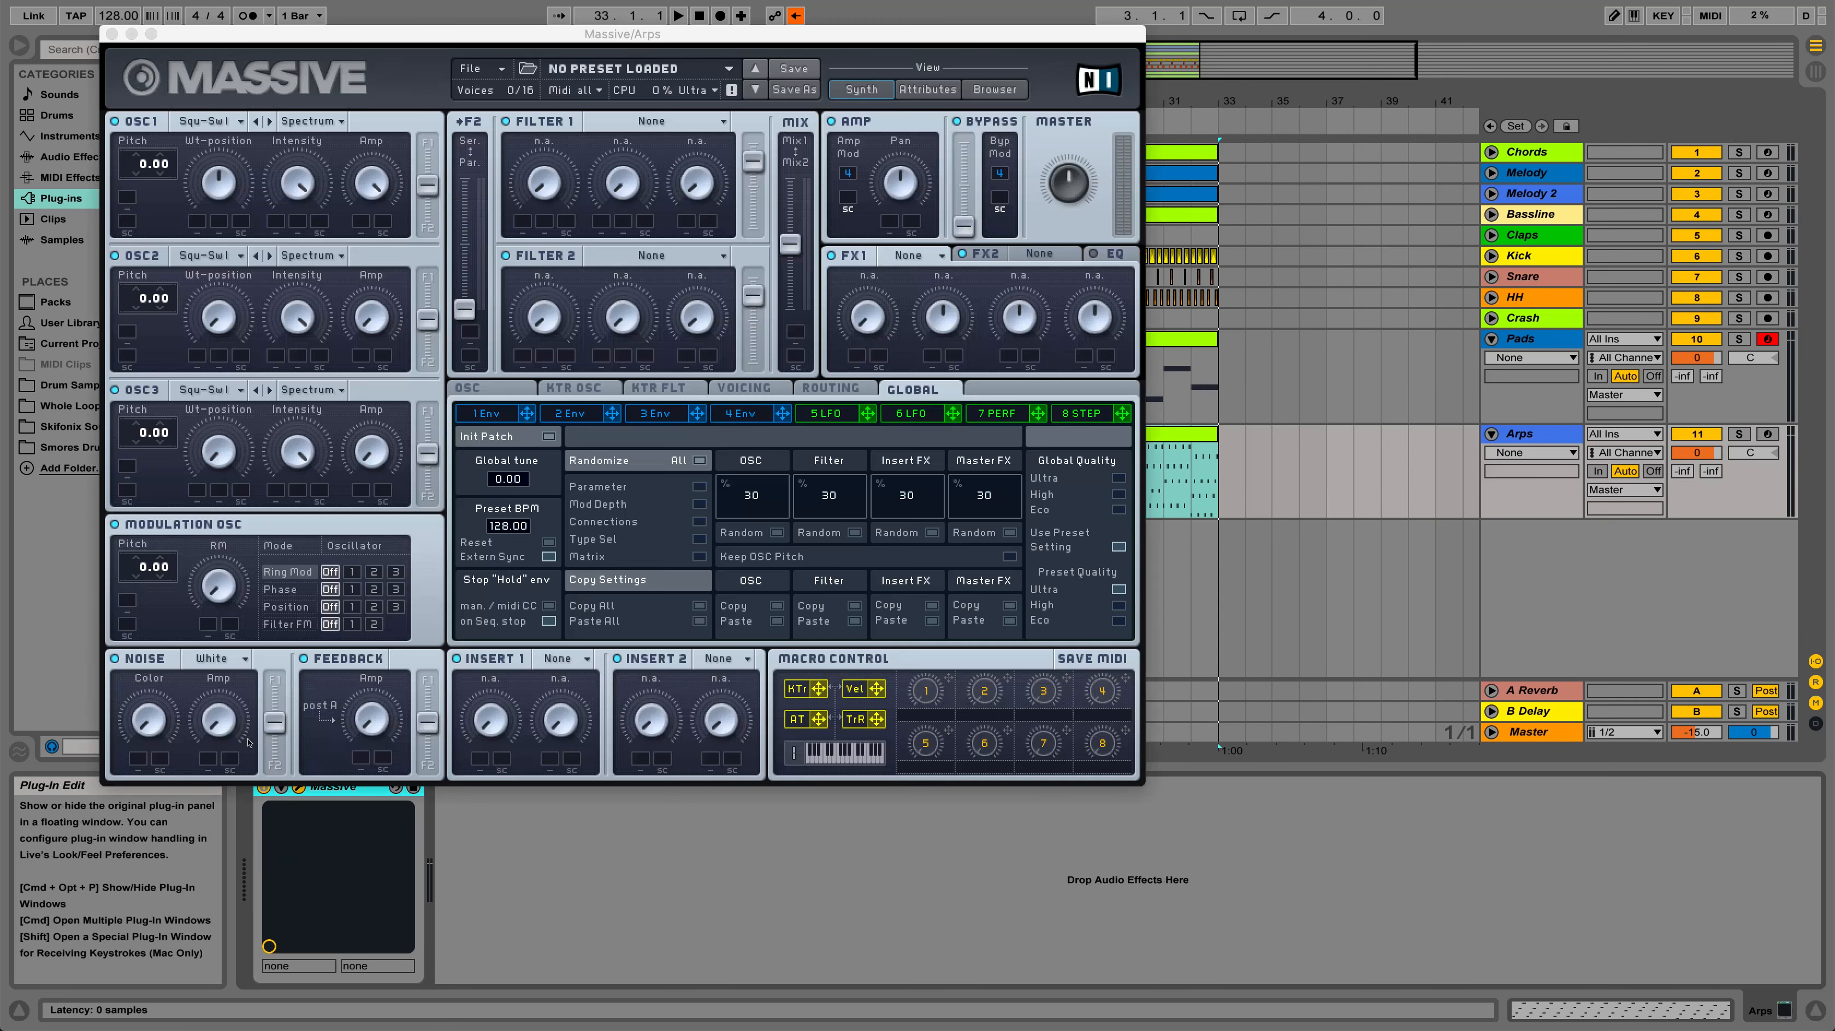
{"action": "left_click", "coordinate": [994, 92]}
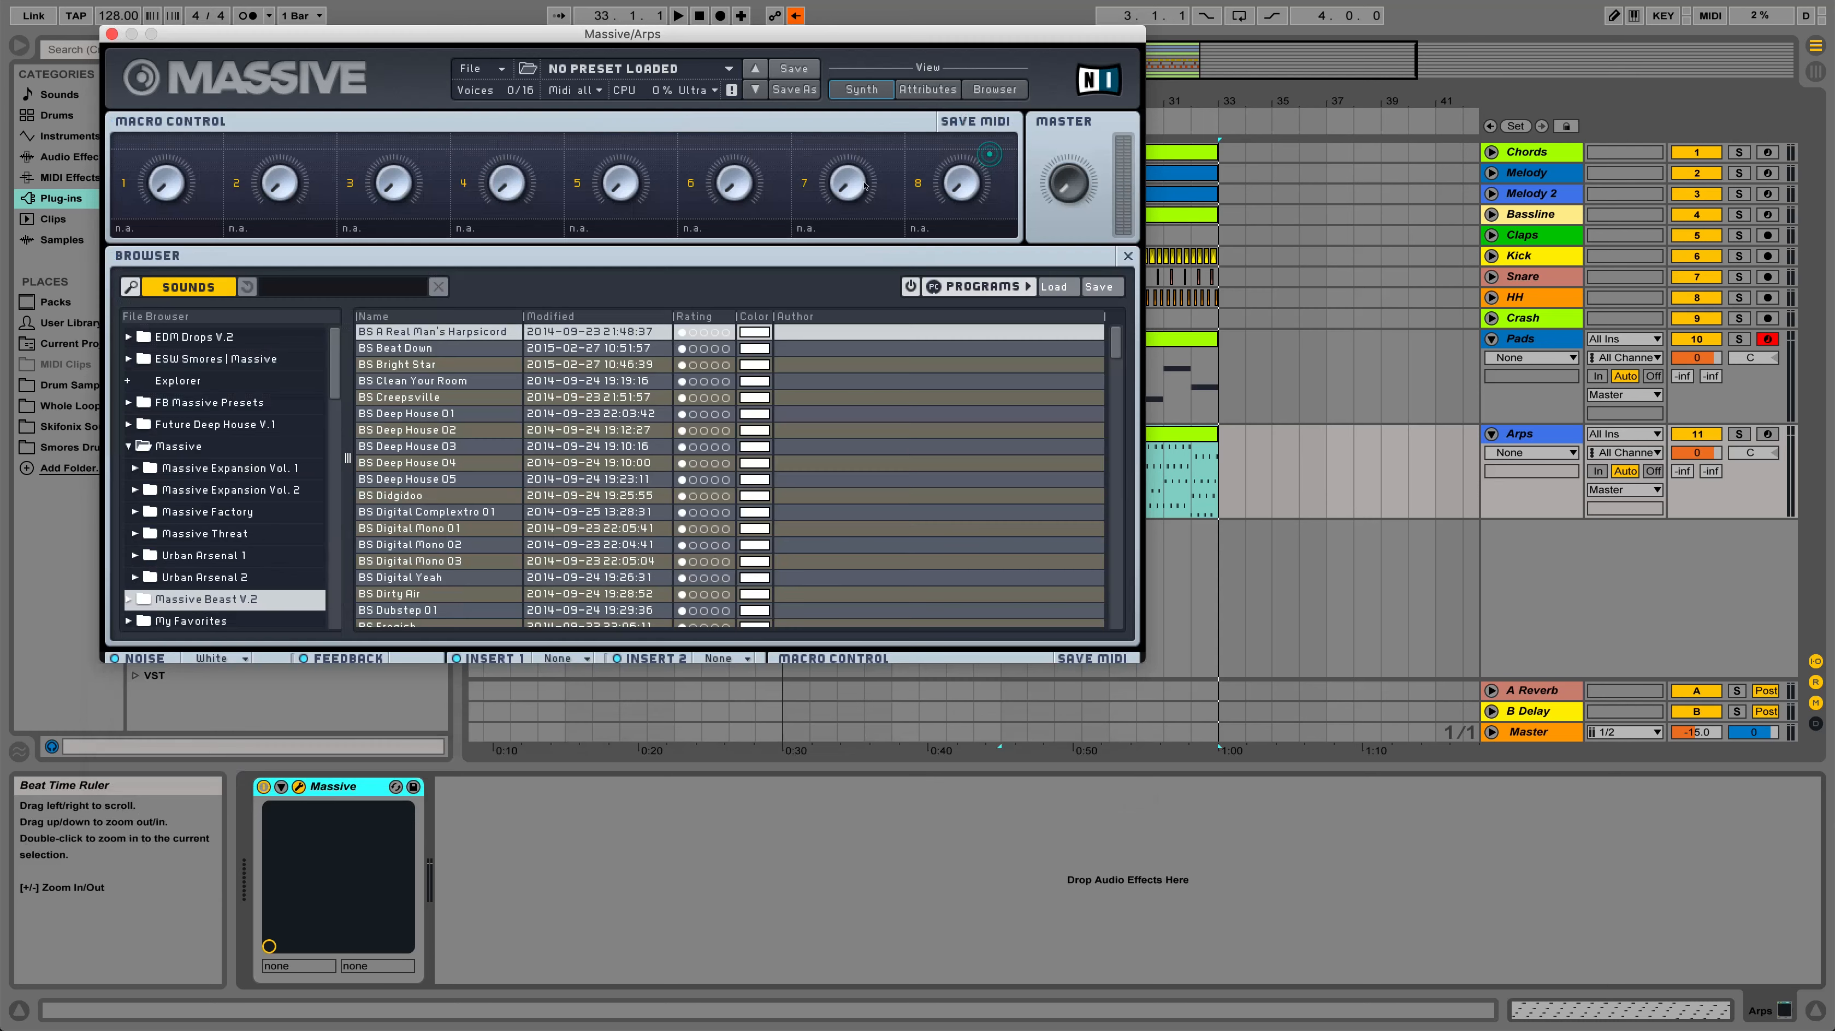
{"action": "scroll", "coordinate": [411, 448], "scroll_direction": "down", "scroll_amount": 10}
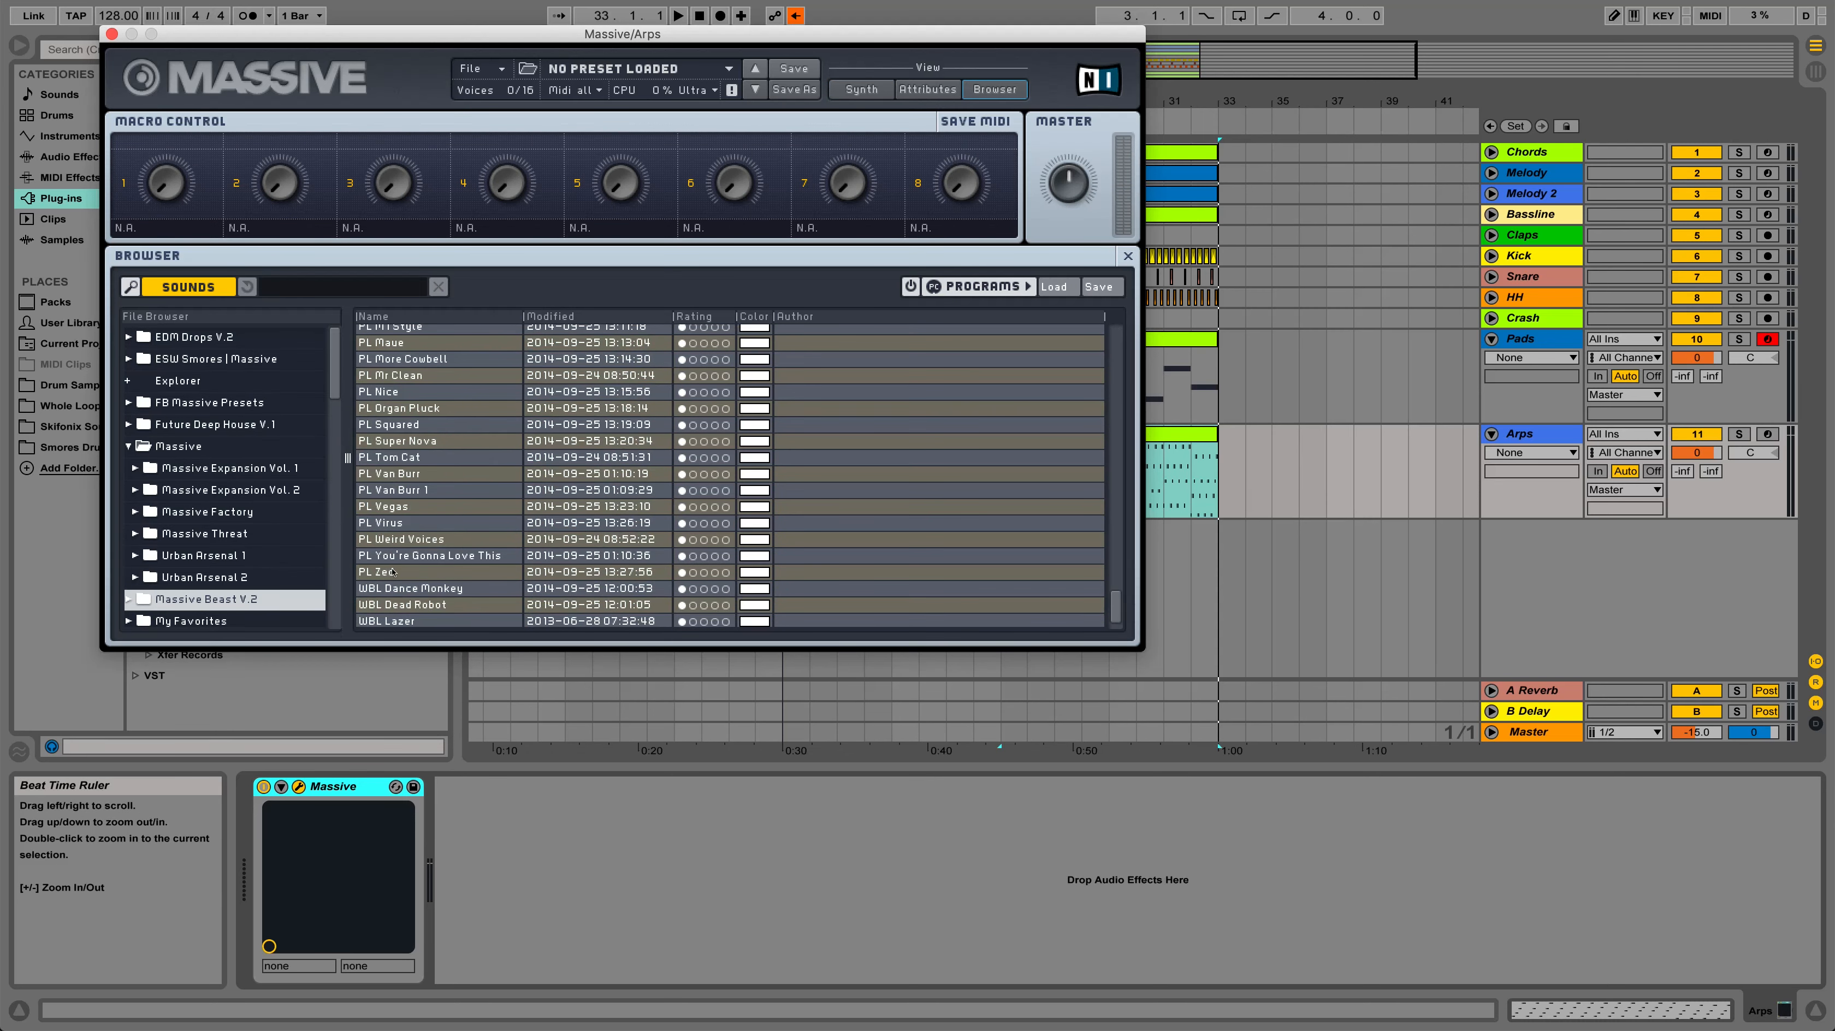
{"action": "left_click", "coordinate": [391, 571]}
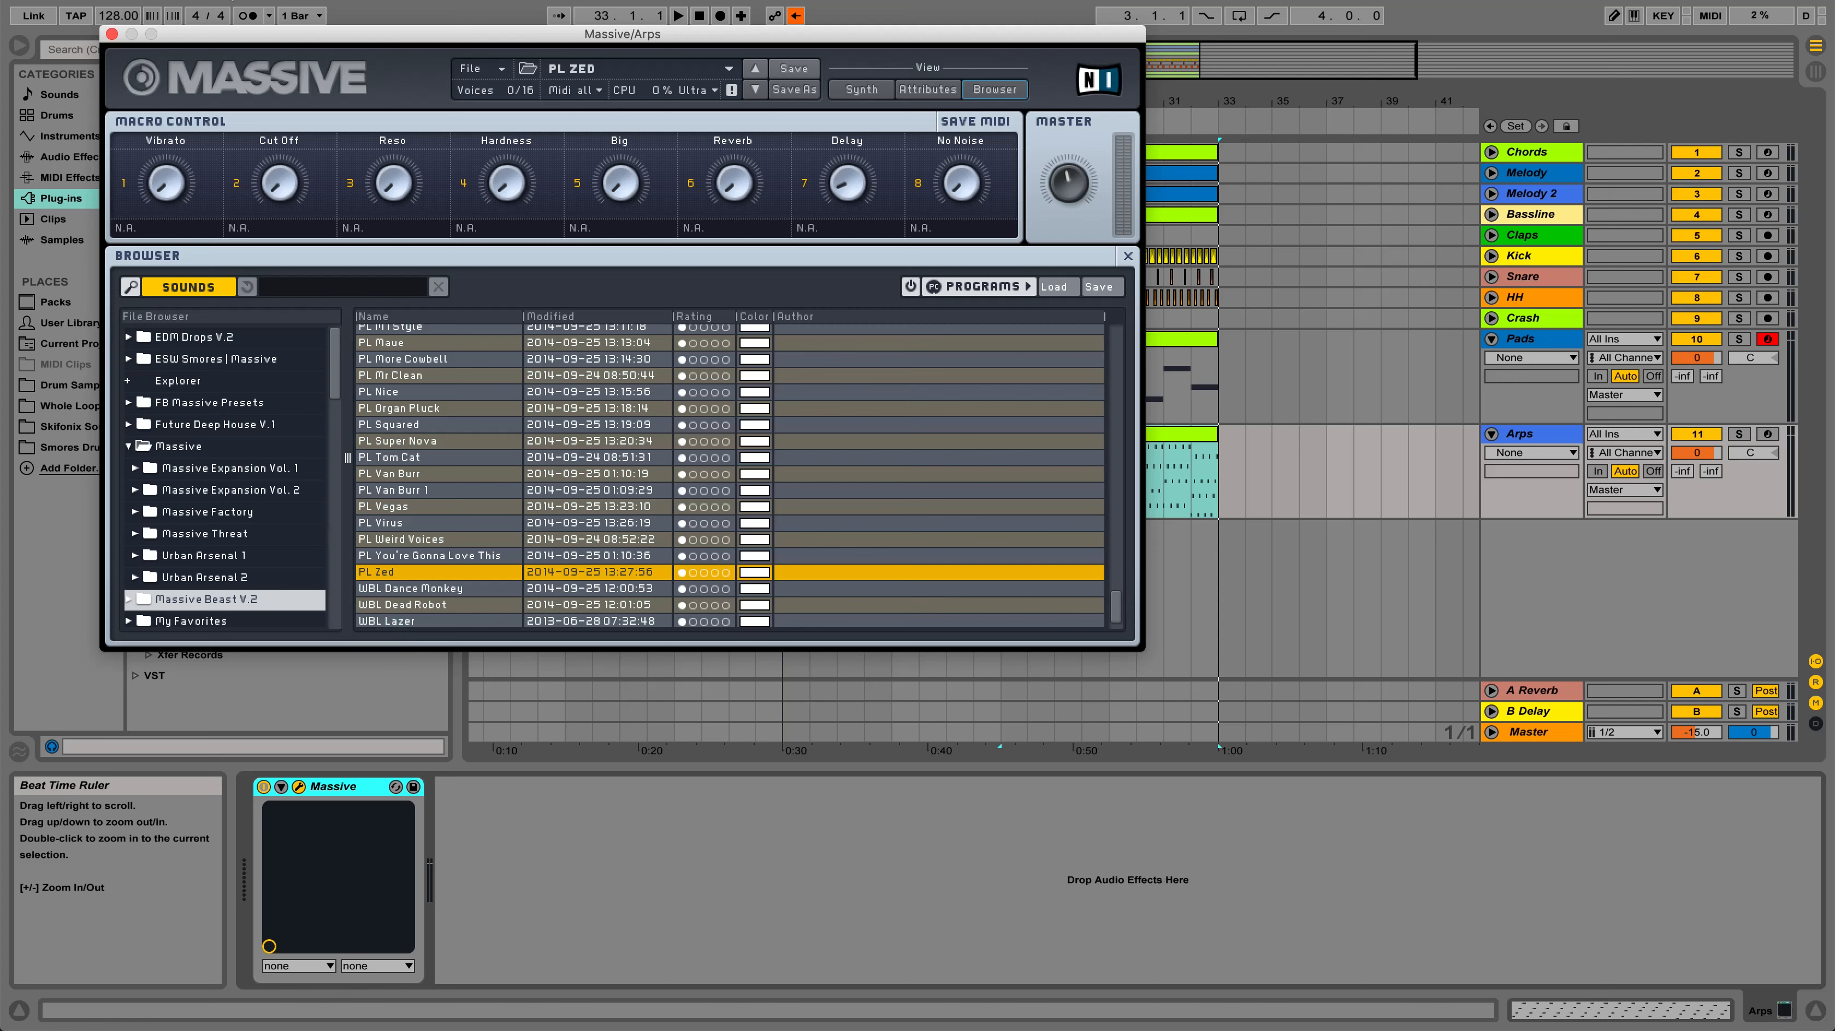
Play the Arps clip from bar 25 with its track briefly soloed, closing the Massive window before stopping playback
{"action": "left_click", "coordinate": [1174, 500]}
{"action": "key", "text": "space"}
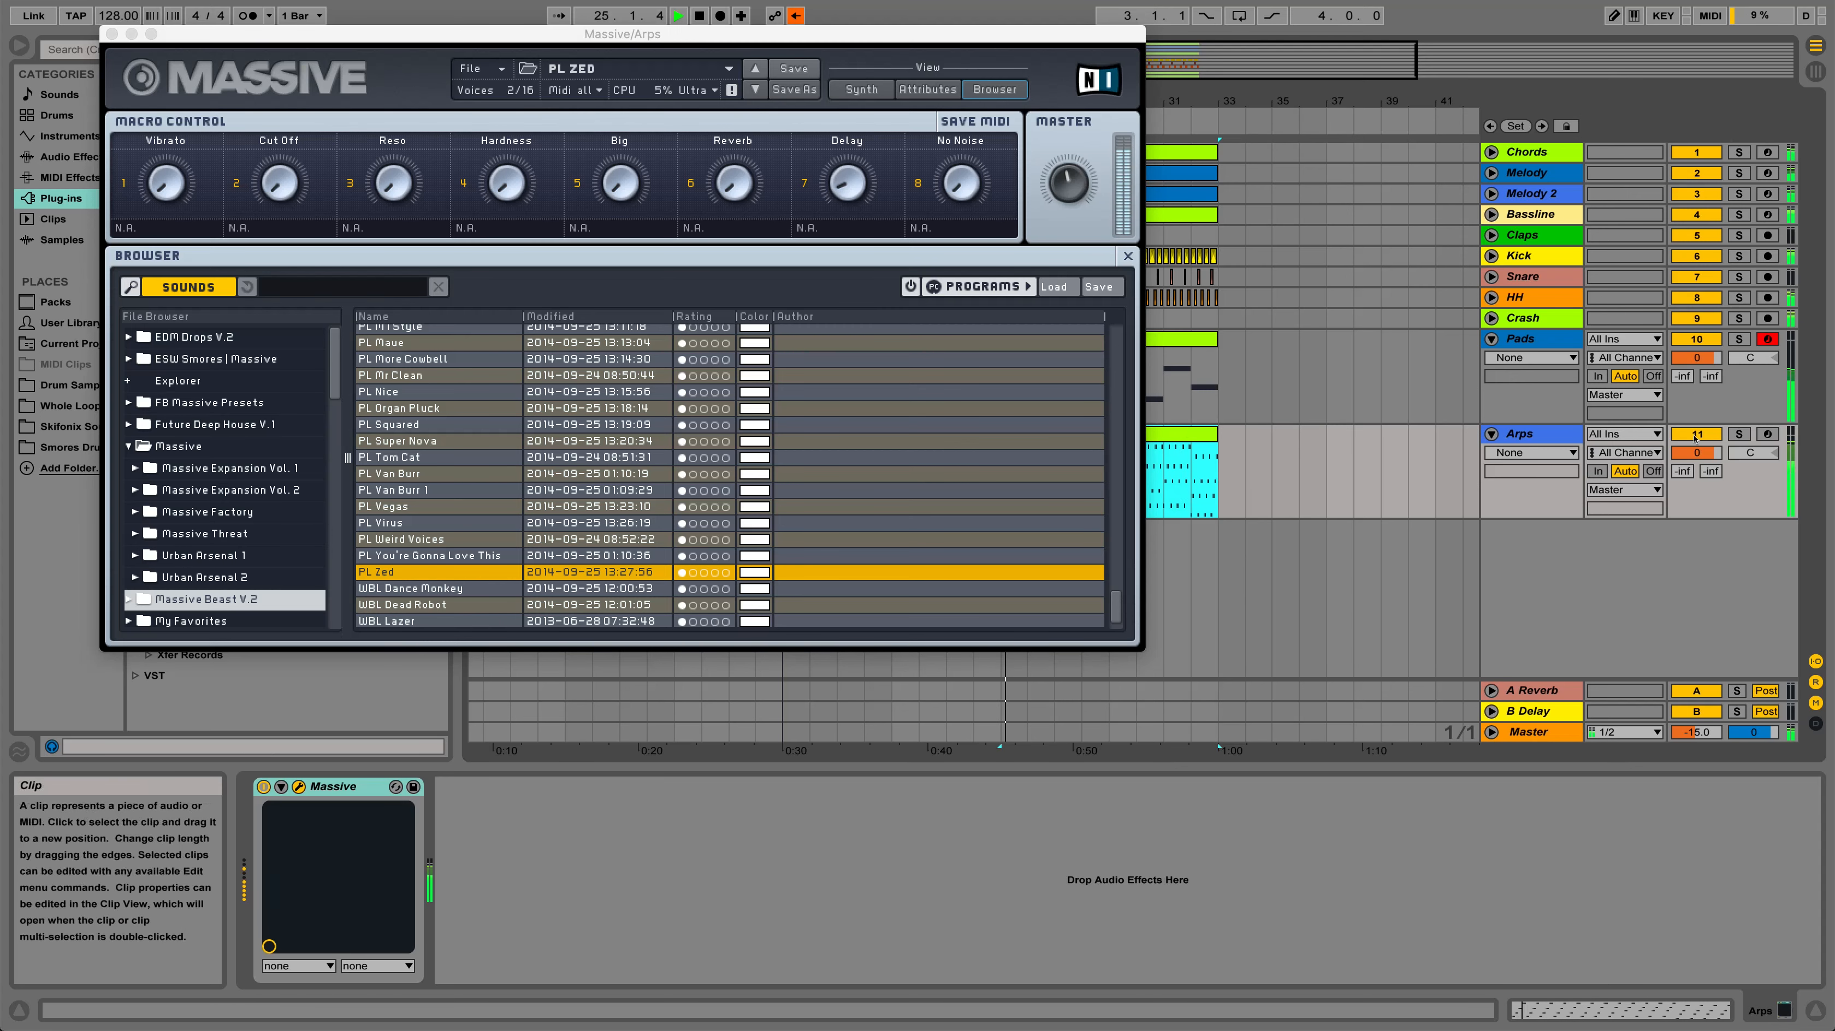
{"action": "left_click", "coordinate": [1738, 433]}
{"action": "left_click", "coordinate": [1738, 434]}
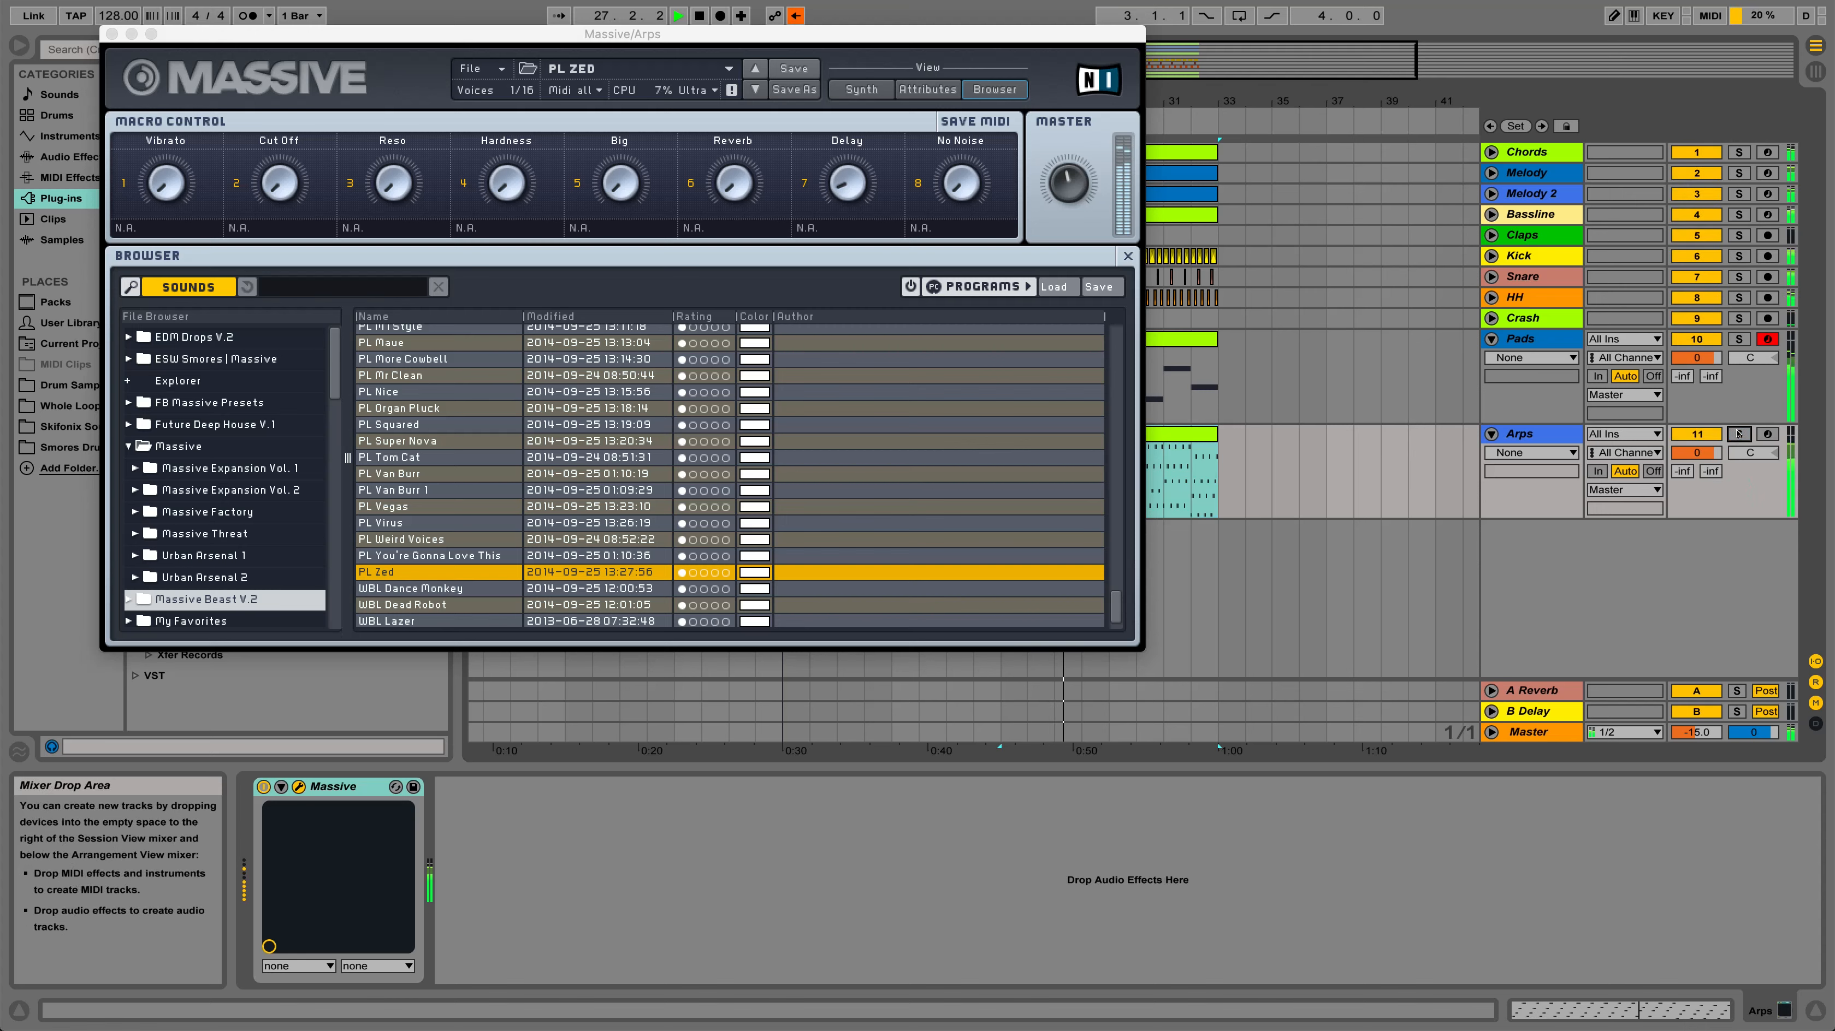
{"action": "left_click", "coordinate": [110, 34]}
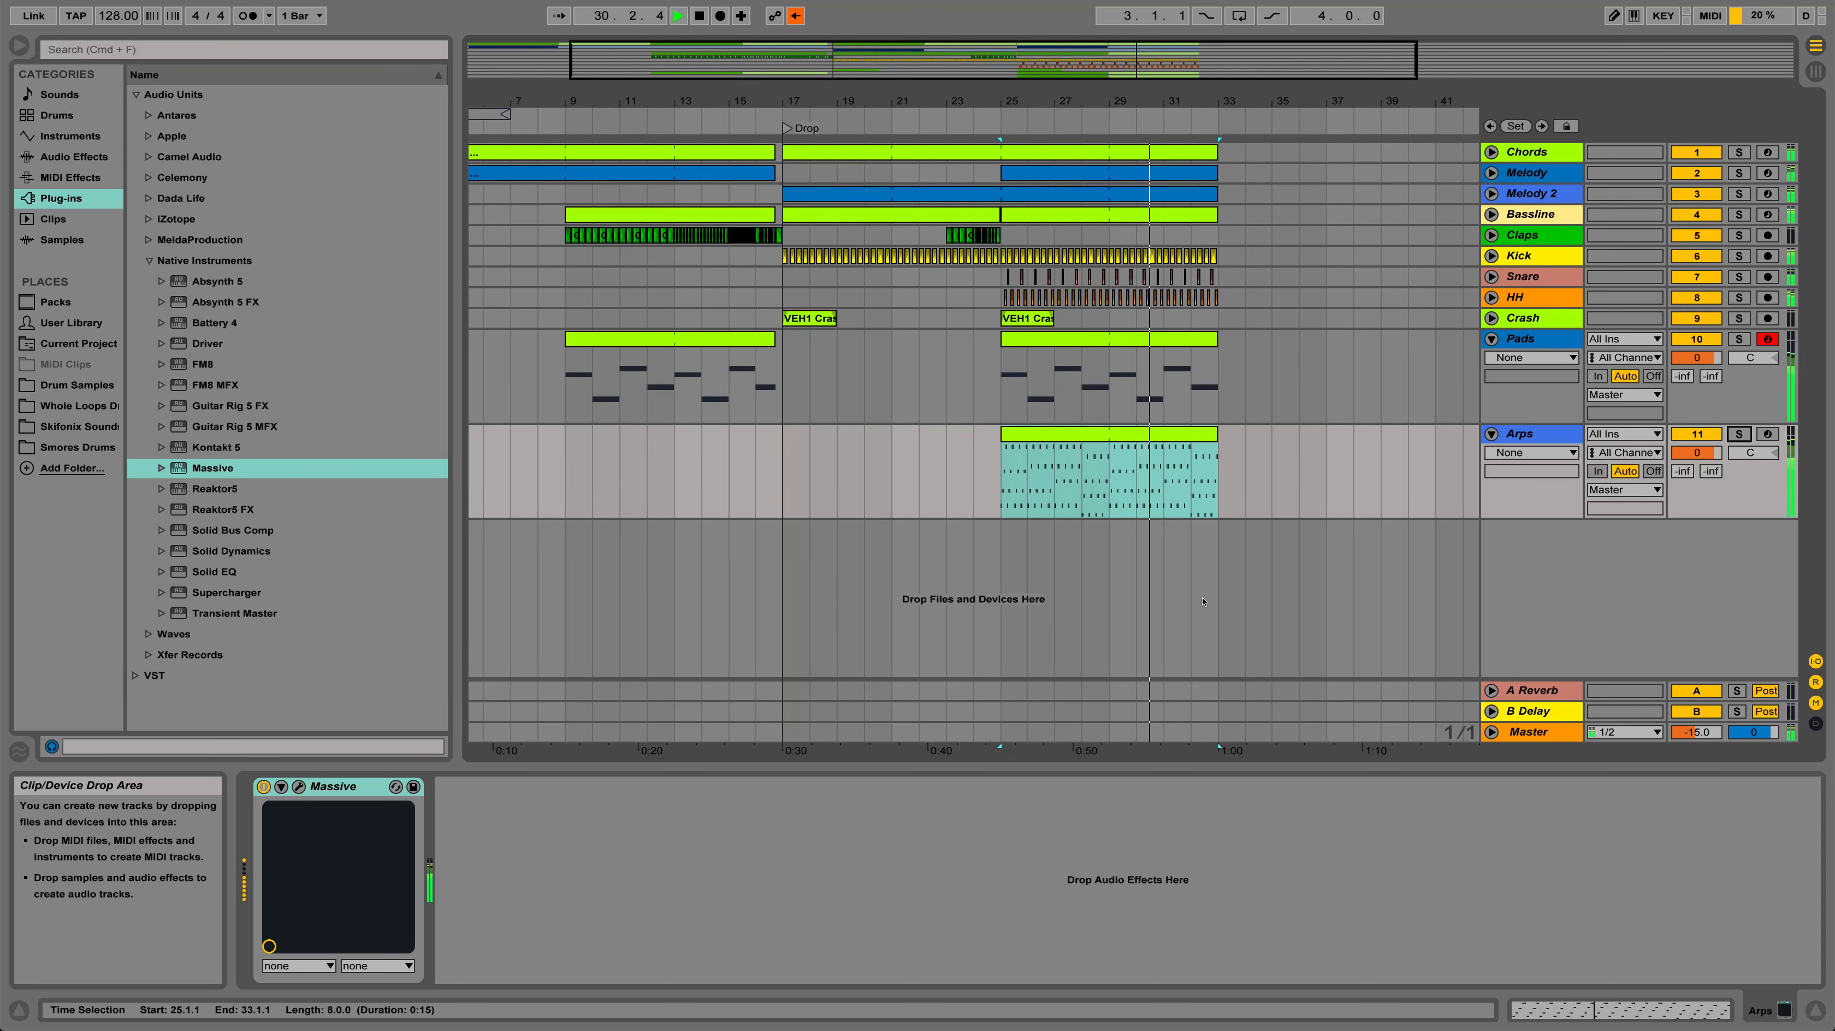
{"action": "key", "text": "space"}
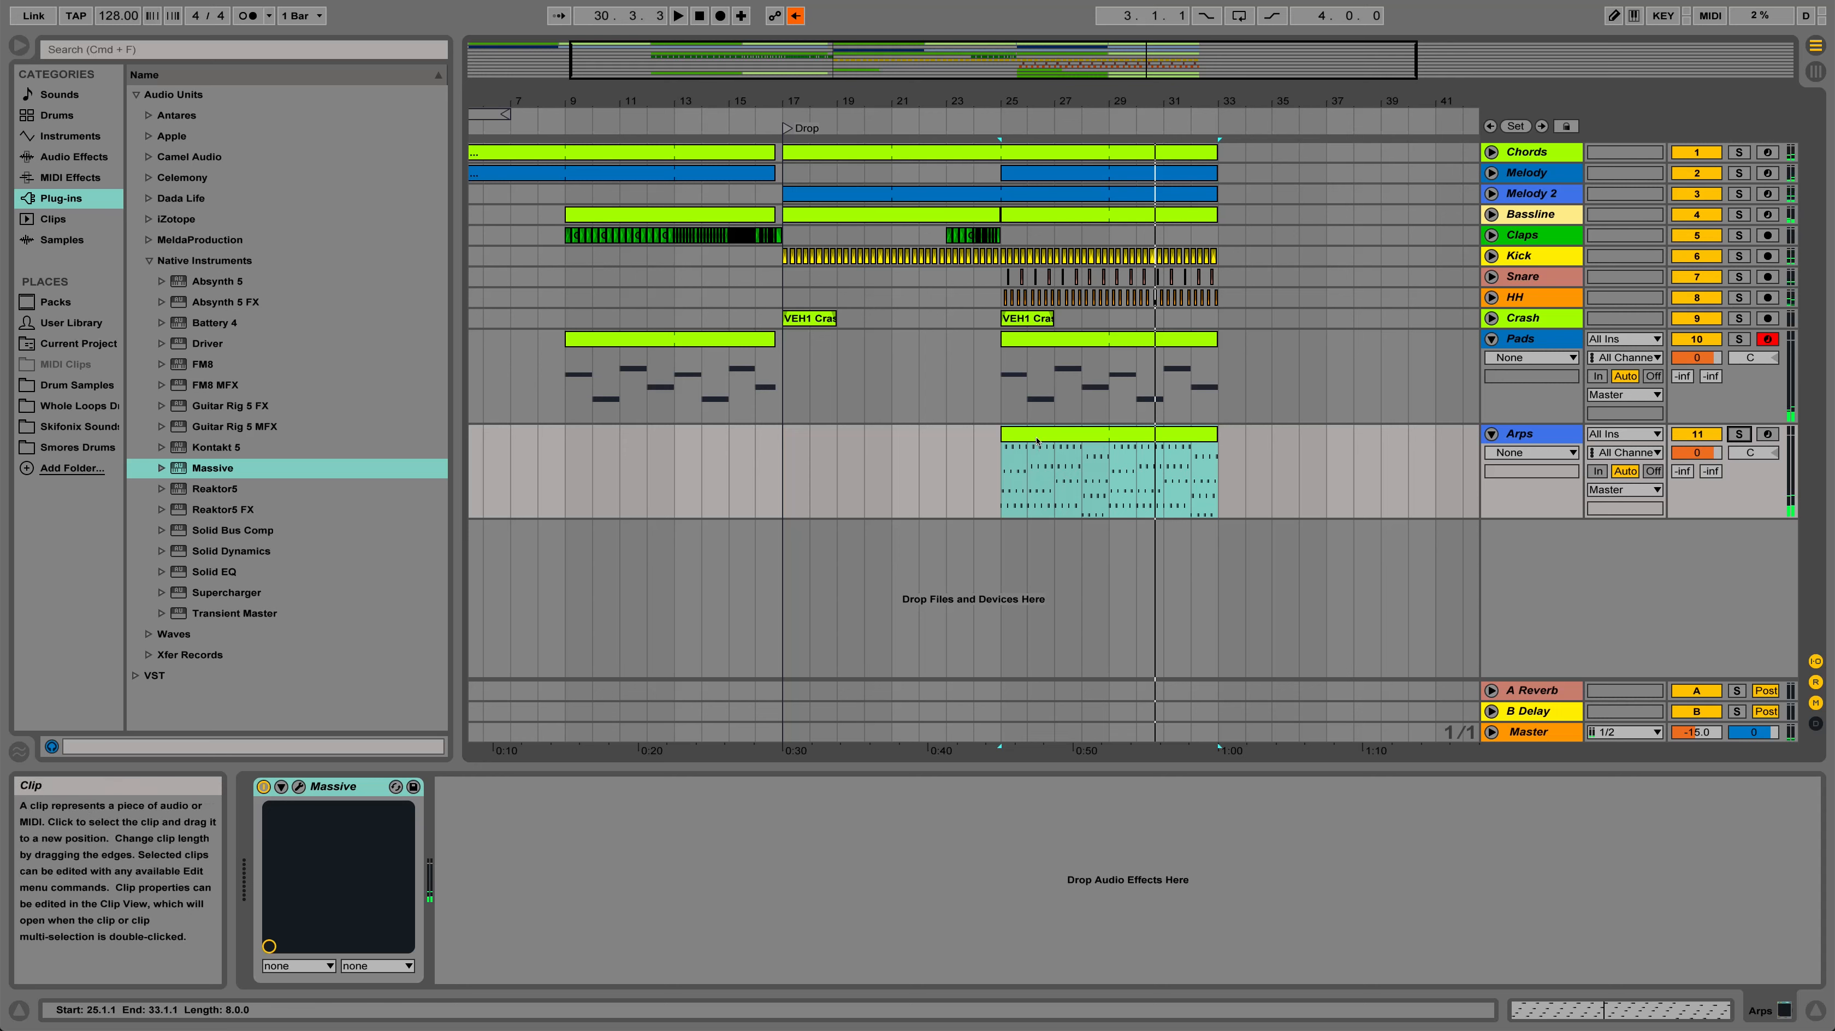
Move the Arps clip from bar 25 so it starts at bar 33
{"action": "left_click", "coordinate": [1003, 148]}
{"action": "left_click", "coordinate": [1044, 432]}
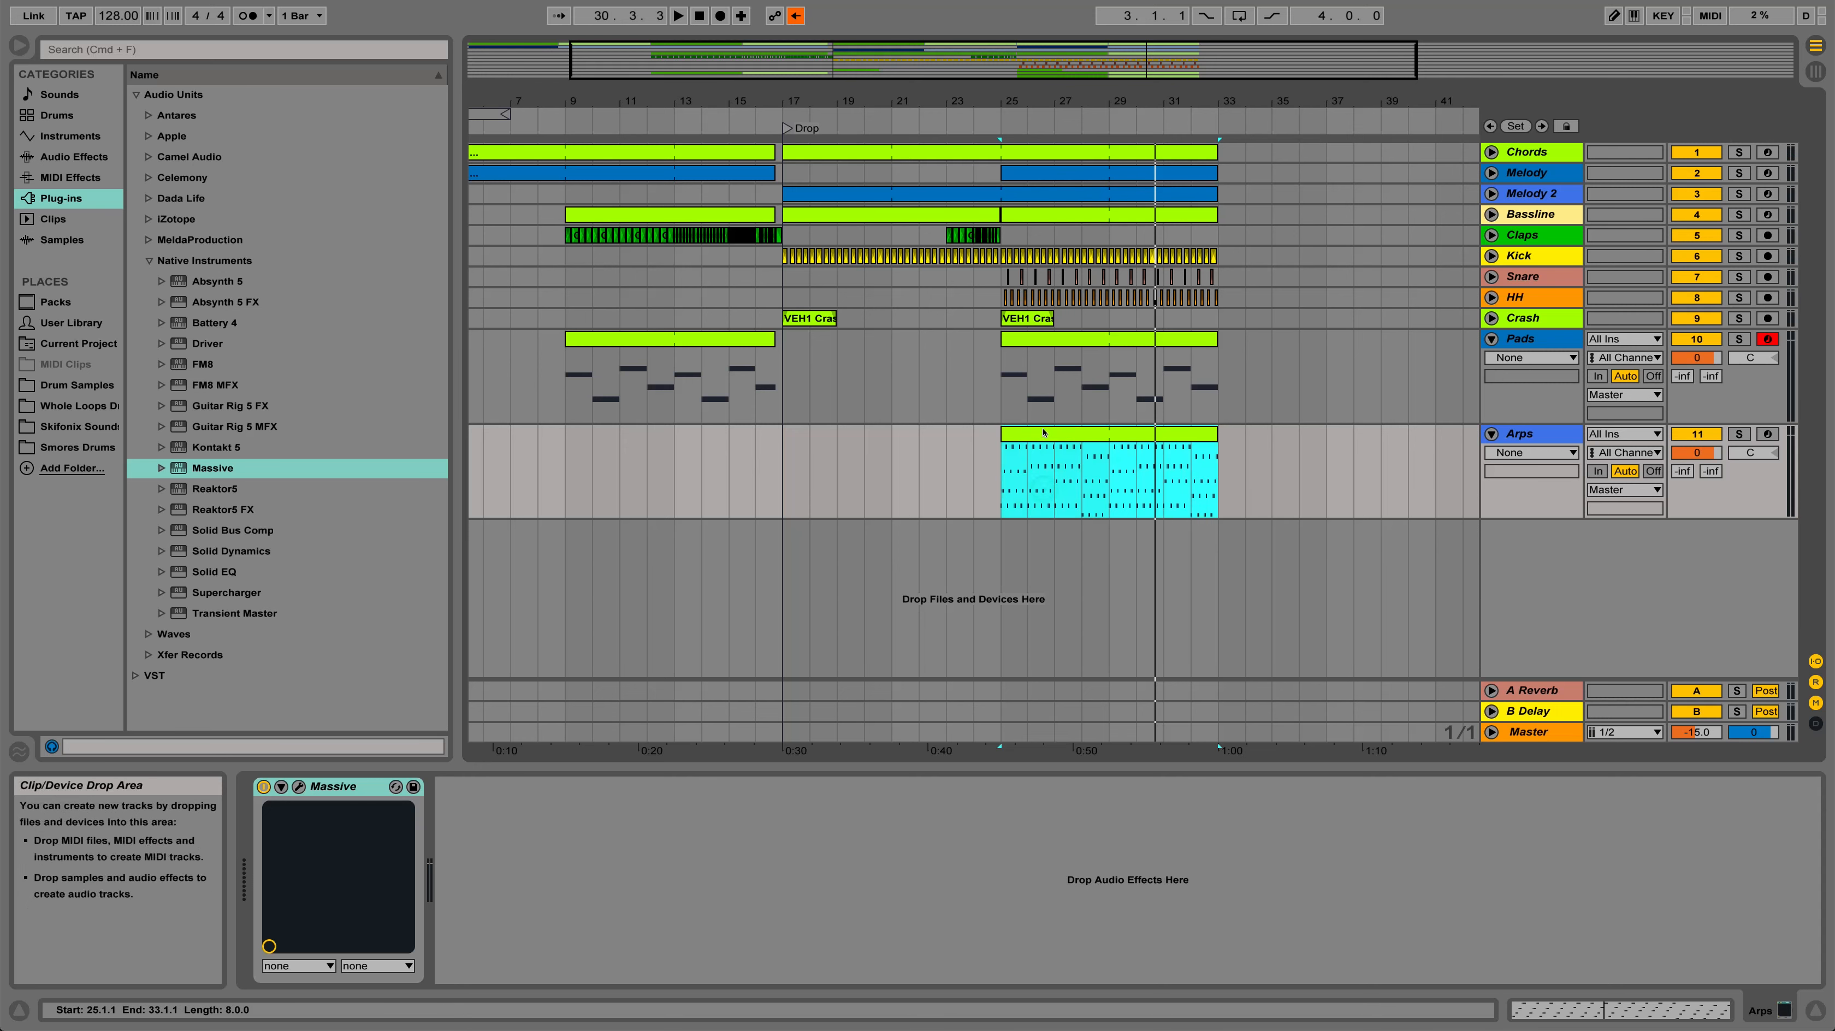
{"action": "left_click_drag", "start_coordinate": [1044, 432], "coordinate": [1274, 433]}
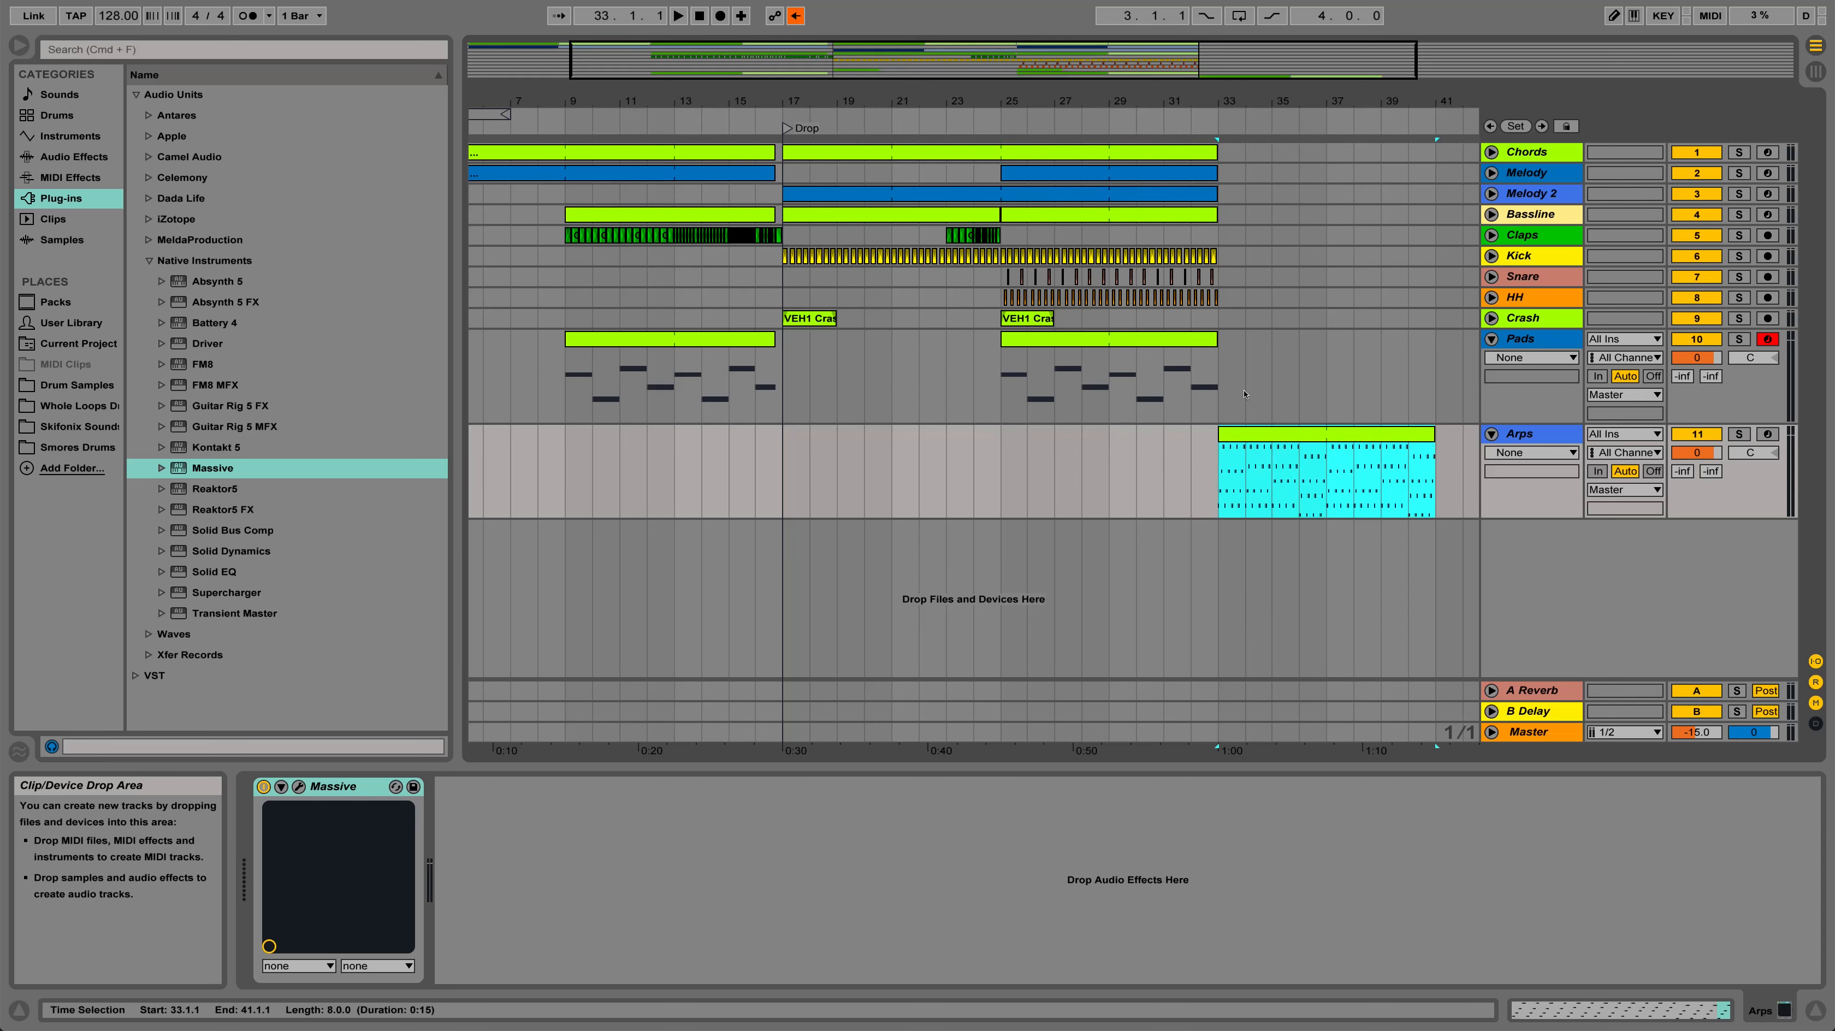
Extend the Pads, Bassline, Chords, Melody and Melody 2 parts from bar 33 to bar 41
{"action": "left_click_drag", "start_coordinate": [1218, 347], "coordinate": [1436, 357]}
{"action": "left_click", "coordinate": [1189, 221]}
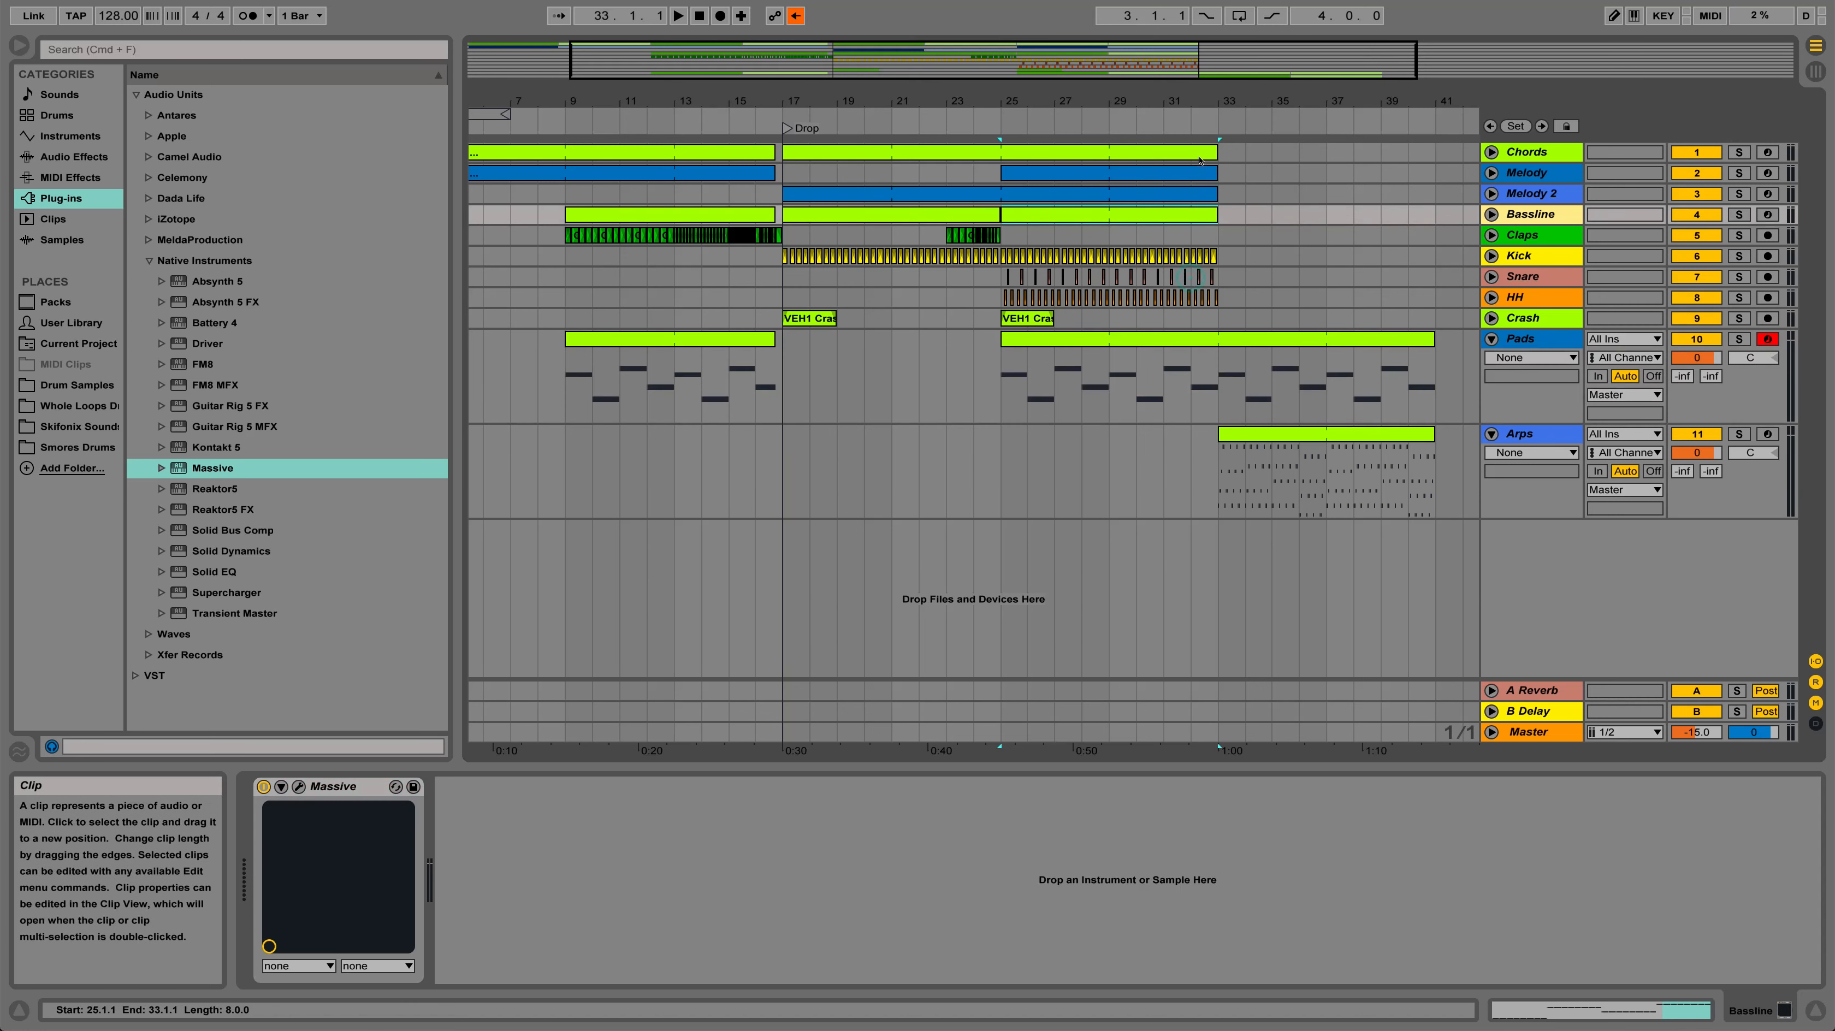
{"action": "left_click", "coordinate": [1200, 156], "text": "shift"}
{"action": "left_click_drag", "start_coordinate": [1214, 152], "coordinate": [1435, 152]}
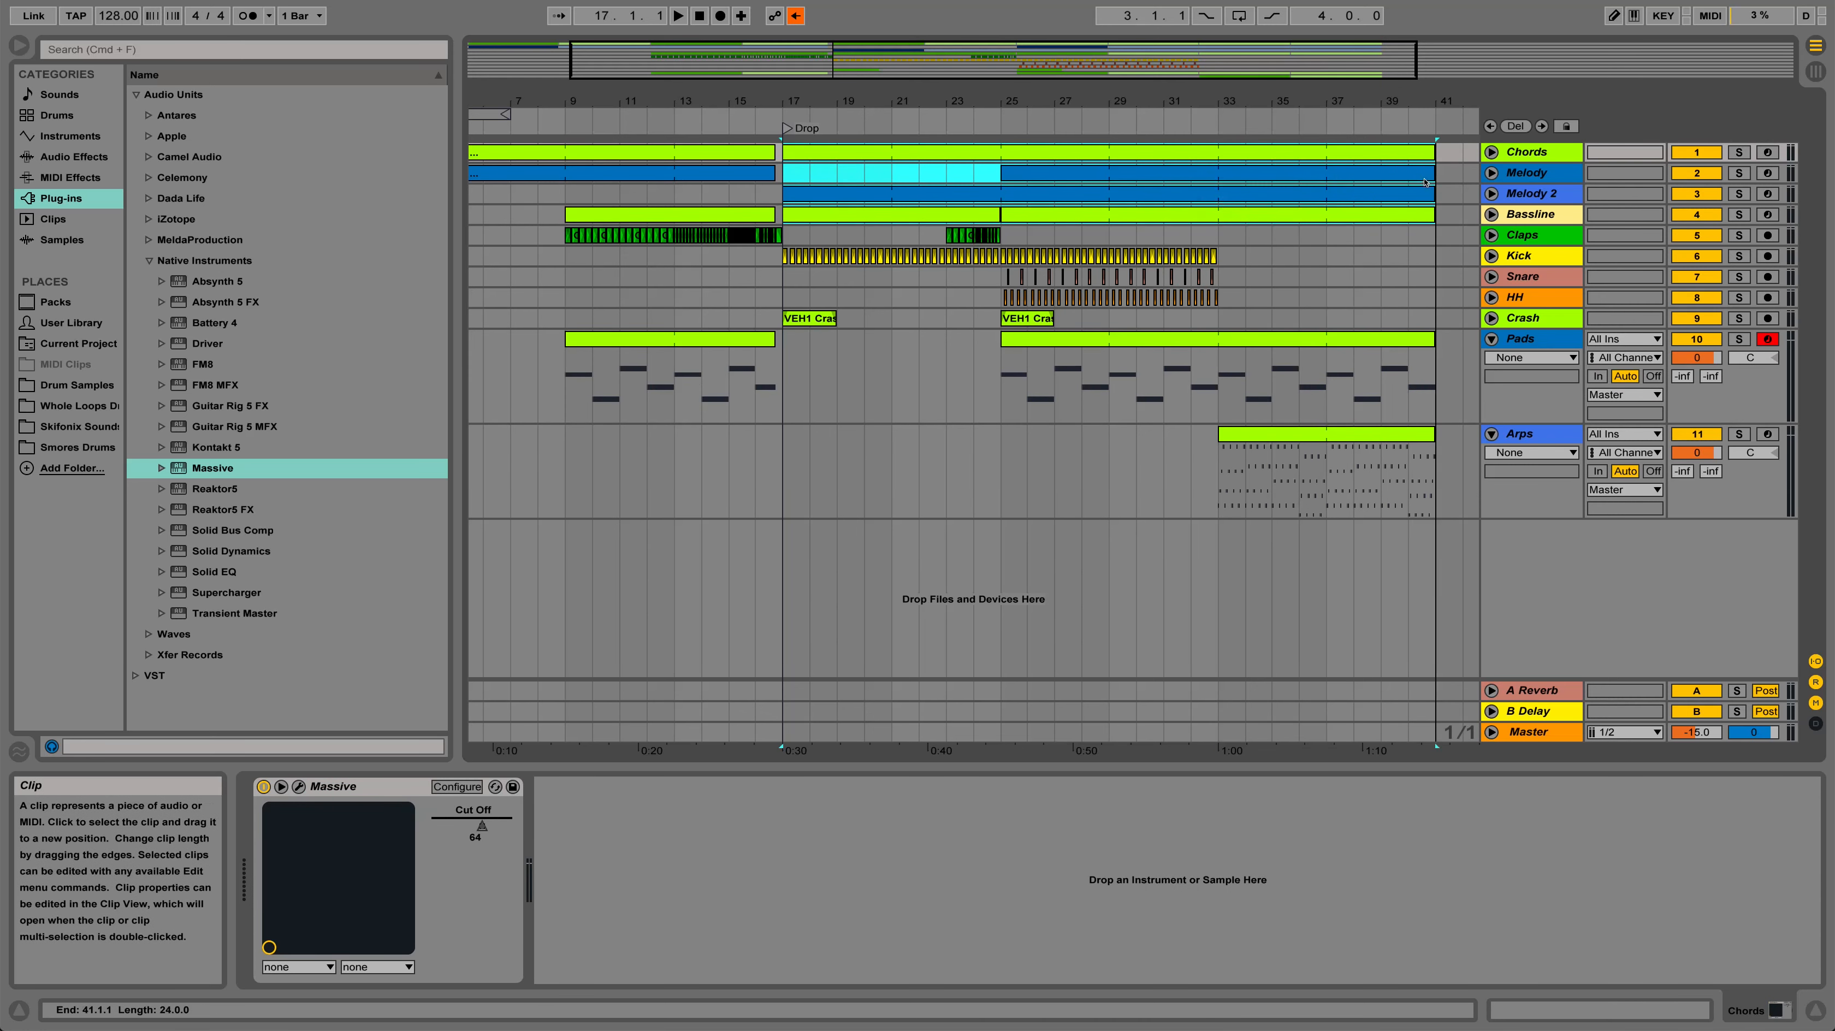
{"action": "left_click_drag", "start_coordinate": [1099, 102], "coordinate": [1099, 155]}
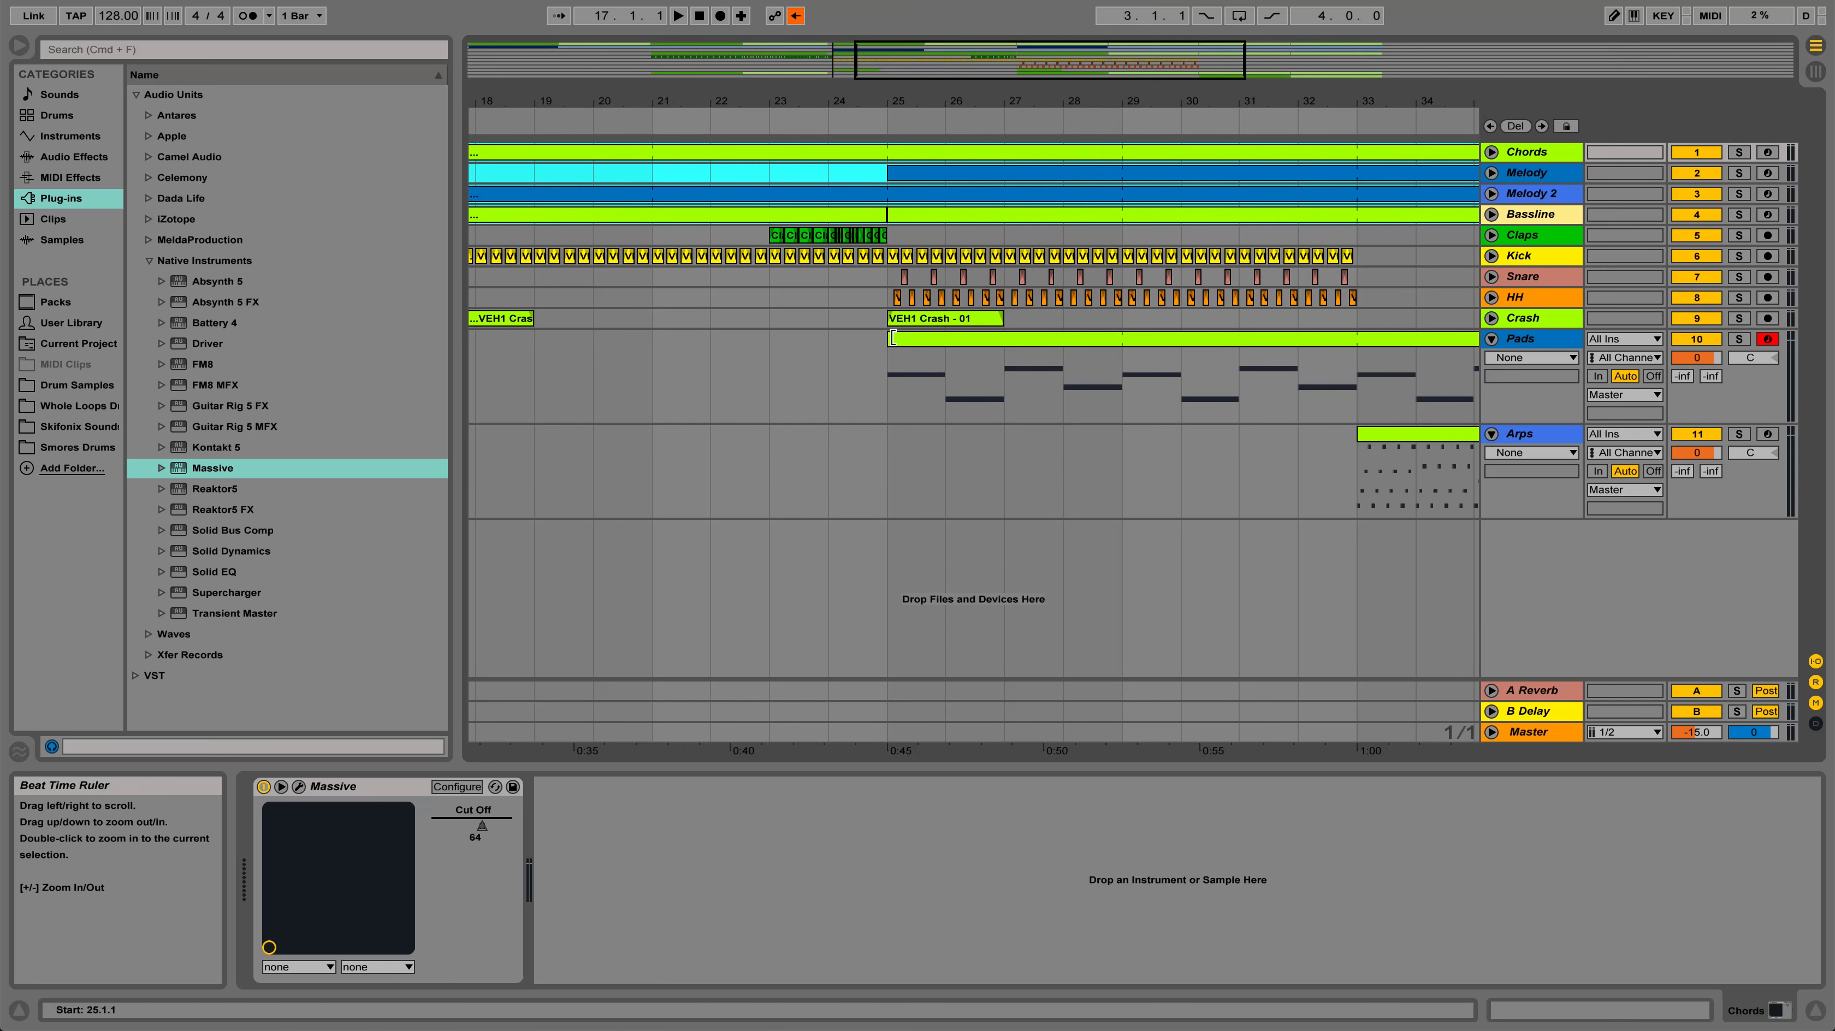
{"action": "left_click", "coordinate": [899, 320]}
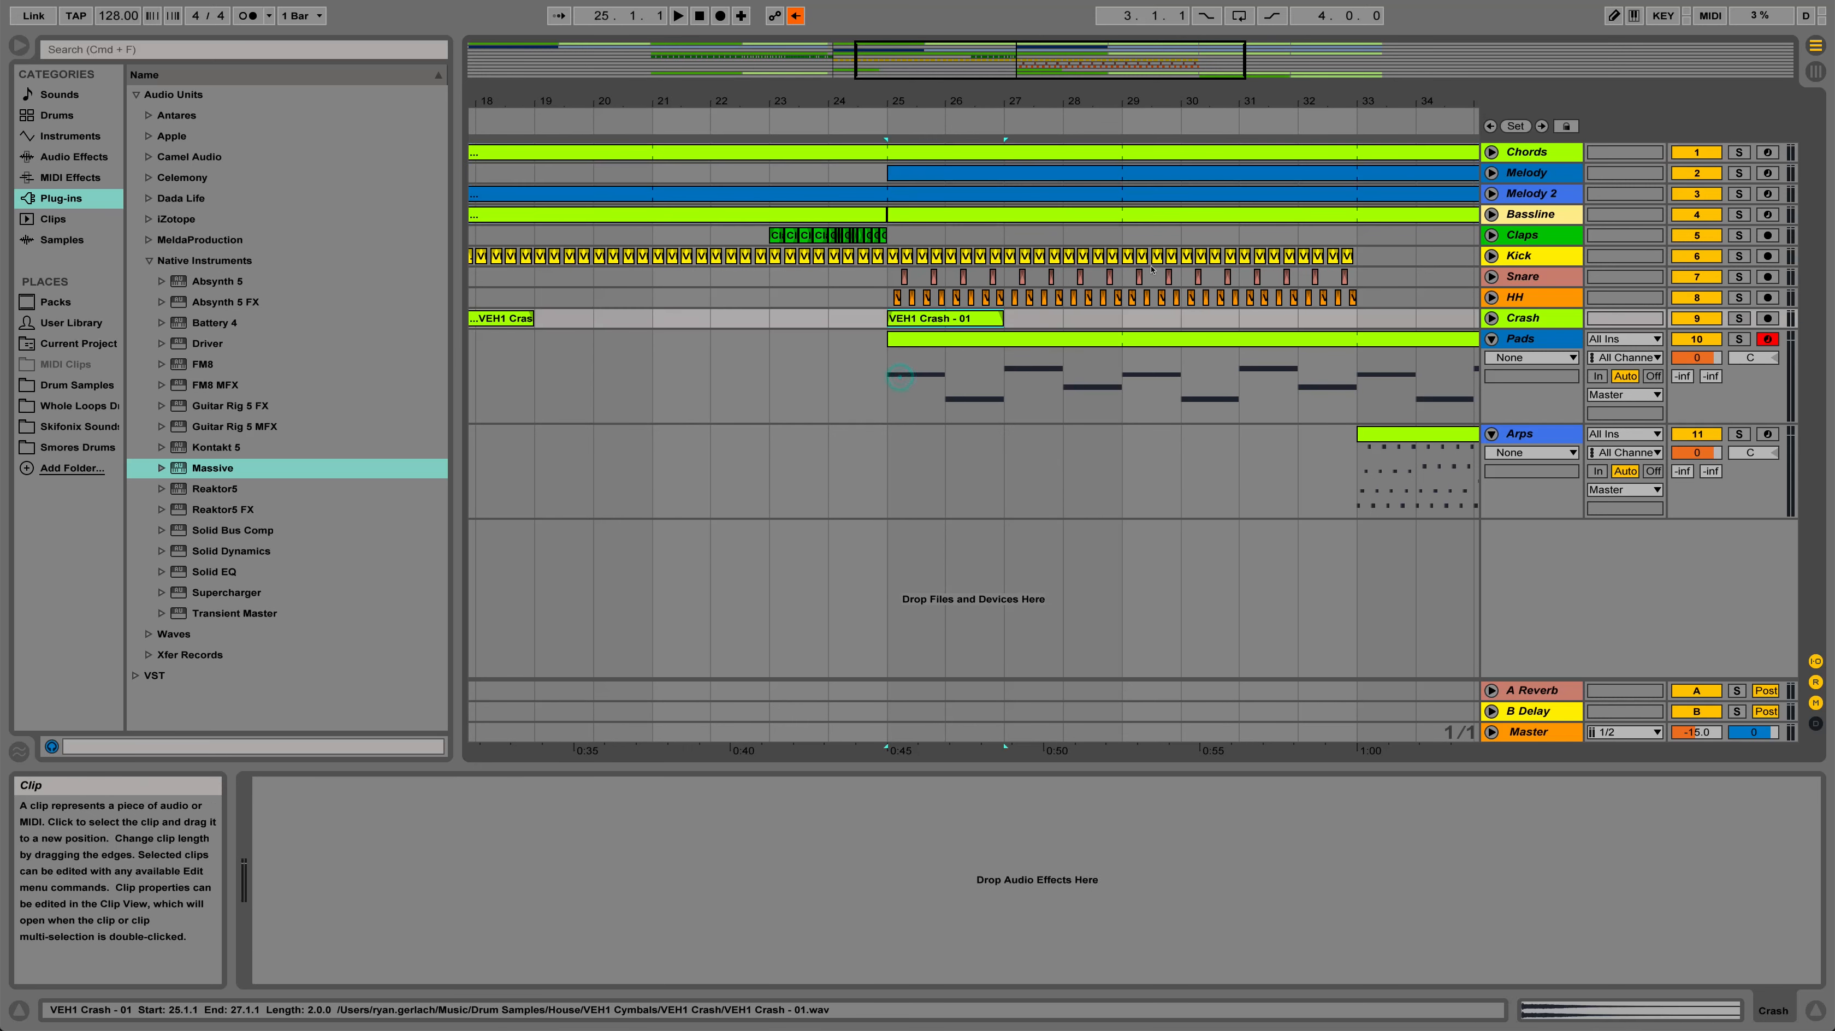
{"action": "left_click", "coordinate": [1353, 256], "text": "shift"}
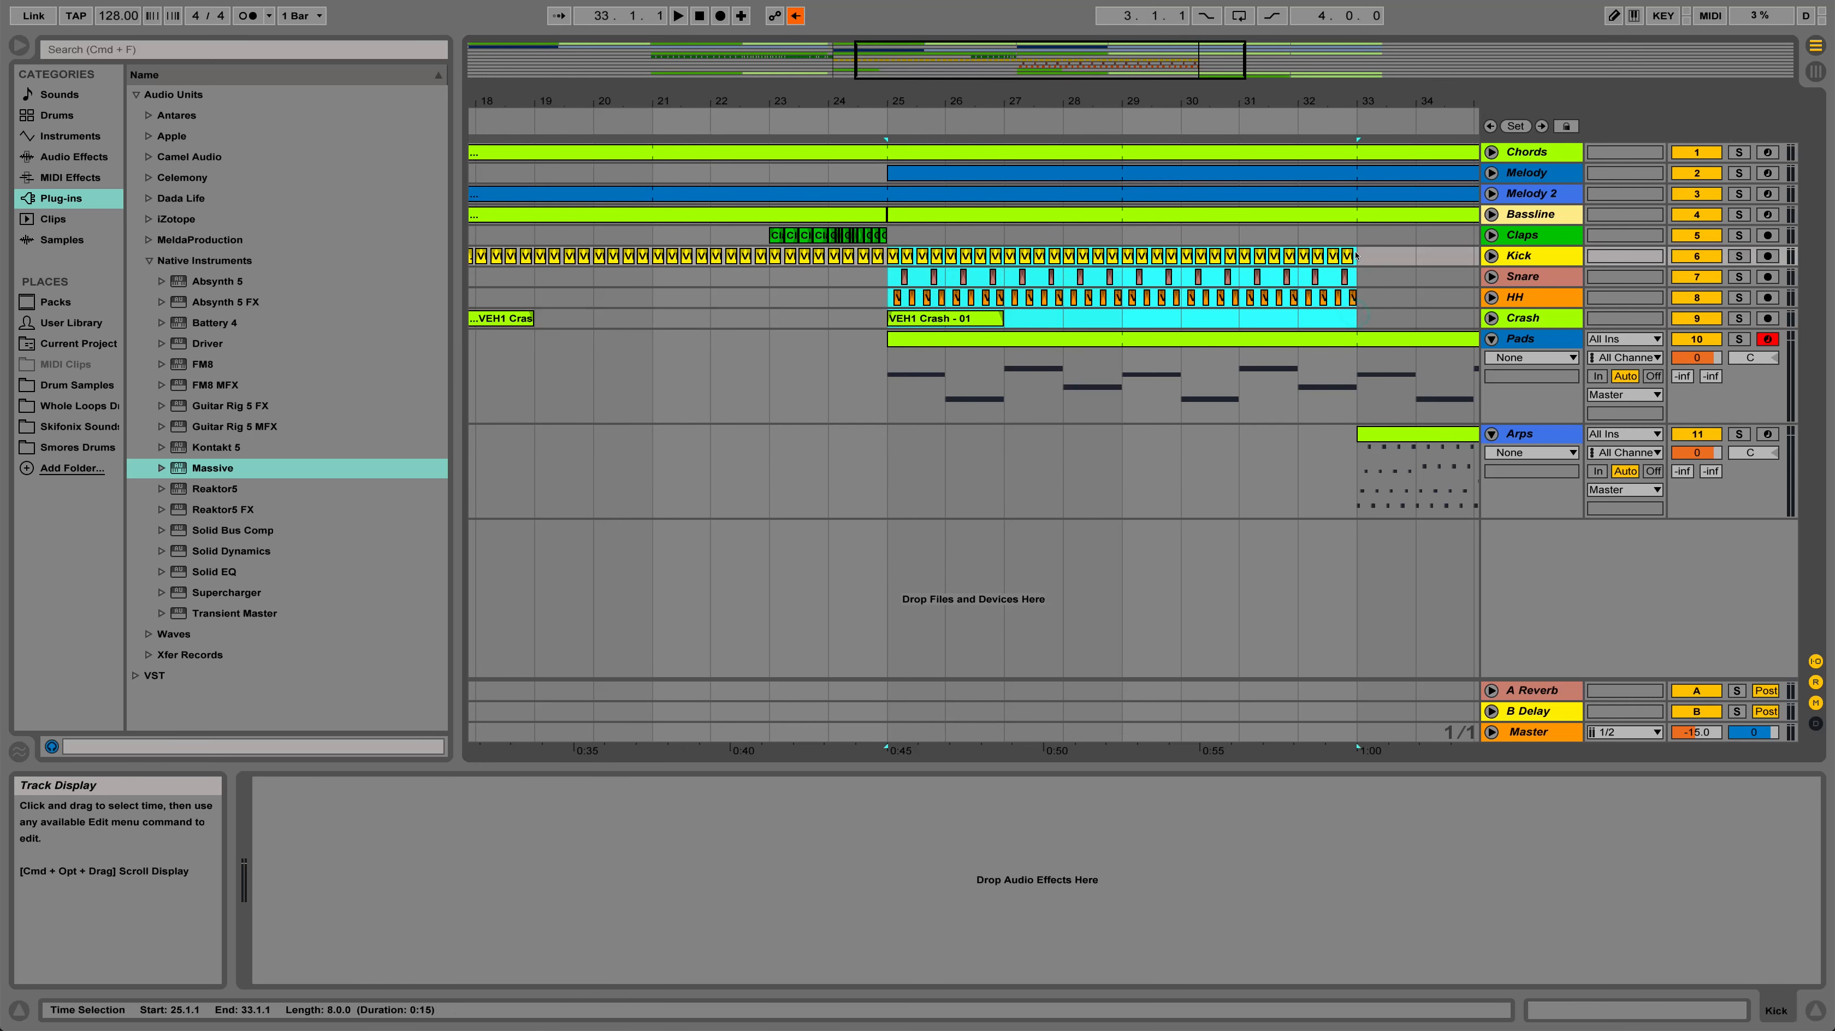
Copy the Kick, Snare, HH and Crash parts from bars 25 to 33 and paste them at bar 33
{"action": "left_click", "coordinate": [886, 274]}
{"action": "key", "text": "space"}
{"action": "mouse_move", "coordinate": [884, 101]}
{"action": "left_mouse_down"}
{"action": "mouse_move", "coordinate": [884, 157]}
{"action": "mouse_move", "coordinate": [751, 119]}
{"action": "mouse_move", "coordinate": [651, 132]}
{"action": "left_mouse_up"}
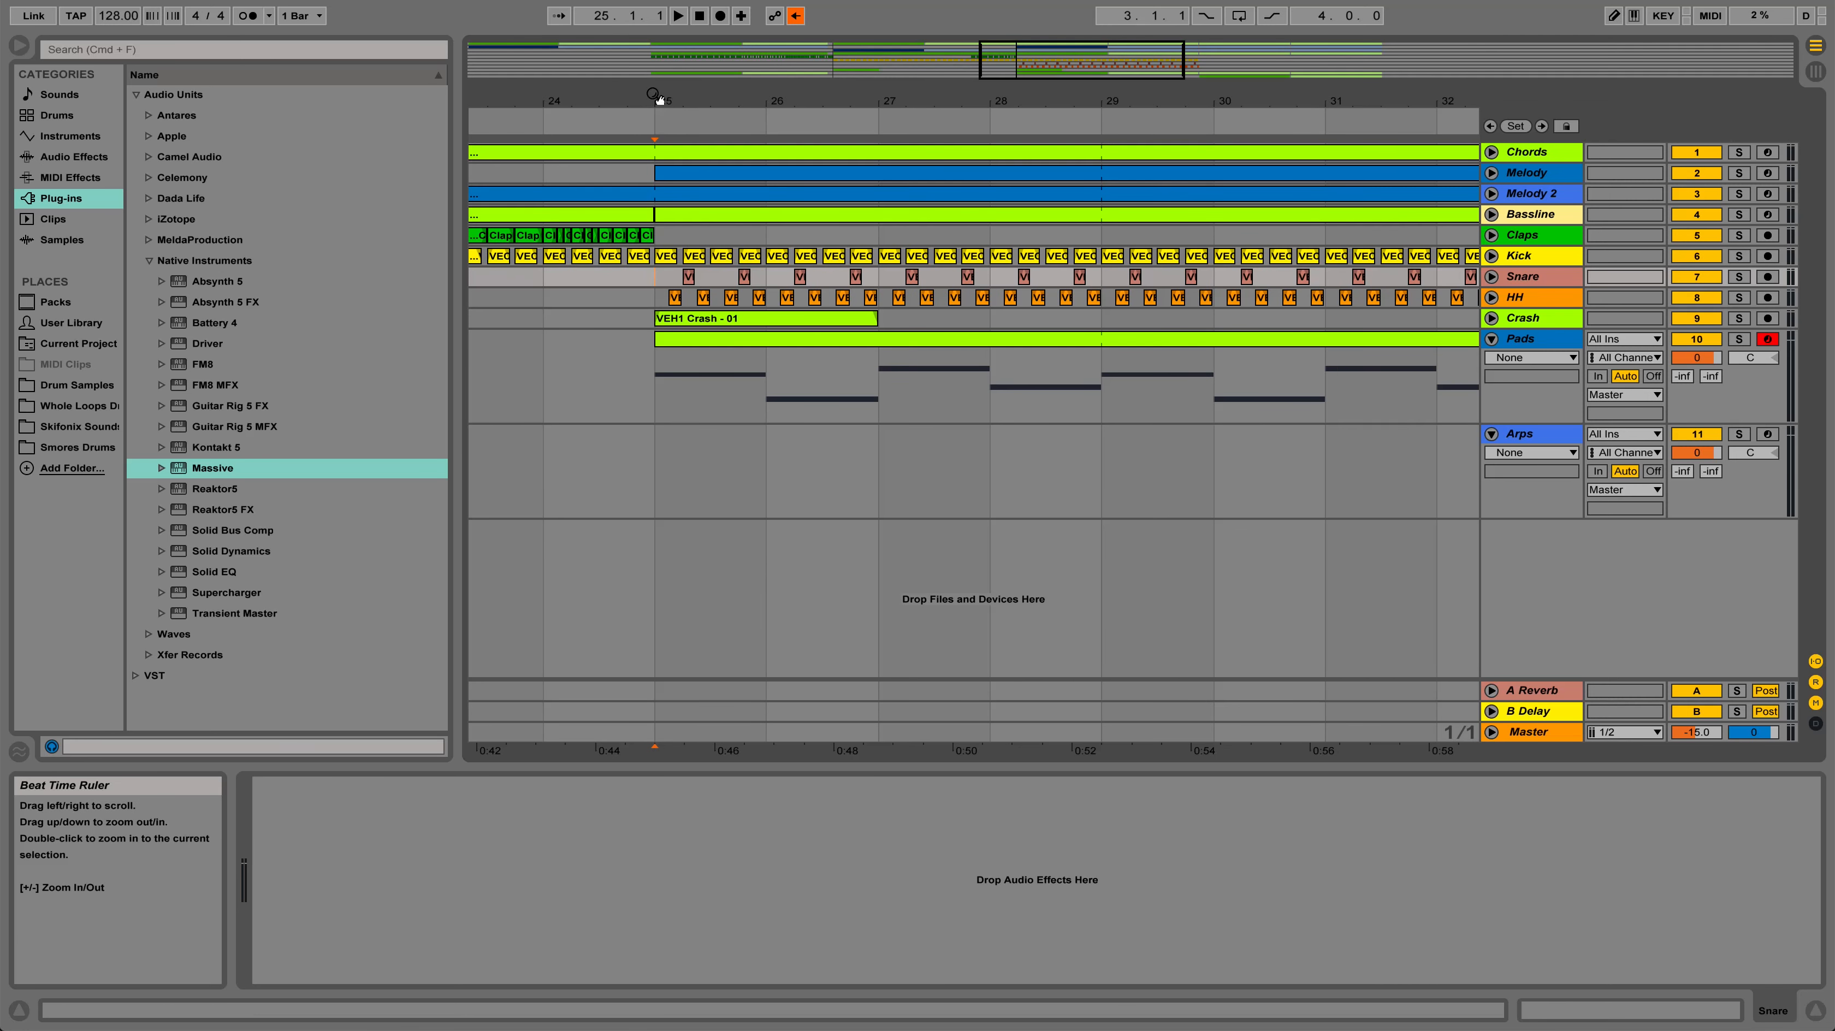
{"action": "left_click_drag", "start_coordinate": [655, 96], "coordinate": [656, 100]}
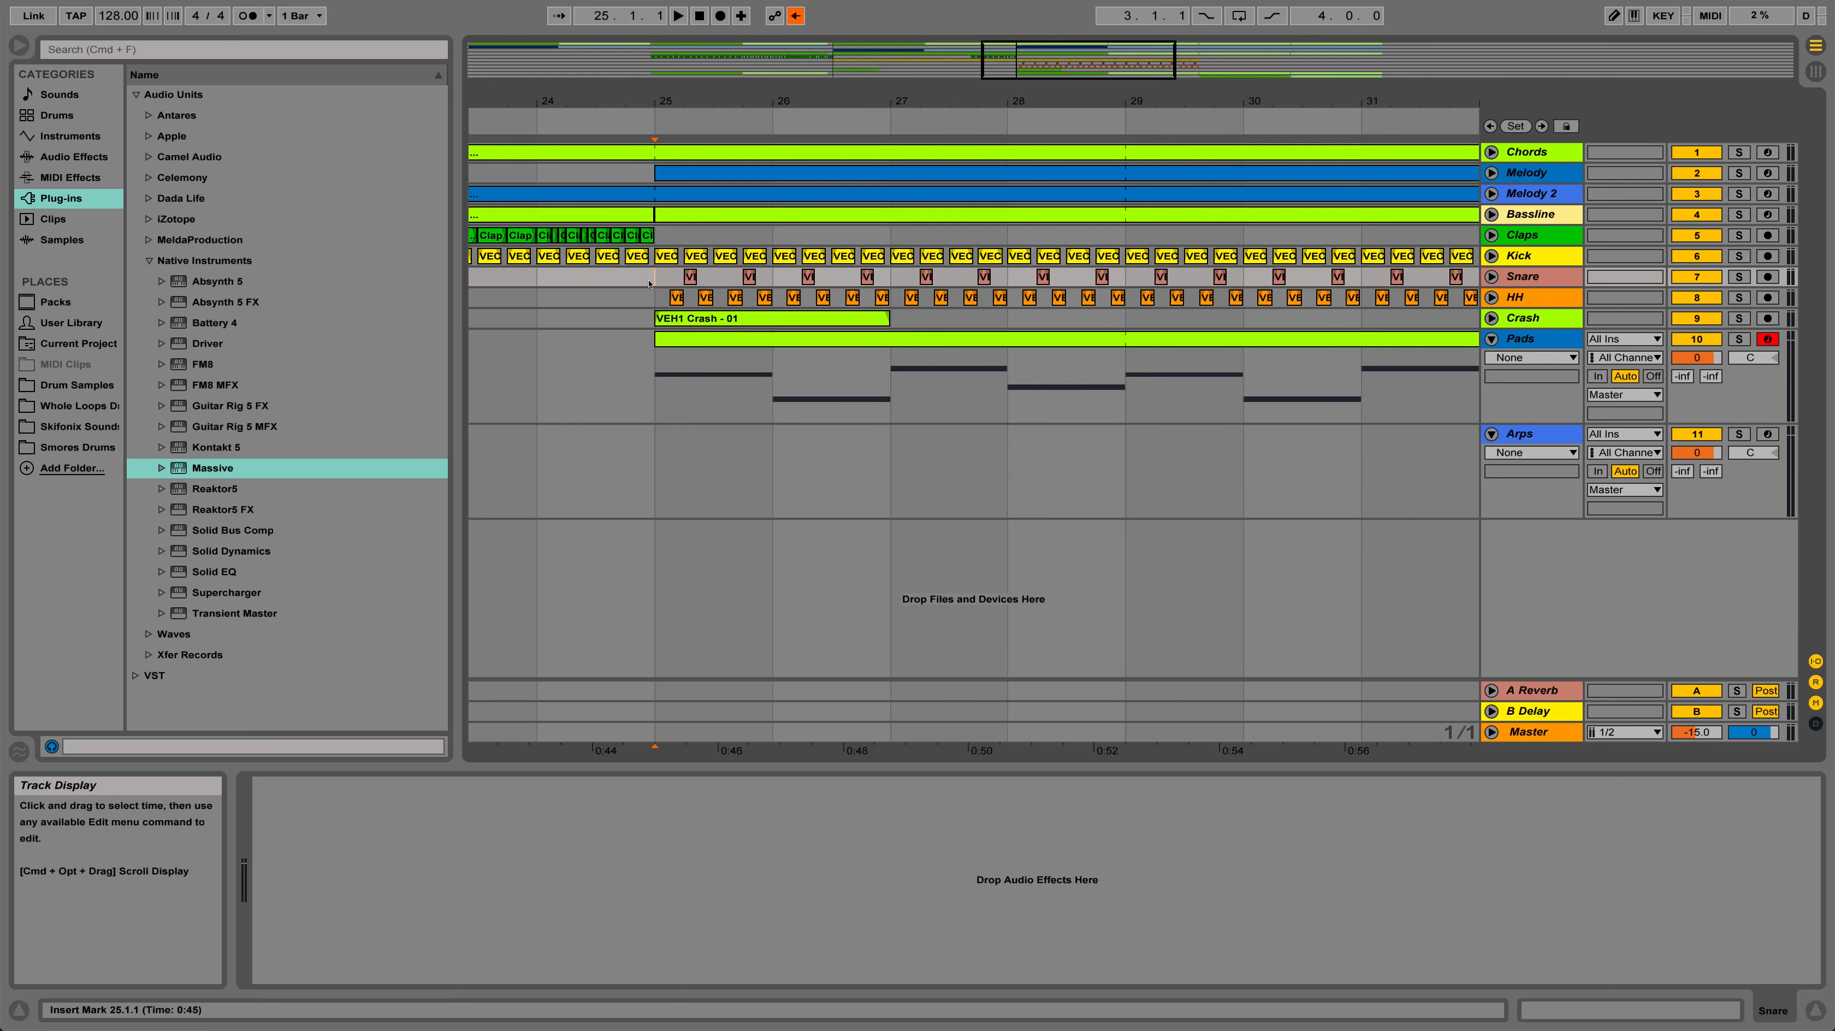
{"action": "left_click_drag", "start_coordinate": [1022, 93], "coordinate": [831, 101]}
{"action": "left_click", "coordinate": [1382, 313], "text": "shift"}
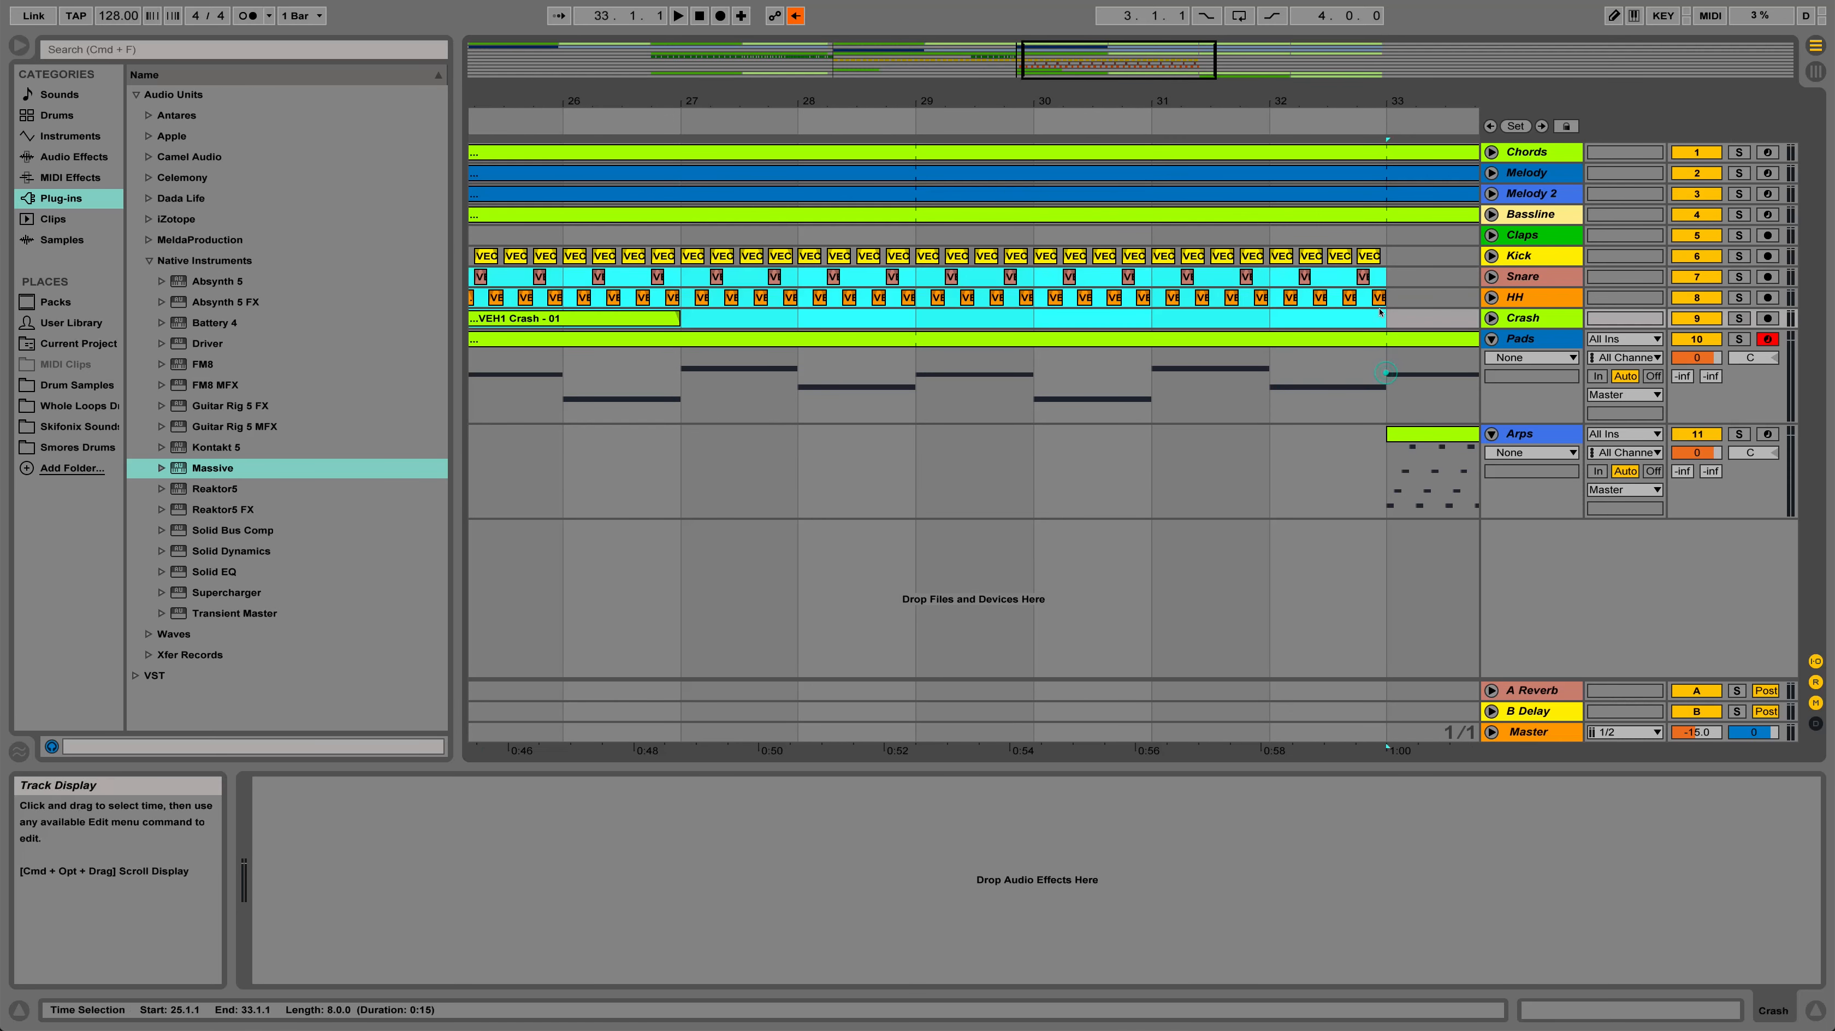
{"action": "left_click", "coordinate": [1382, 252], "text": "shift"}
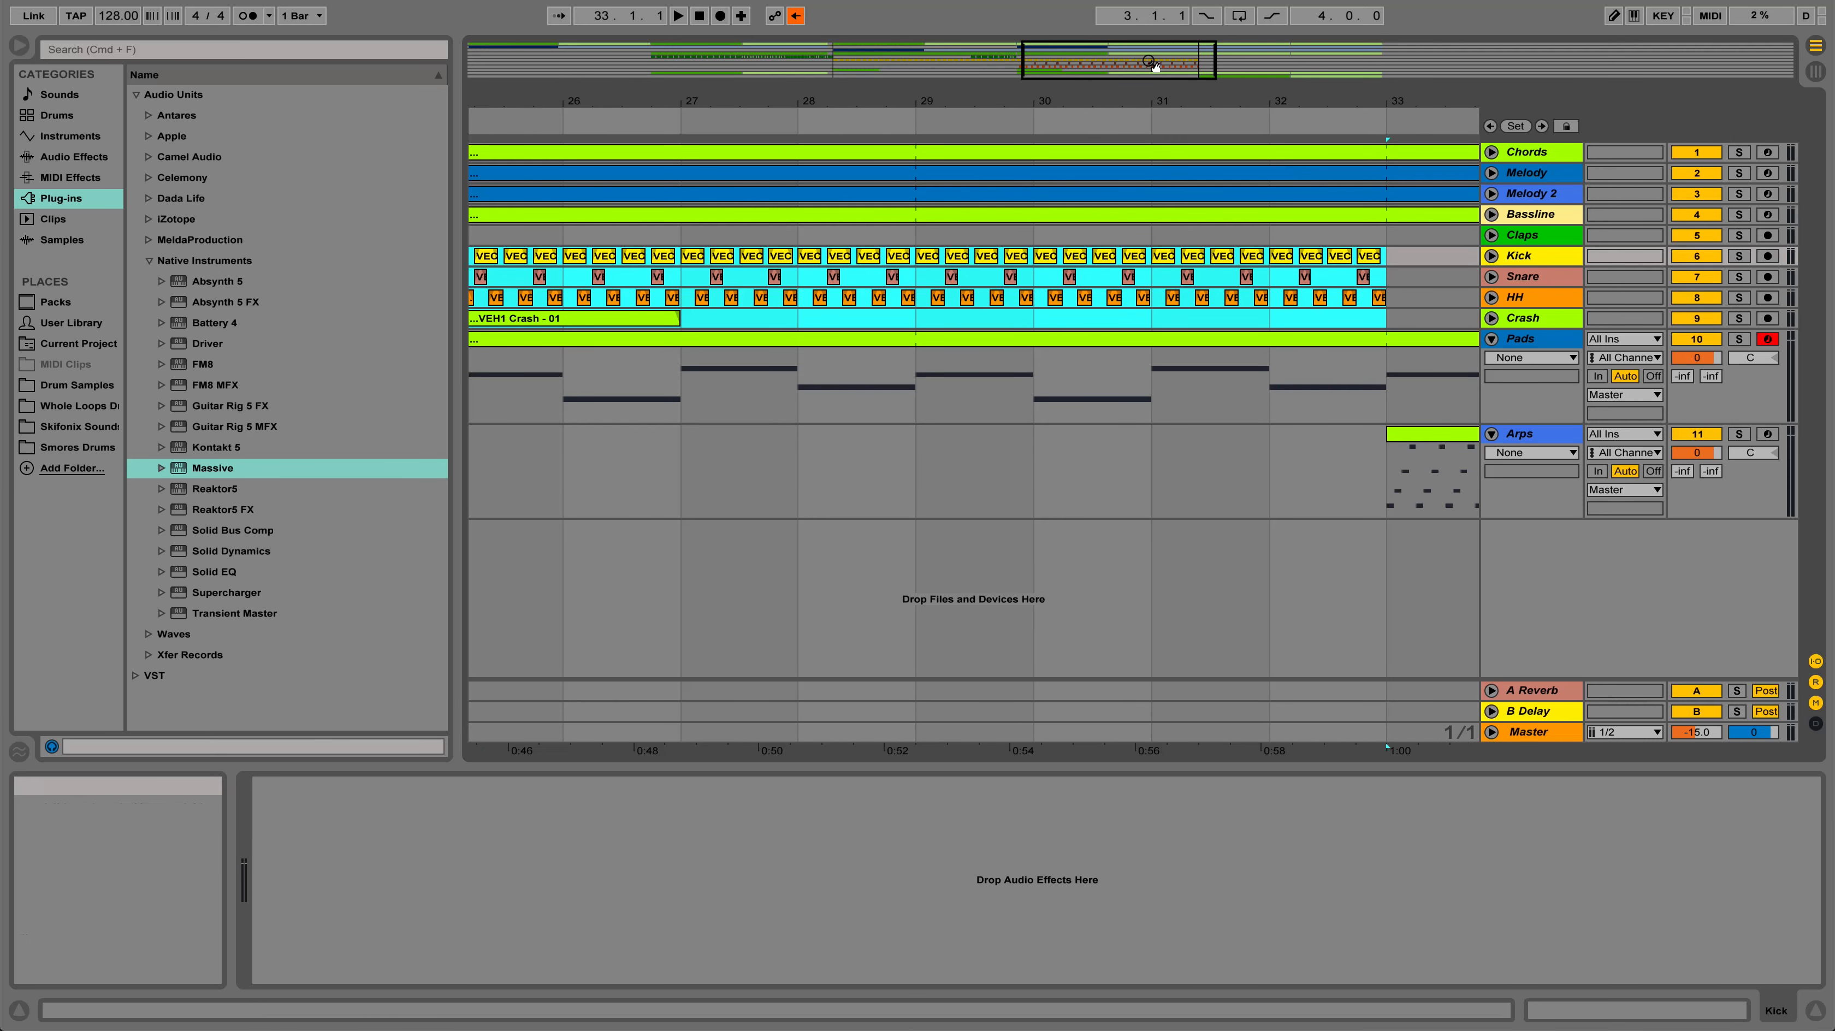
{"action": "left_click_drag", "start_coordinate": [1090, 106], "coordinate": [1269, 101]}
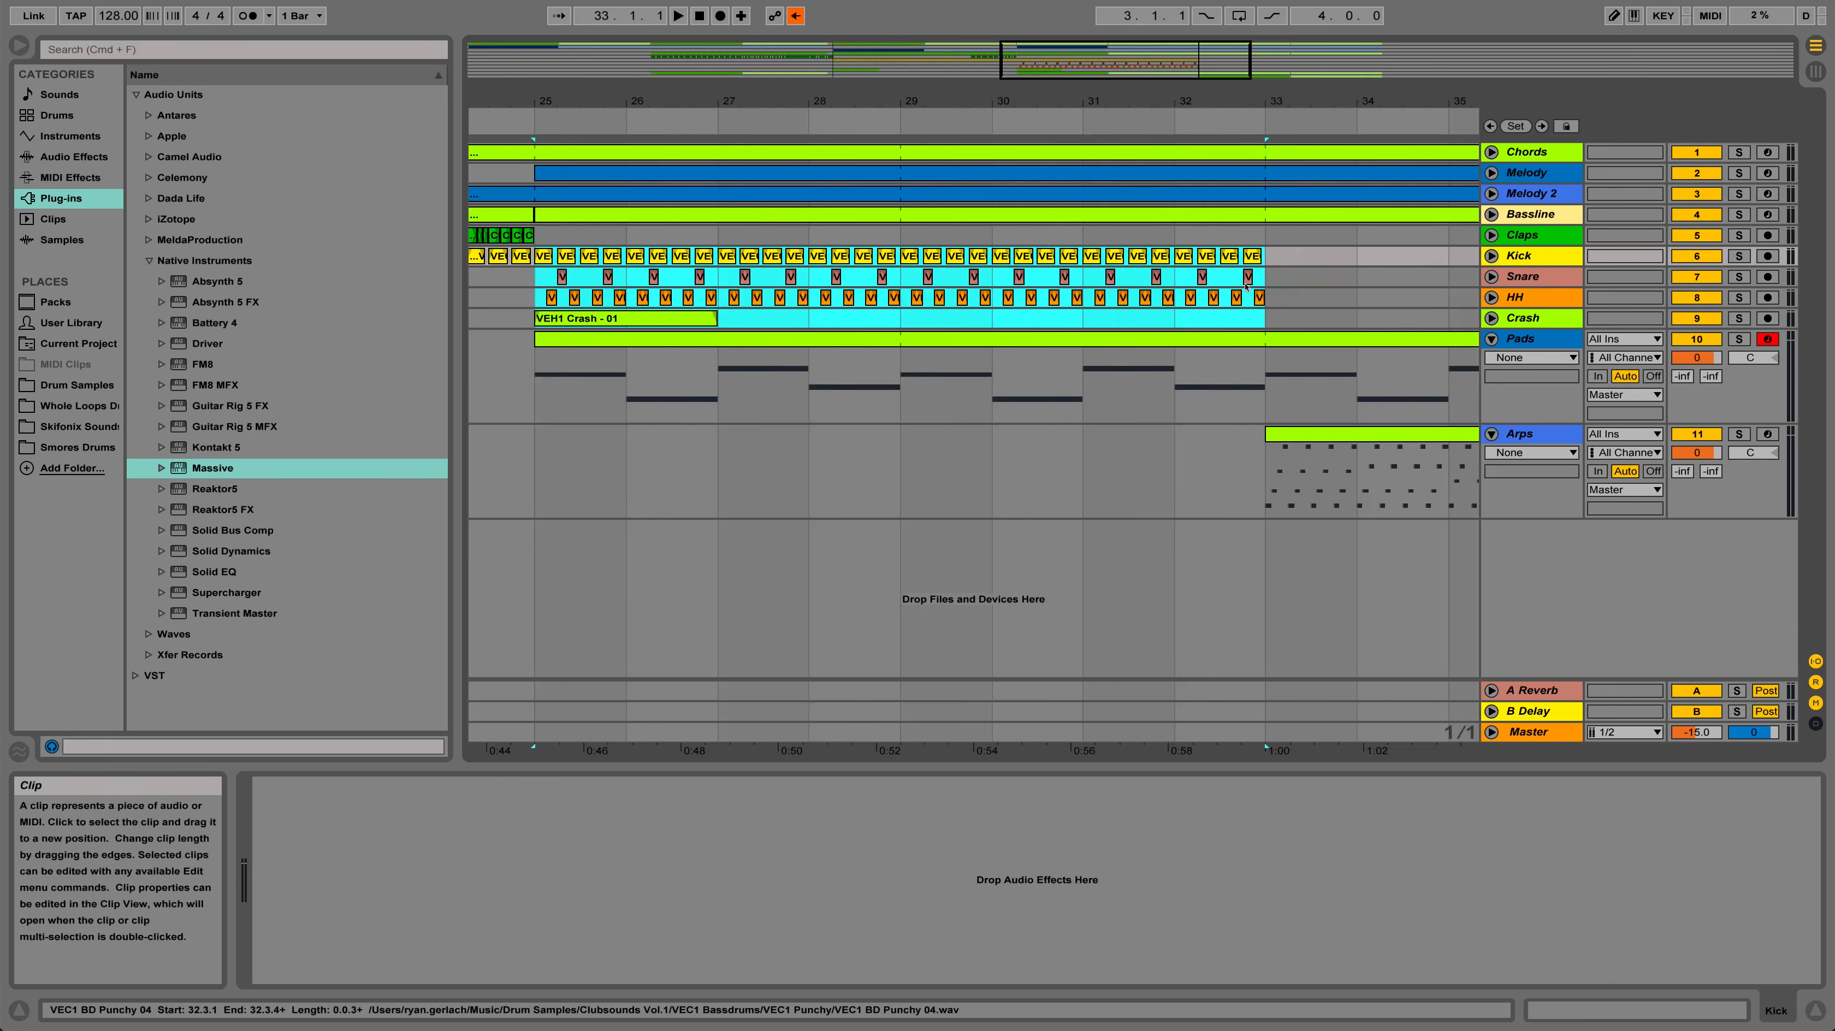
{"action": "right_click", "coordinate": [1246, 313]}
{"action": "left_click", "coordinate": [1263, 337]}
{"action": "left_click_drag", "start_coordinate": [1263, 329], "coordinate": [1265, 267]}
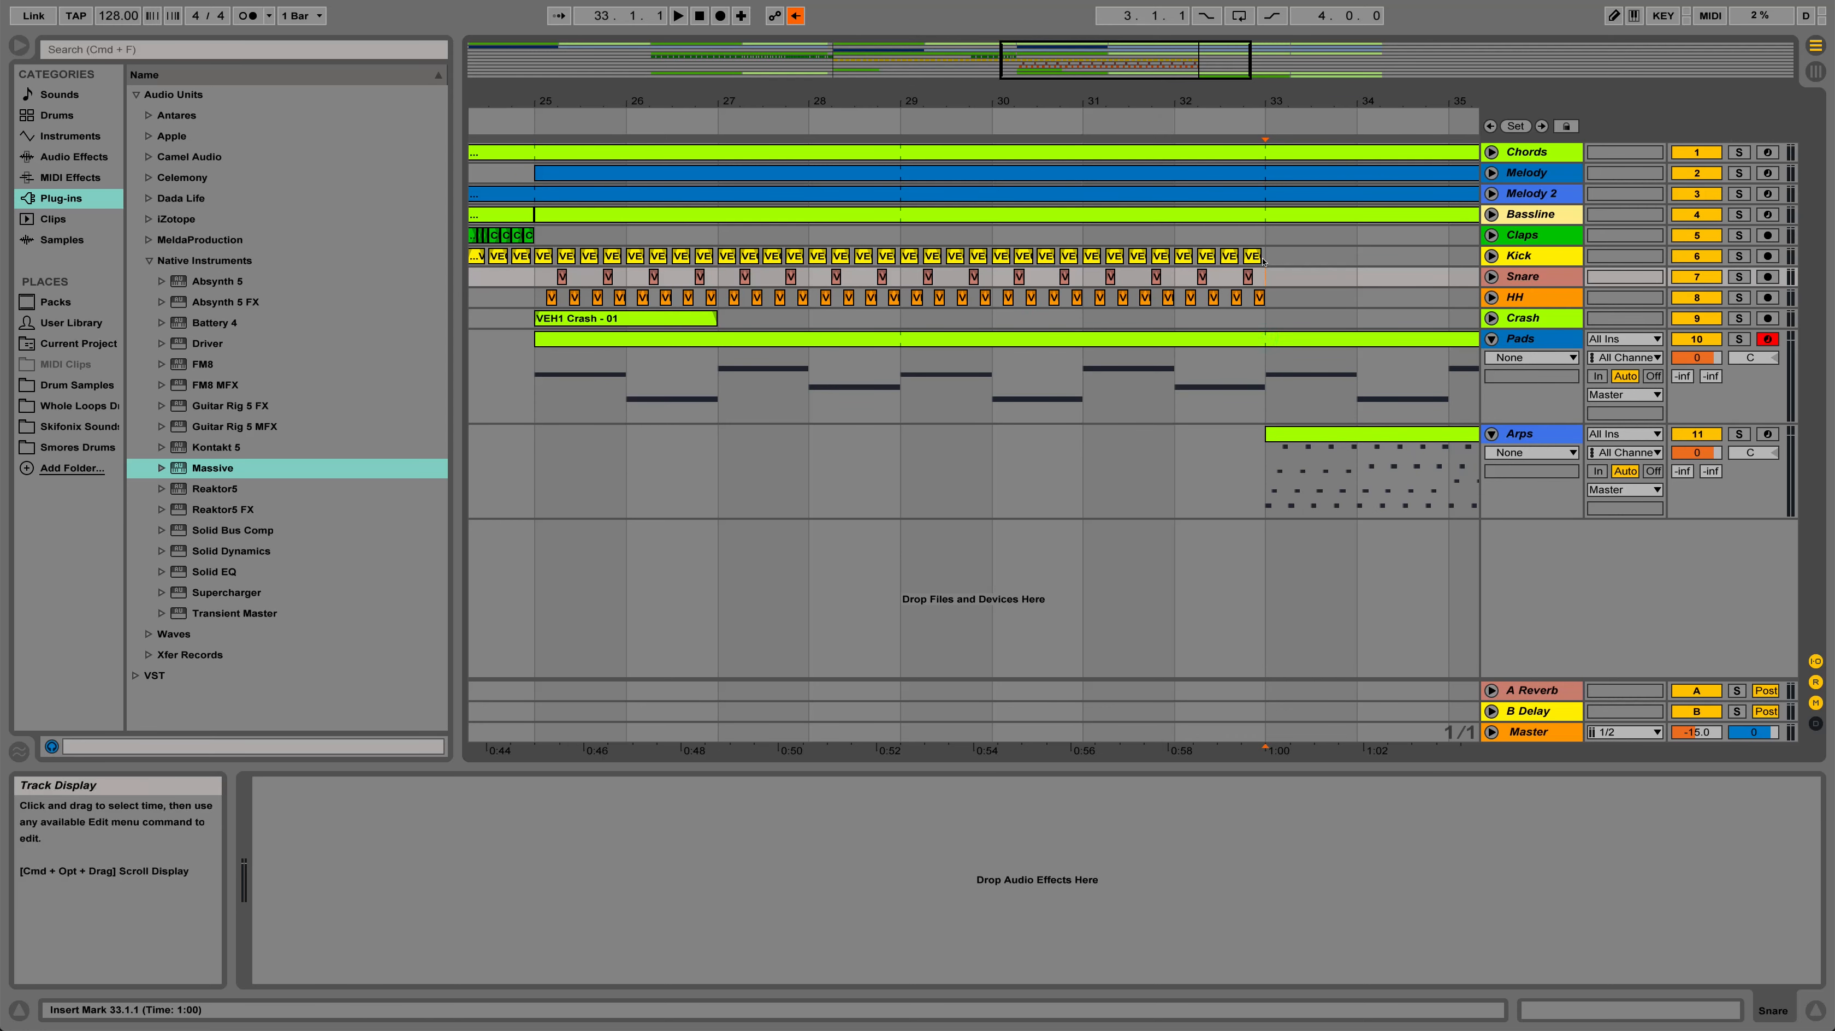
{"action": "right_click", "coordinate": [1268, 262]}
{"action": "left_click", "coordinate": [1315, 273]}
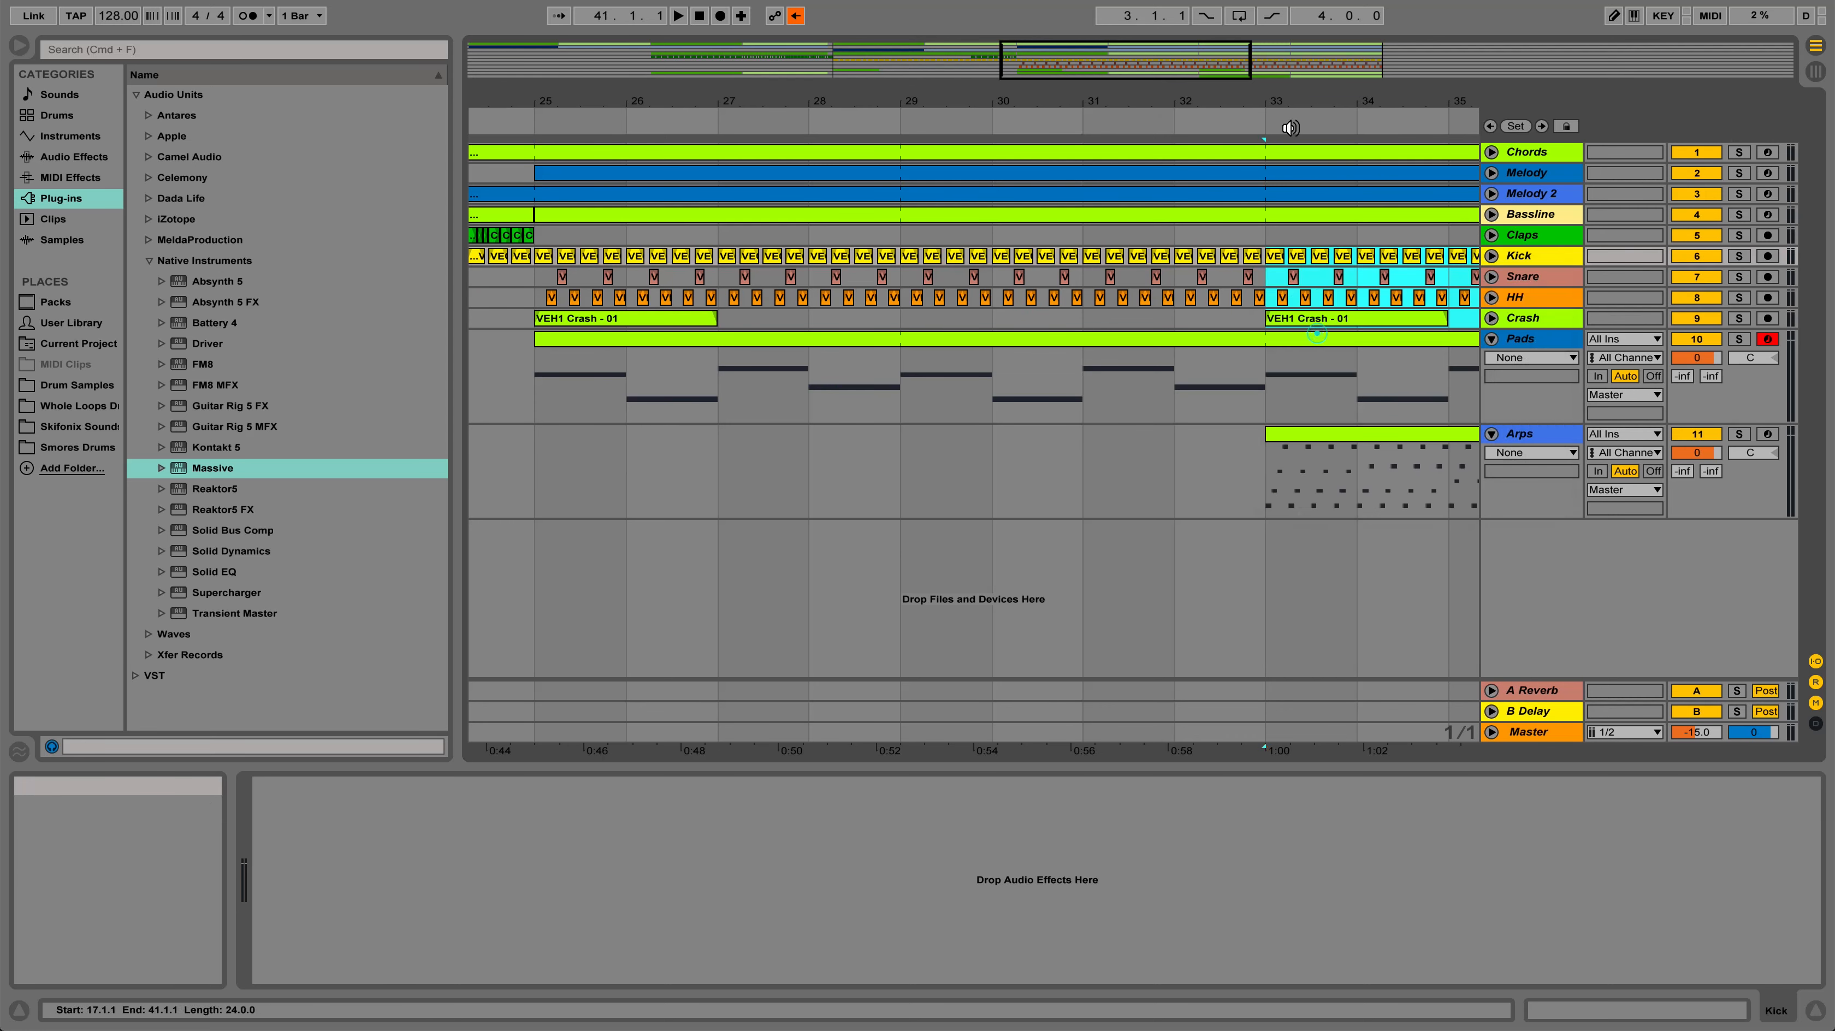
Review the Pads gap between bars 17 and 25, the Pads part from bar 25 and the Arps clip at bar 33
{"action": "left_click_drag", "start_coordinate": [1282, 111], "coordinate": [1294, 91]}
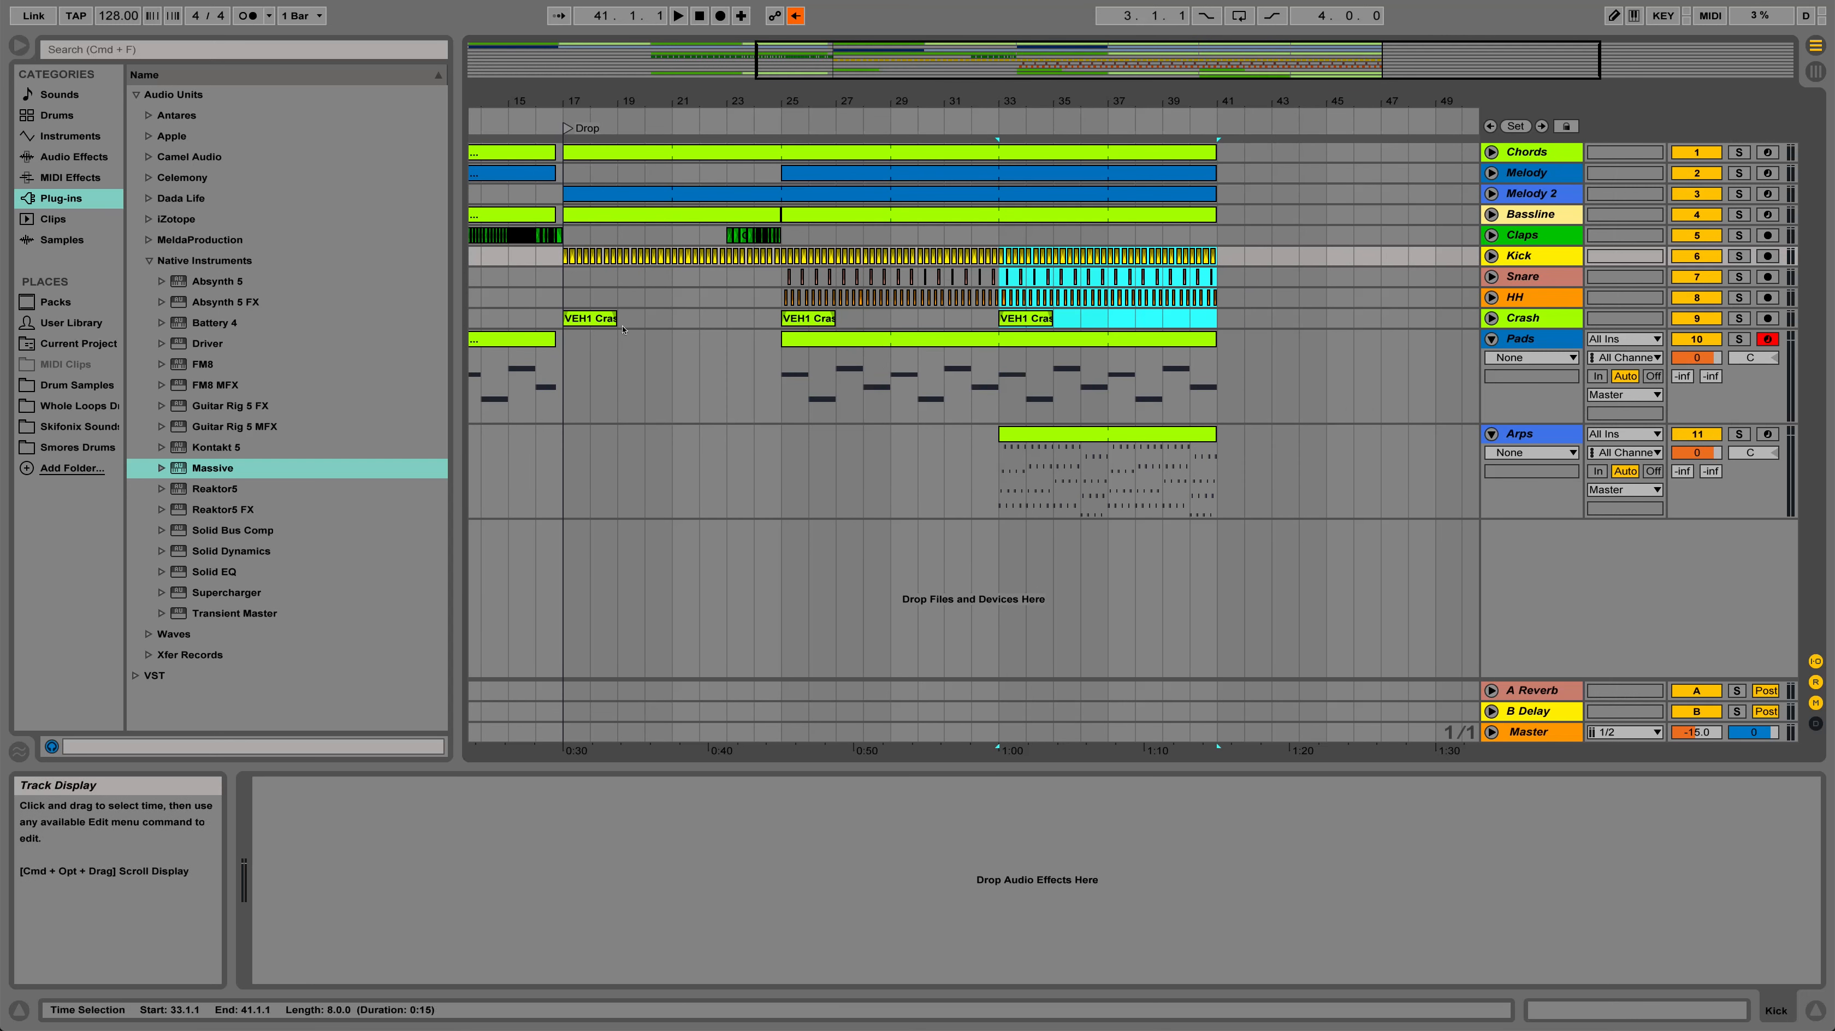
{"action": "left_click_drag", "start_coordinate": [563, 392], "coordinate": [781, 404]}
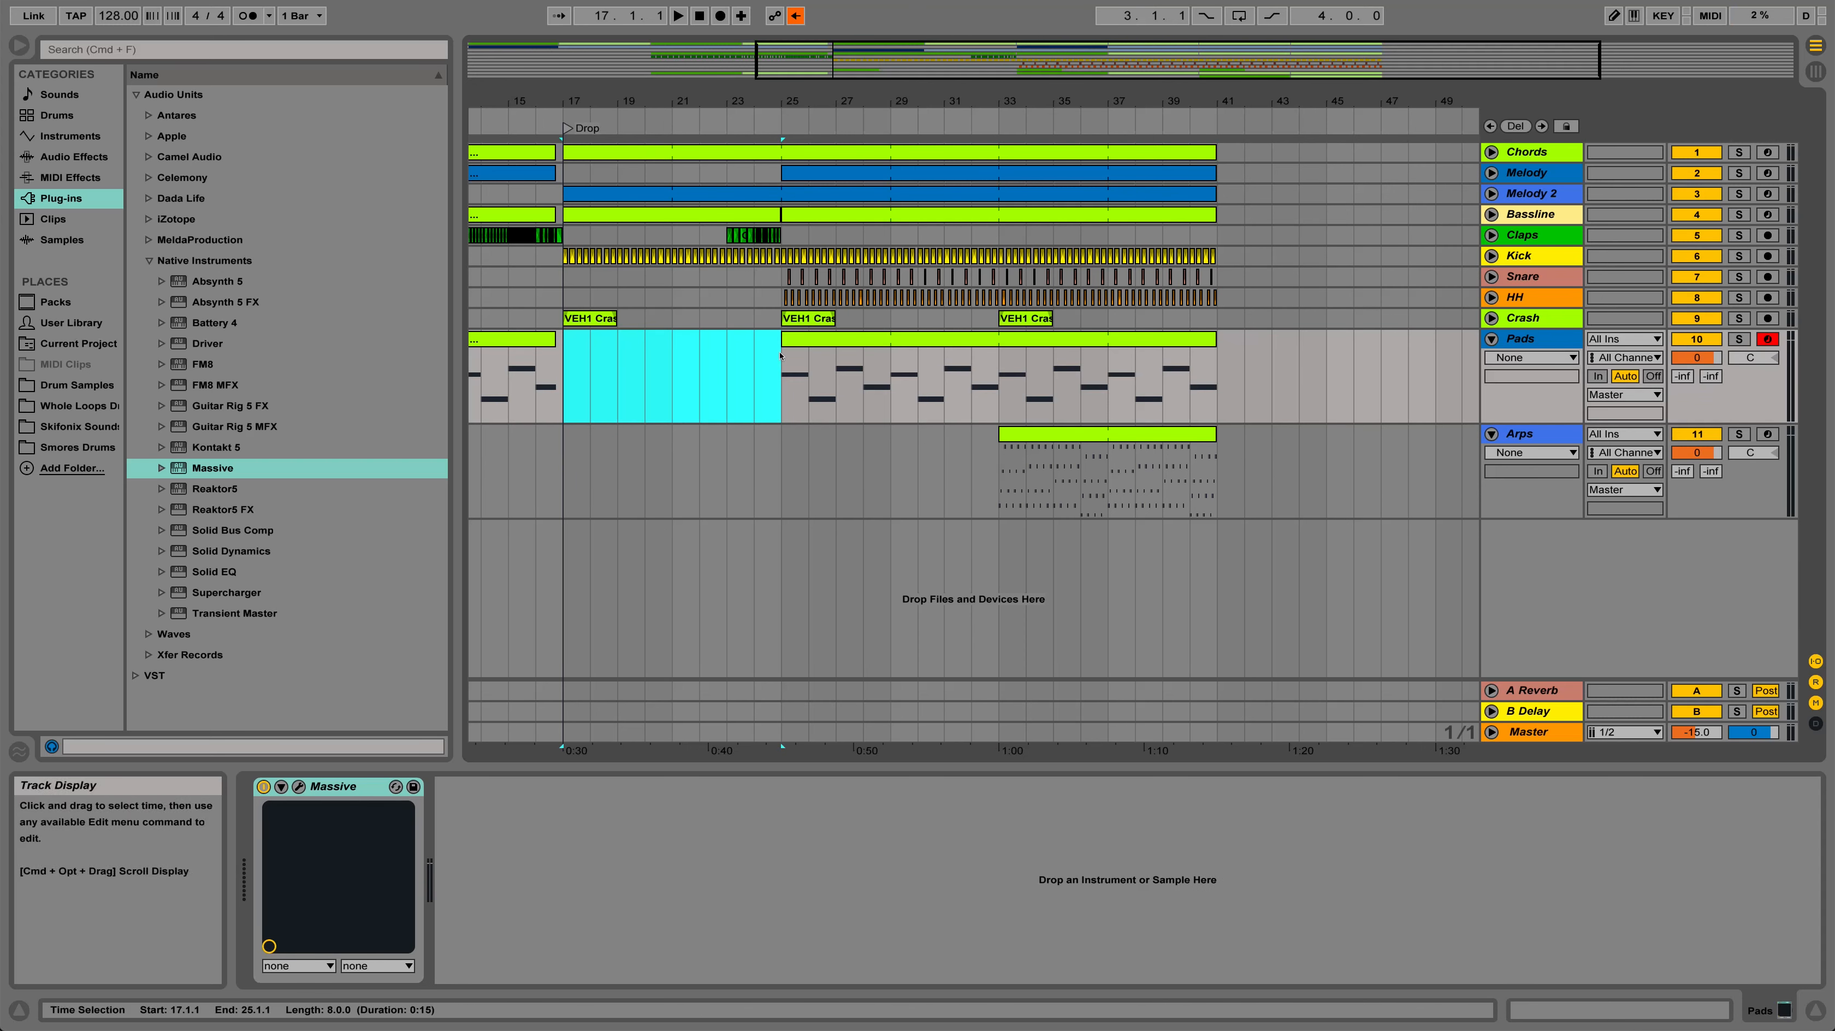
{"action": "left_click", "coordinate": [803, 342]}
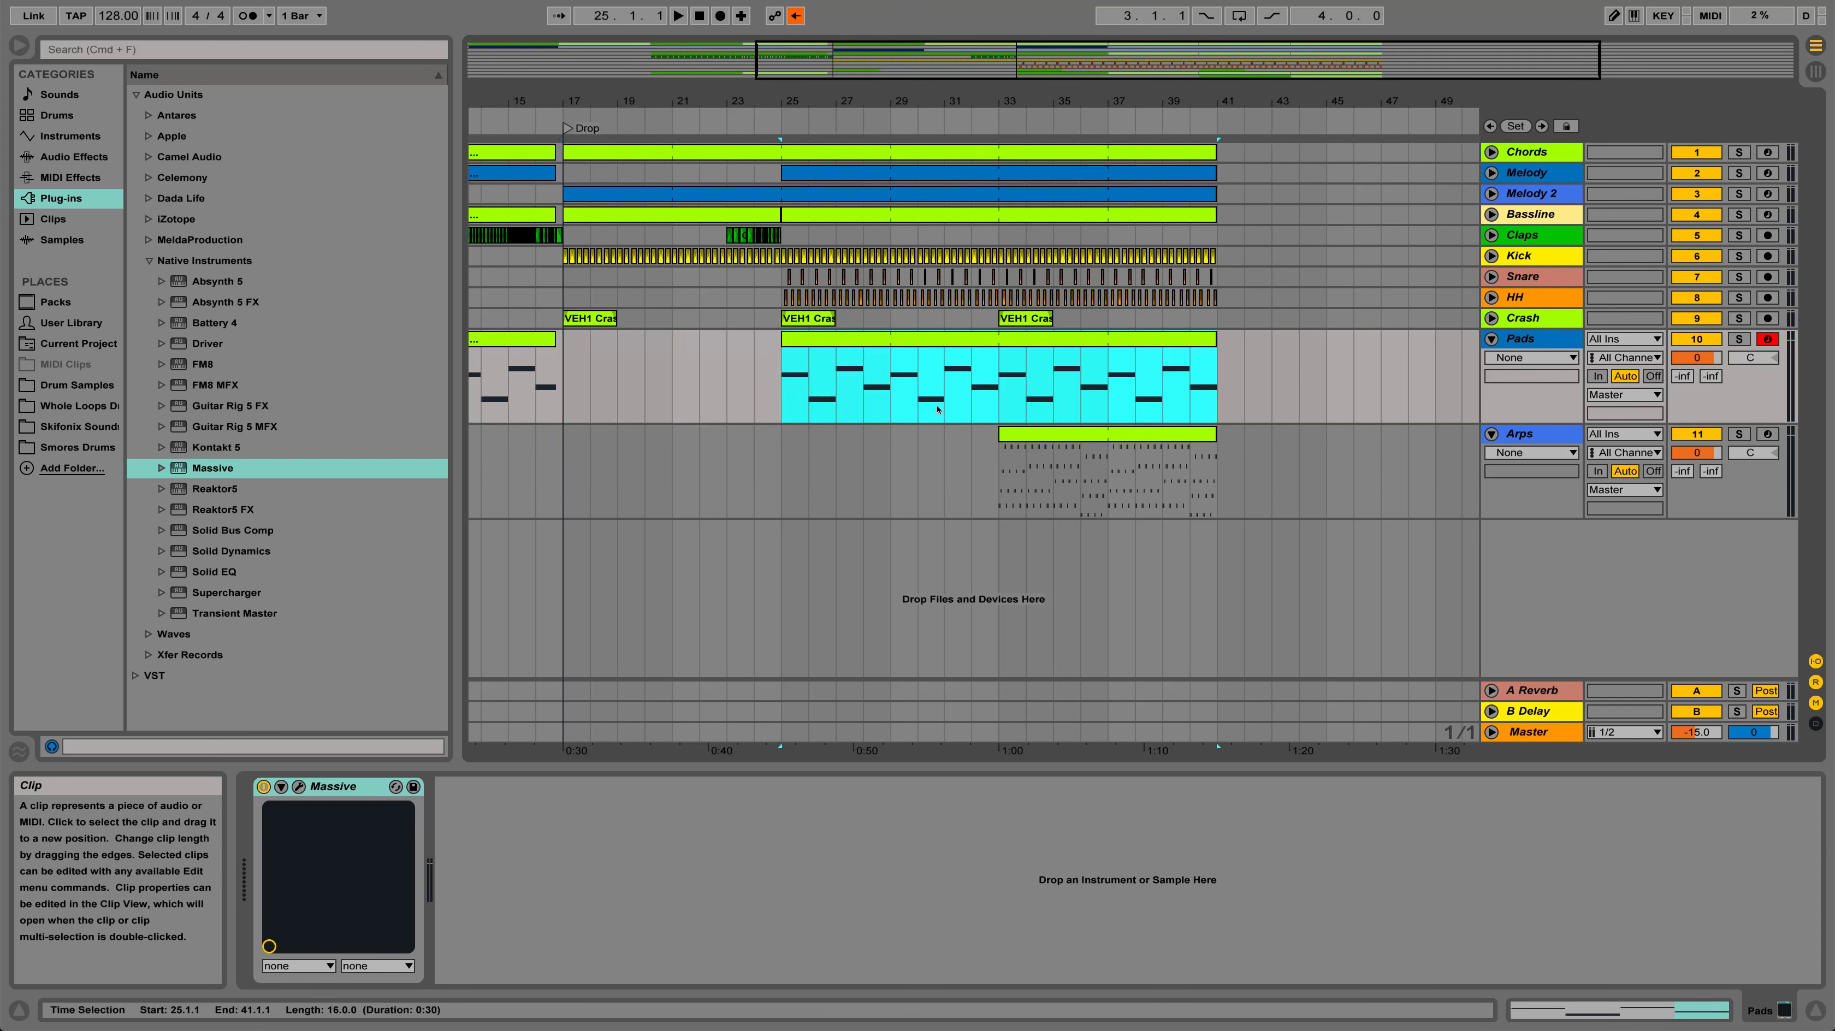
{"action": "left_click", "coordinate": [1012, 476]}
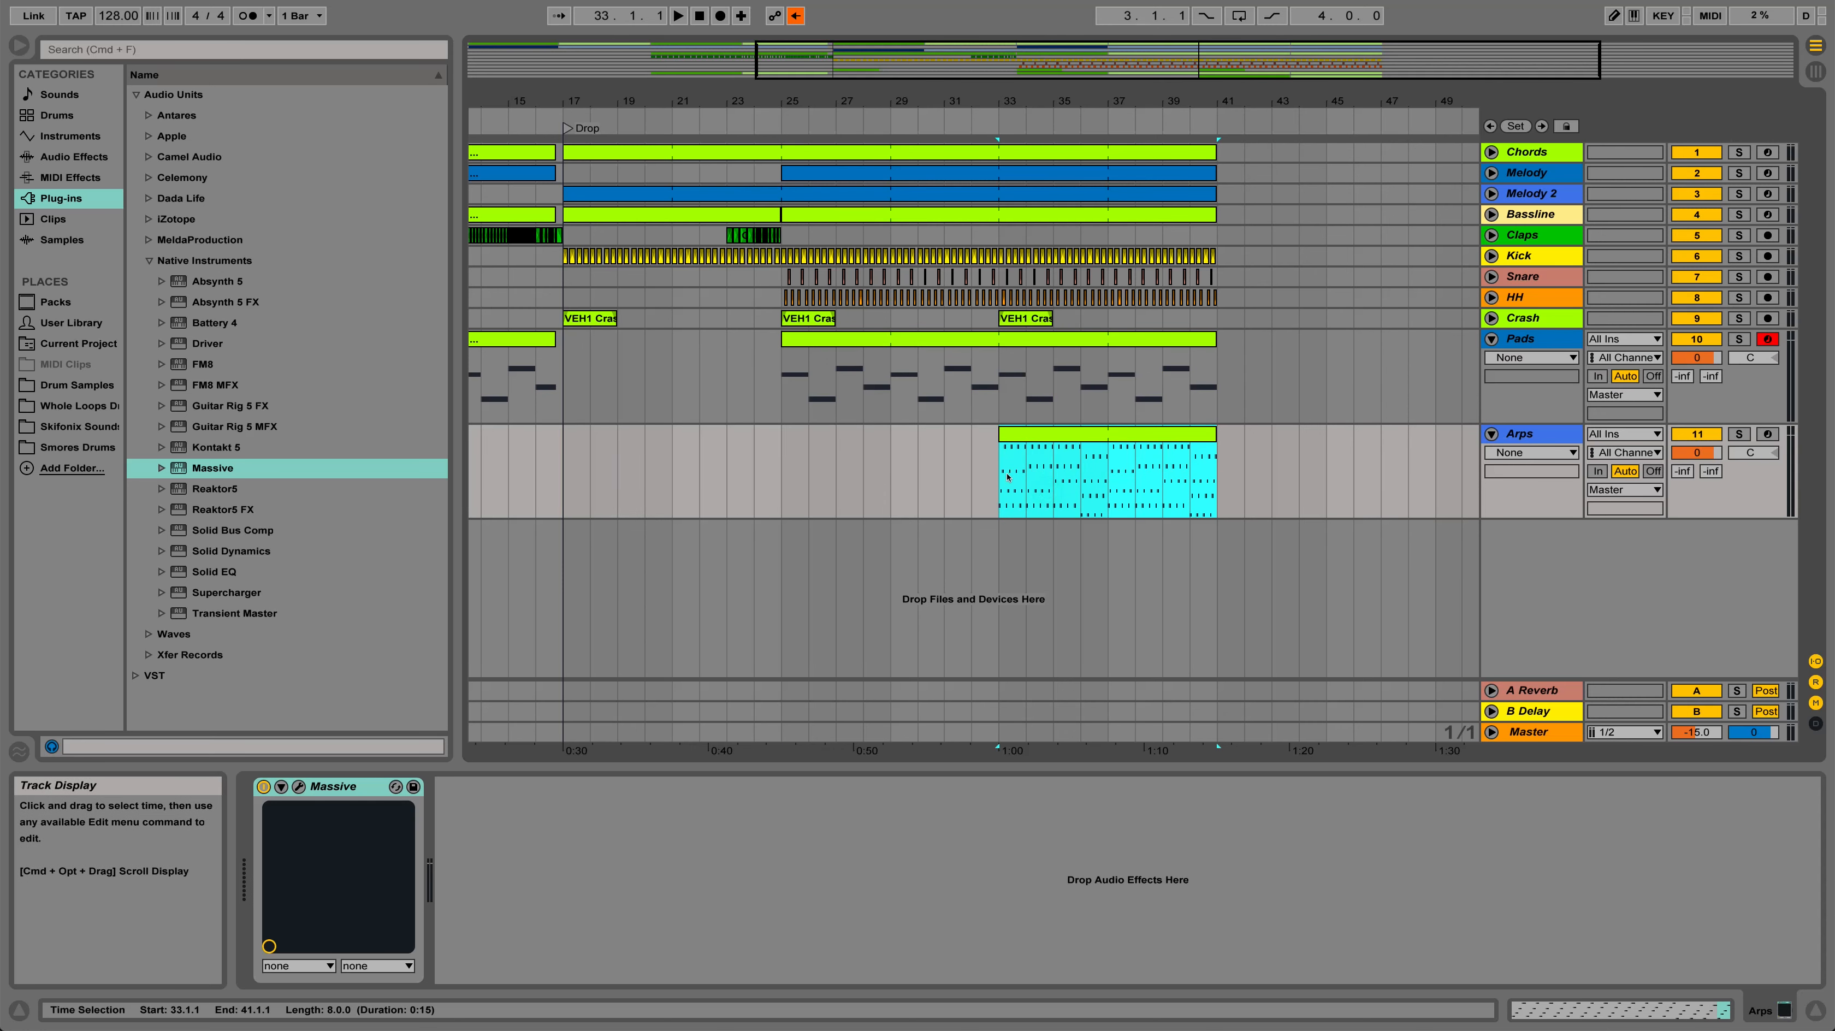